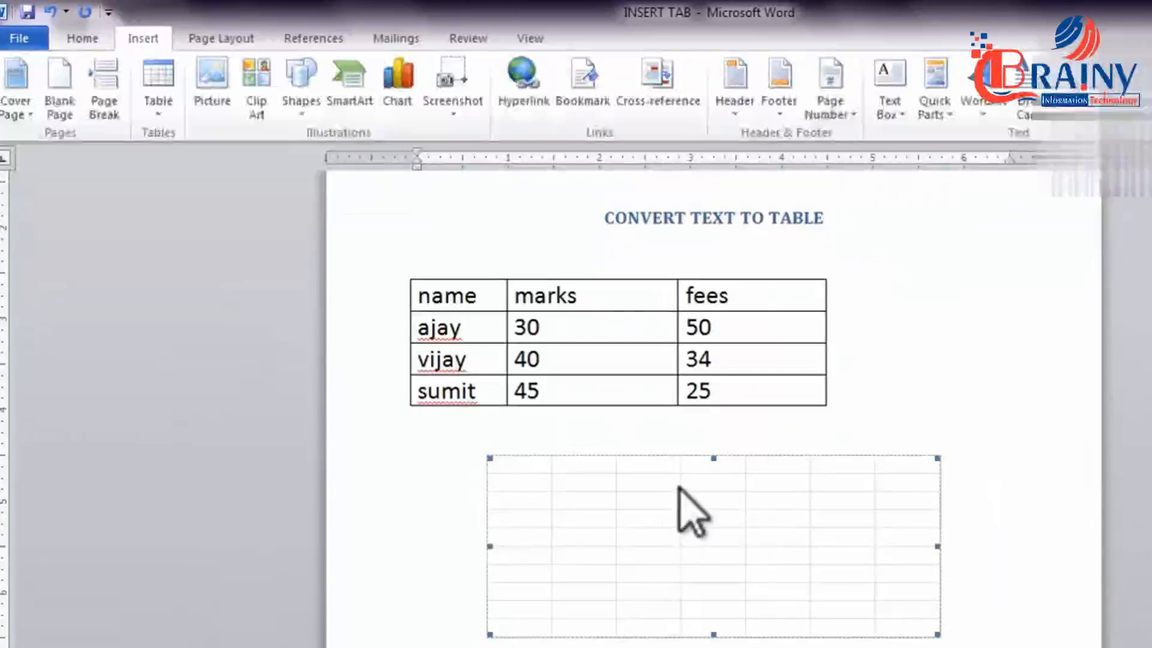
- Open the embedded spreadsheet below the marks table for editing, select cell D10, and return to the document
left_click(948, 391)
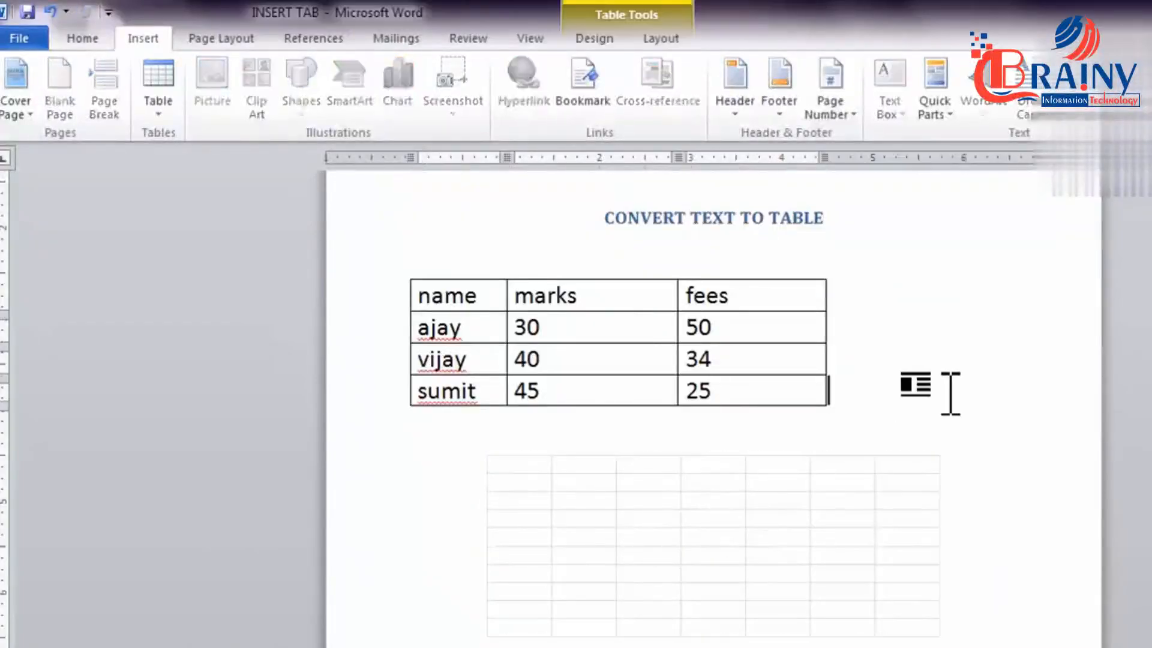
left_click(775, 513)
double_click(775, 513)
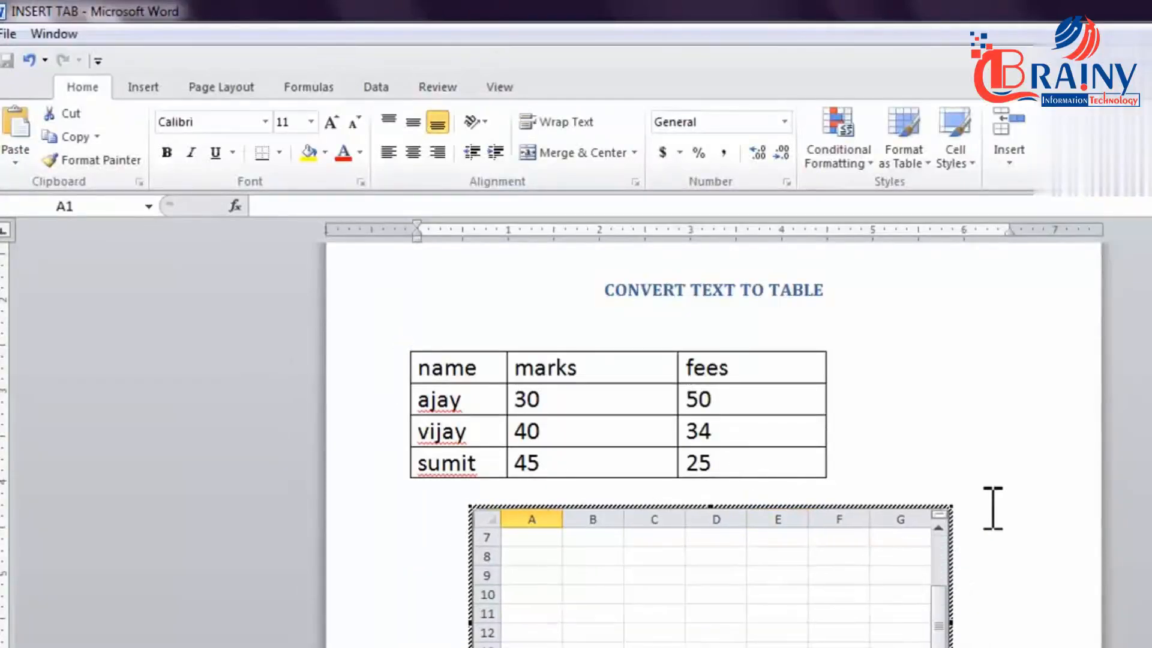
left_click(712, 536)
left_click(709, 560)
left_click(714, 592)
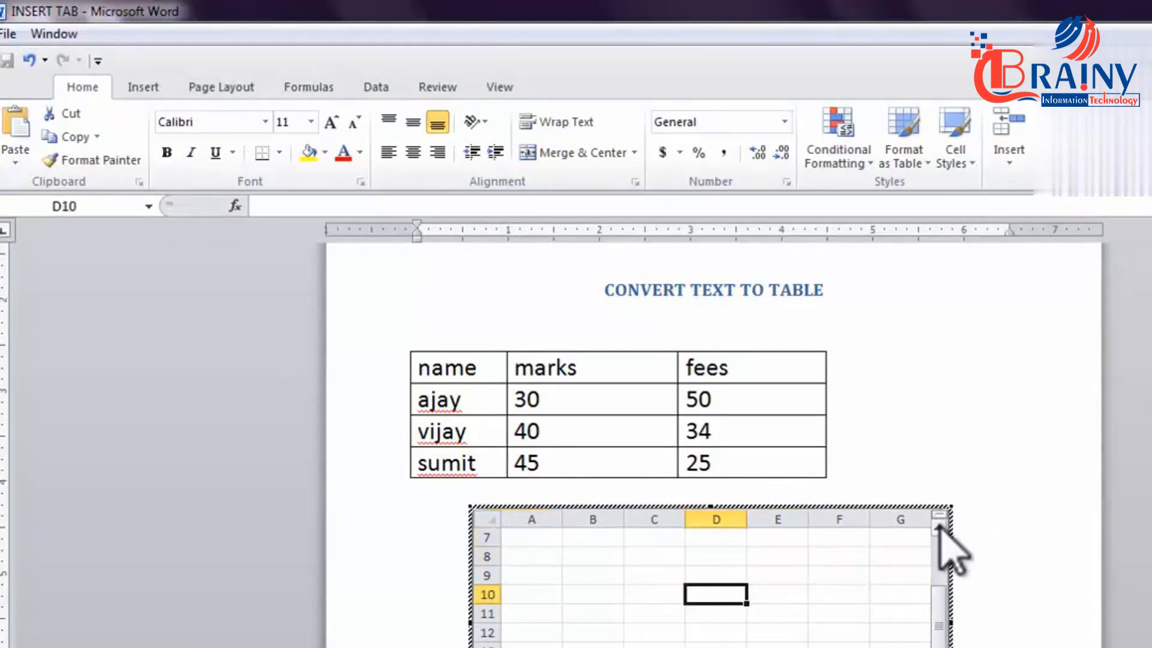
left_click(985, 465)
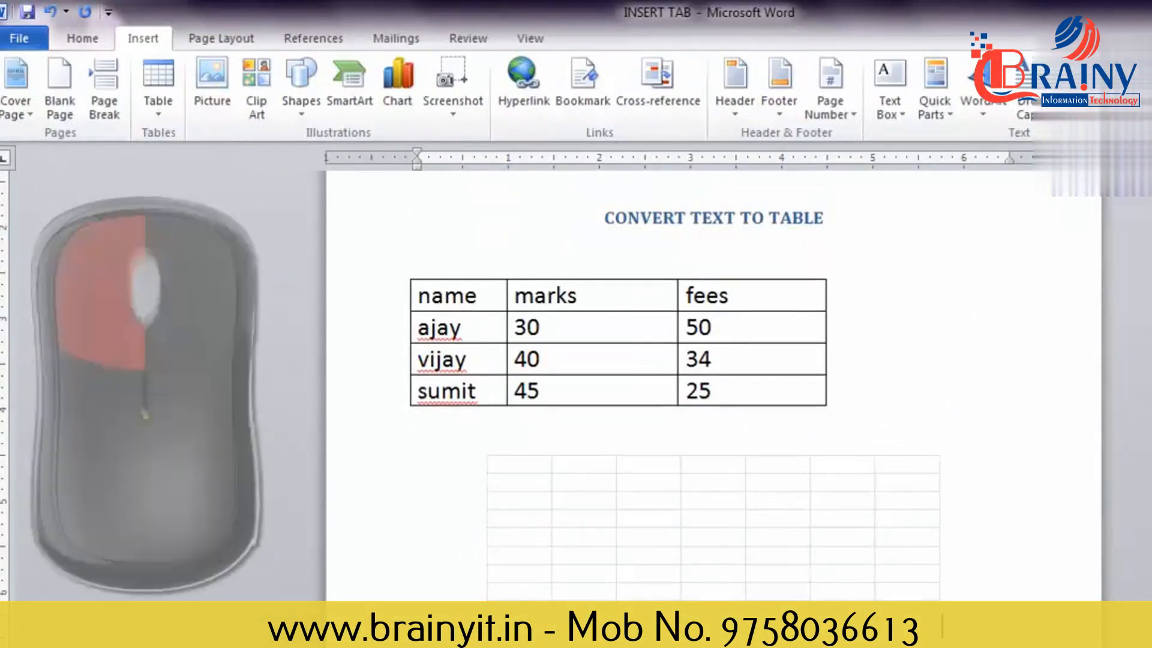
- Delete the embedded spreadsheet below the marks table
left_click(696, 543)
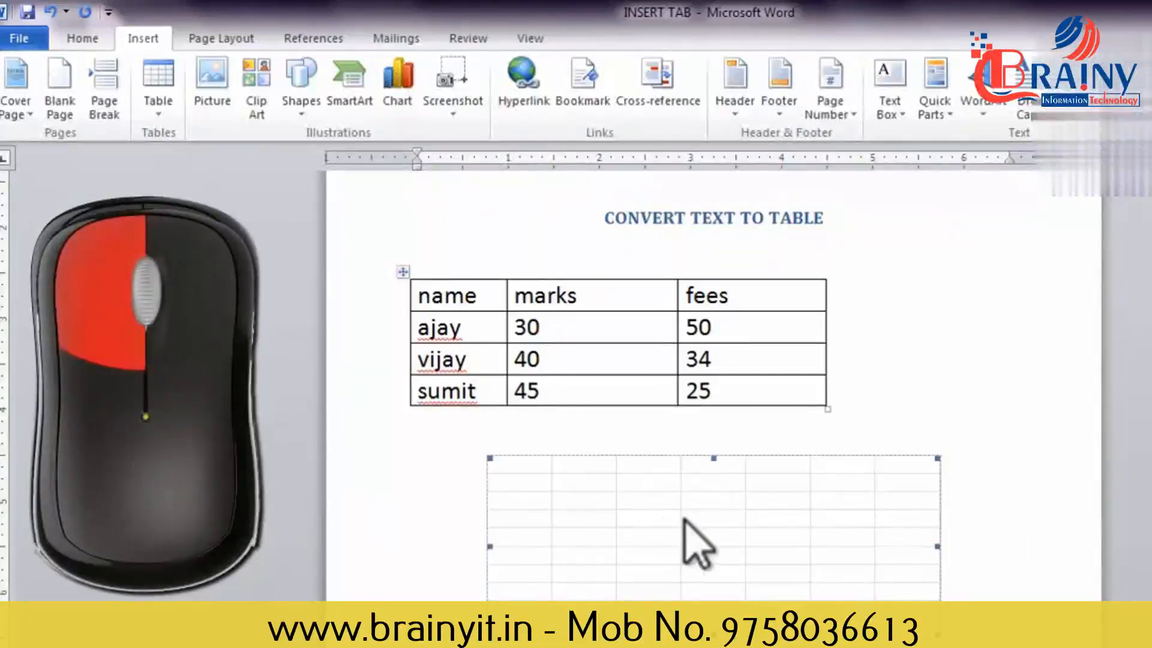
left_click(988, 493)
key("Delete")
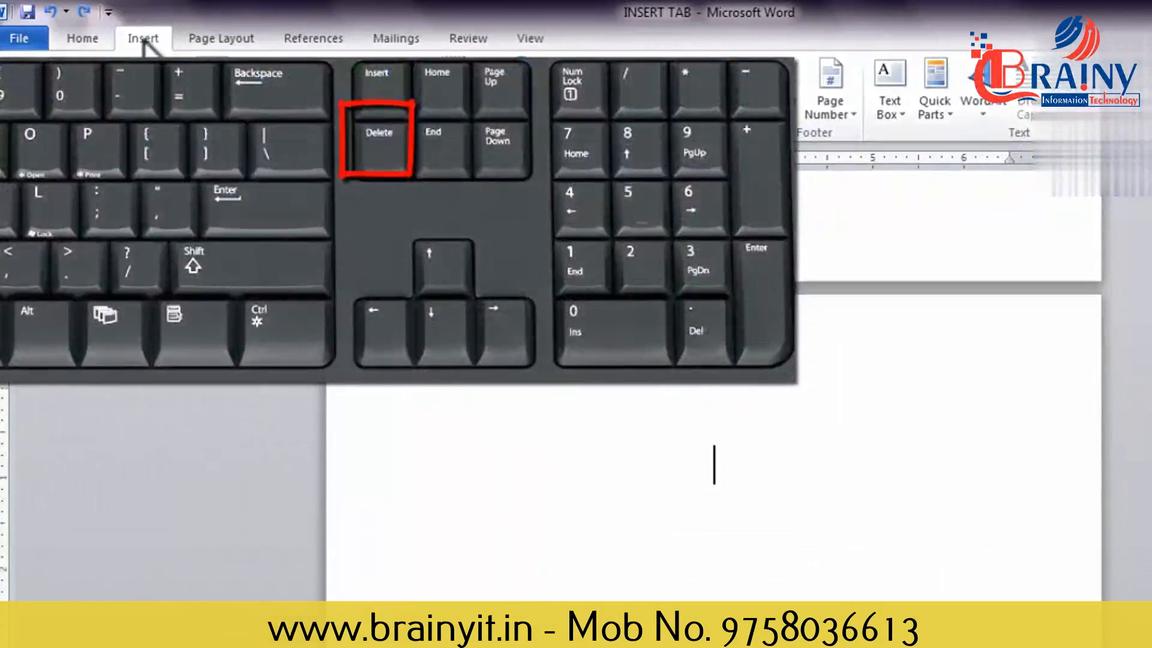
- Insert the built-in Calendar 2 quick table on the blank page
left_click(158, 84)
mouse_move(219, 420)
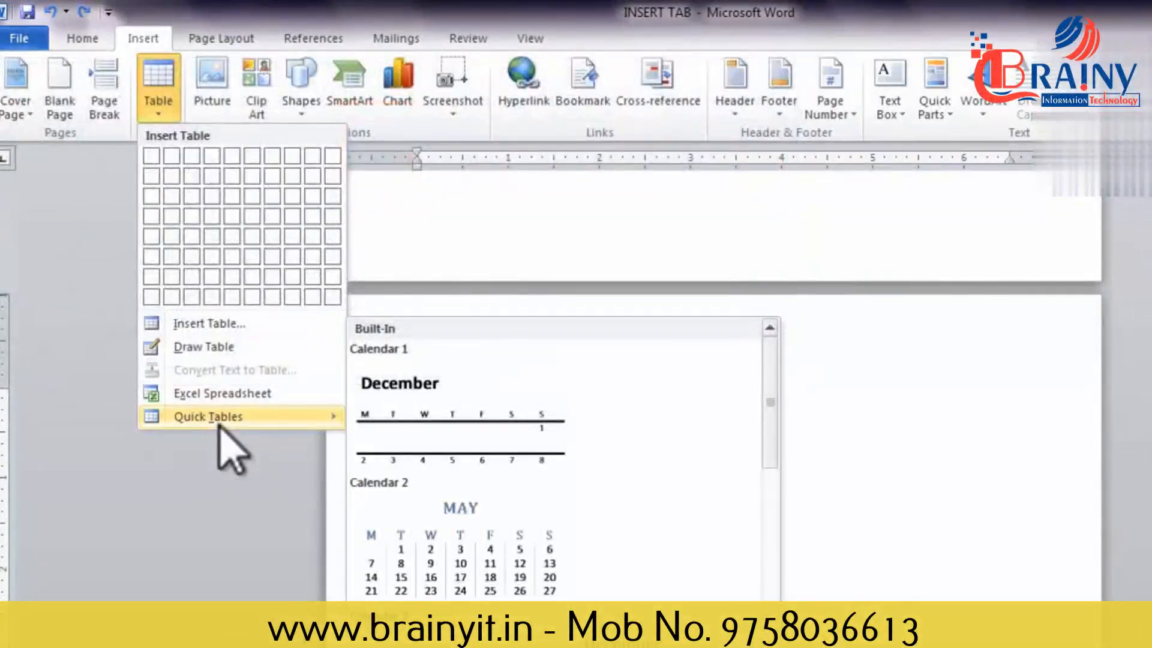
scroll(600, 516, "down", 3)
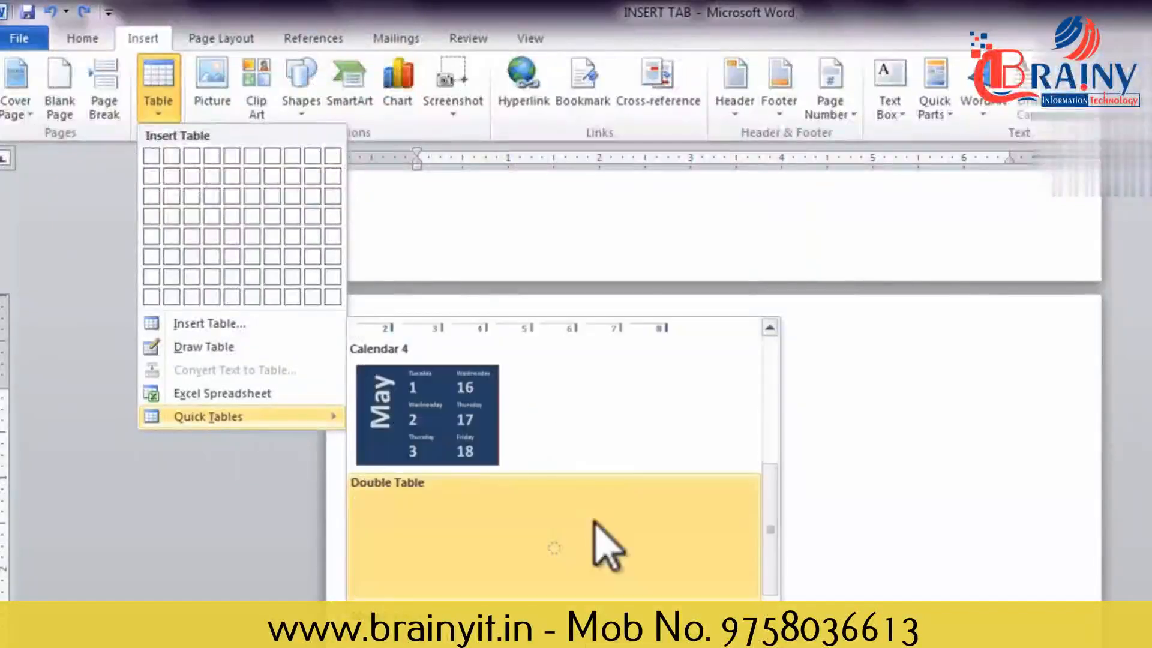
scroll(660, 480, "down", 3)
scroll(783, 603, "up", 6)
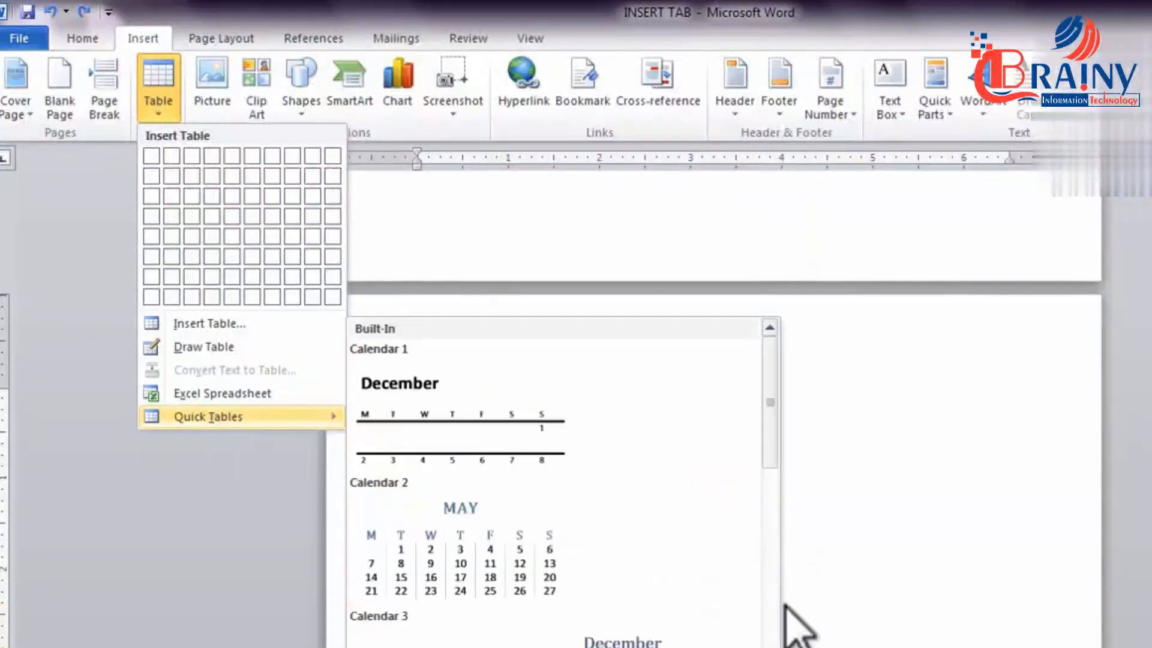
left_click_drag(771, 442, 774, 454)
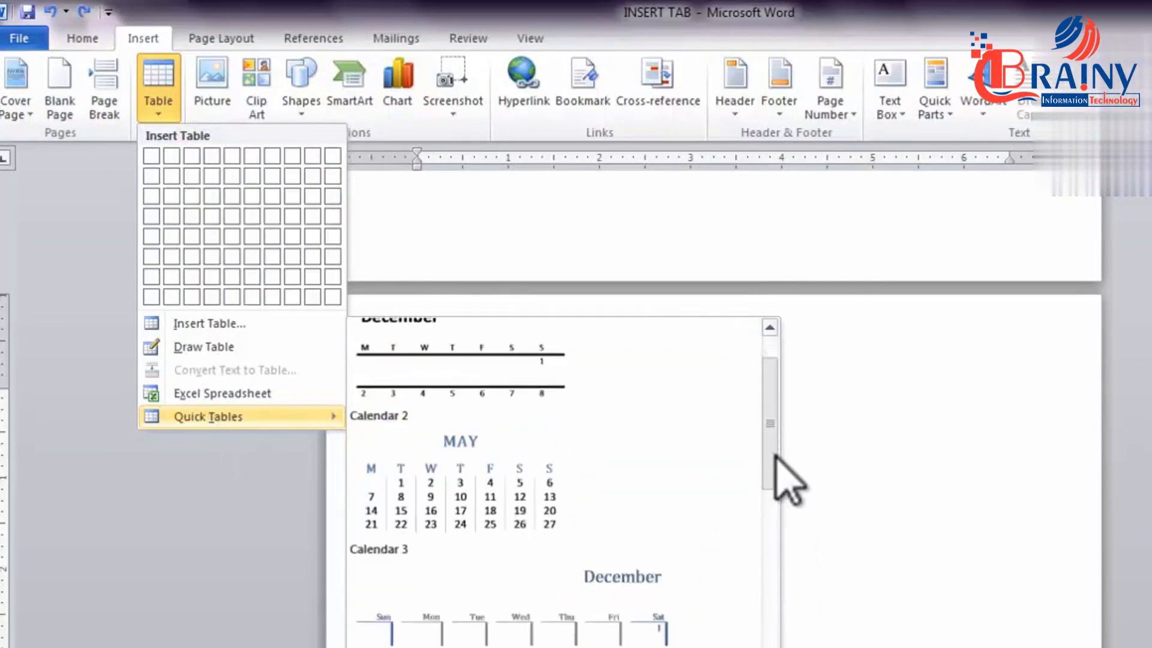
left_click(509, 493)
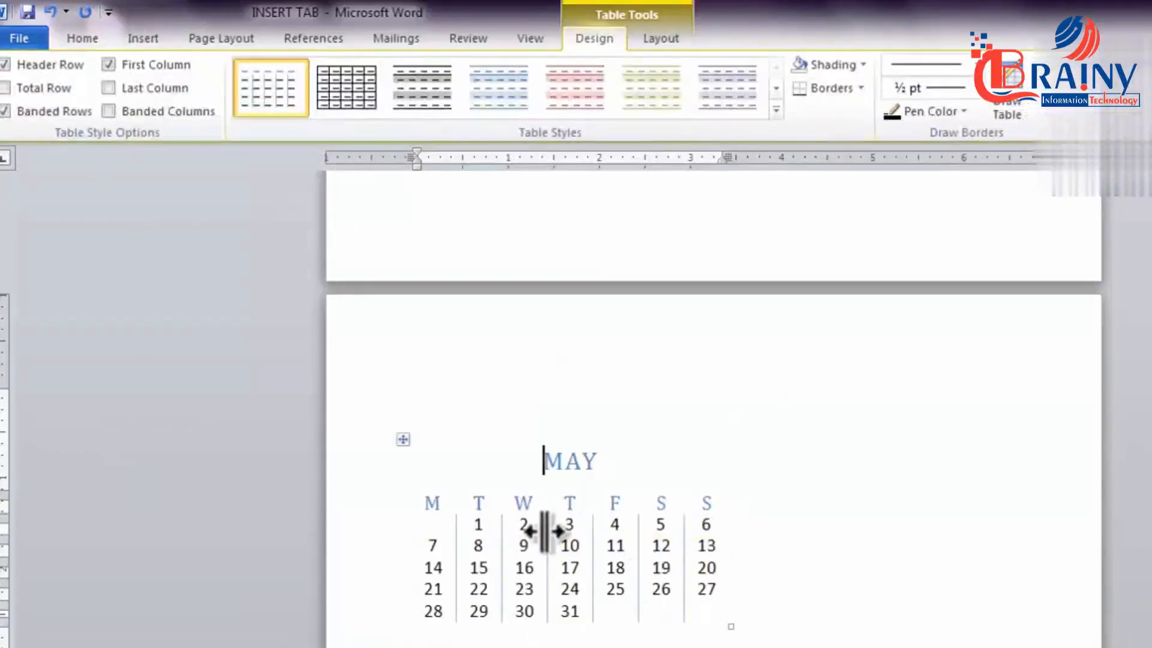
- Replace the calendar's title MAY with SALE and change the 7 in the Monday column to 10
left_click(522, 513)
left_click(564, 463)
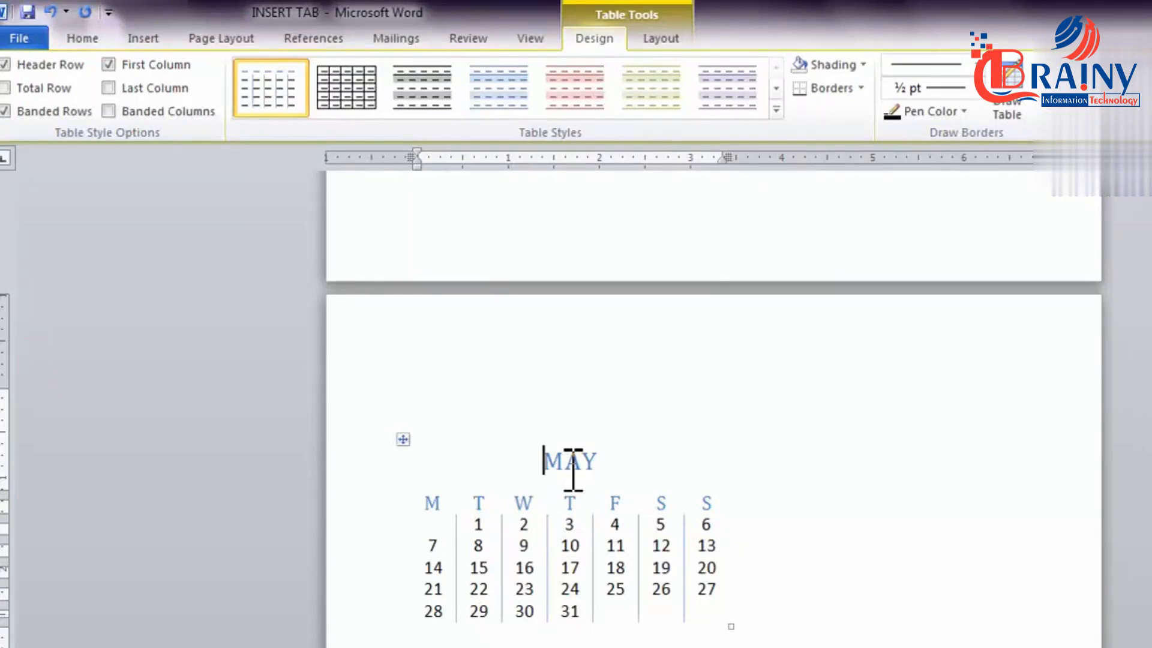
key("Delete")
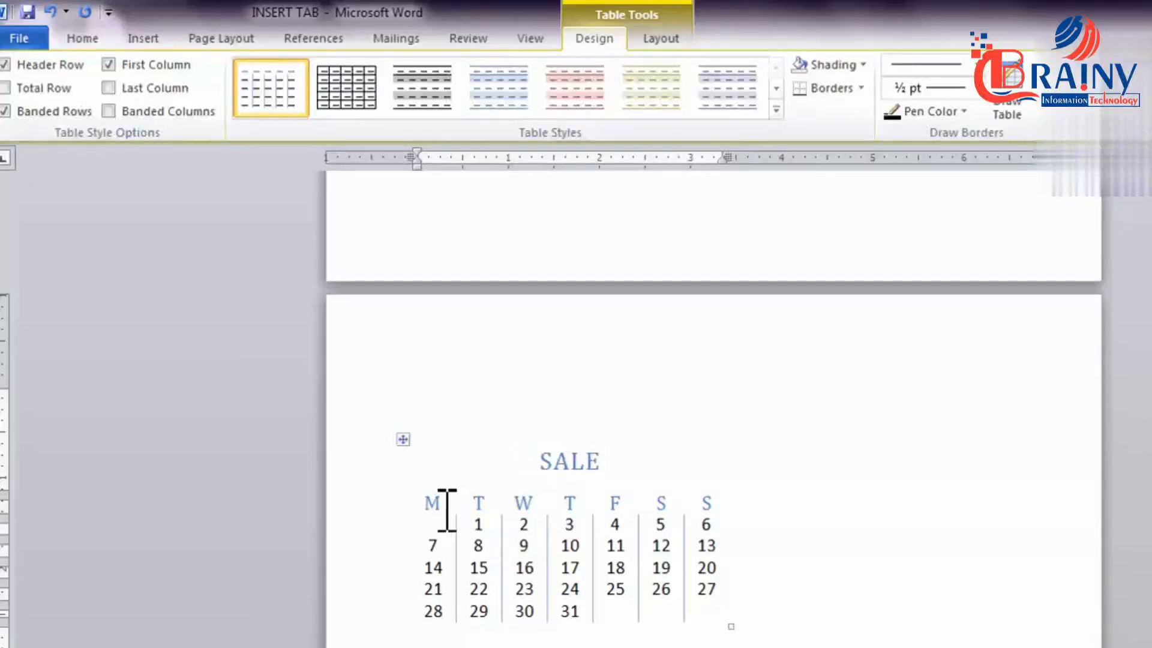
left_click(439, 547)
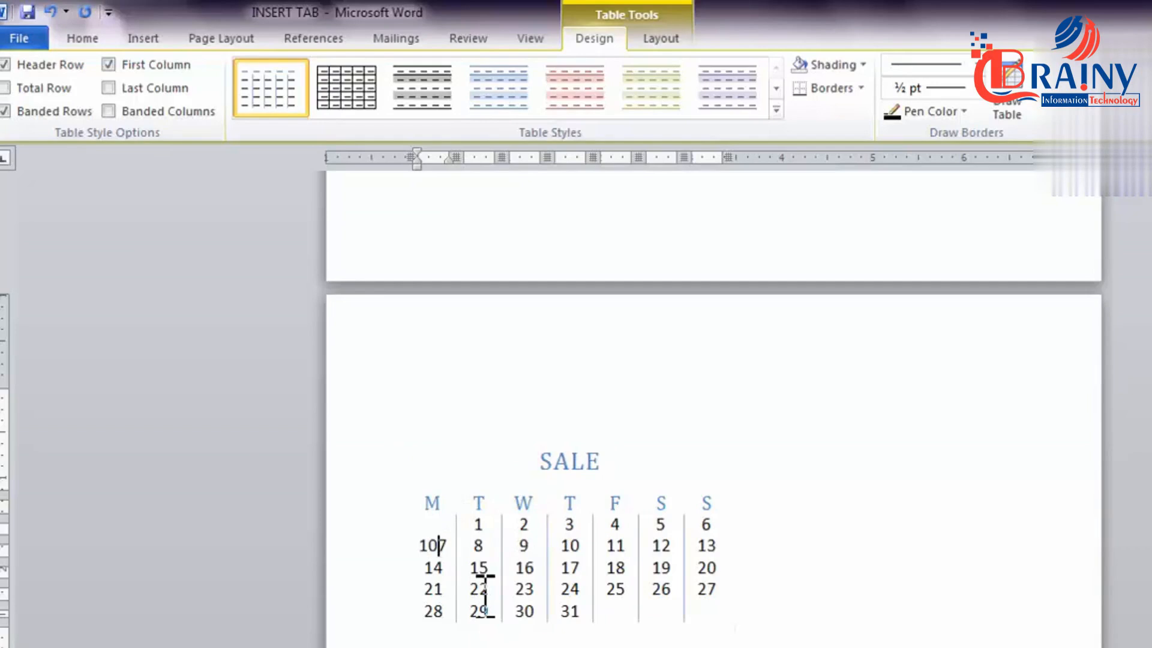
left_click(690, 452)
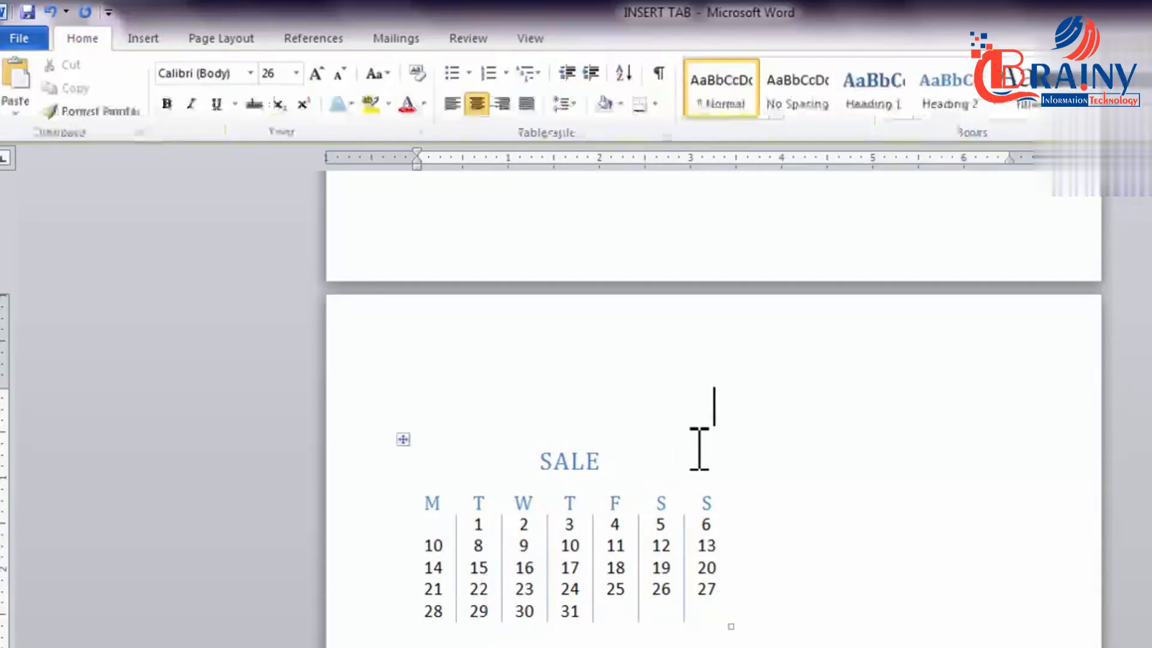
scroll(656, 476, "up", 10)
scroll(659, 582, "up", 2)
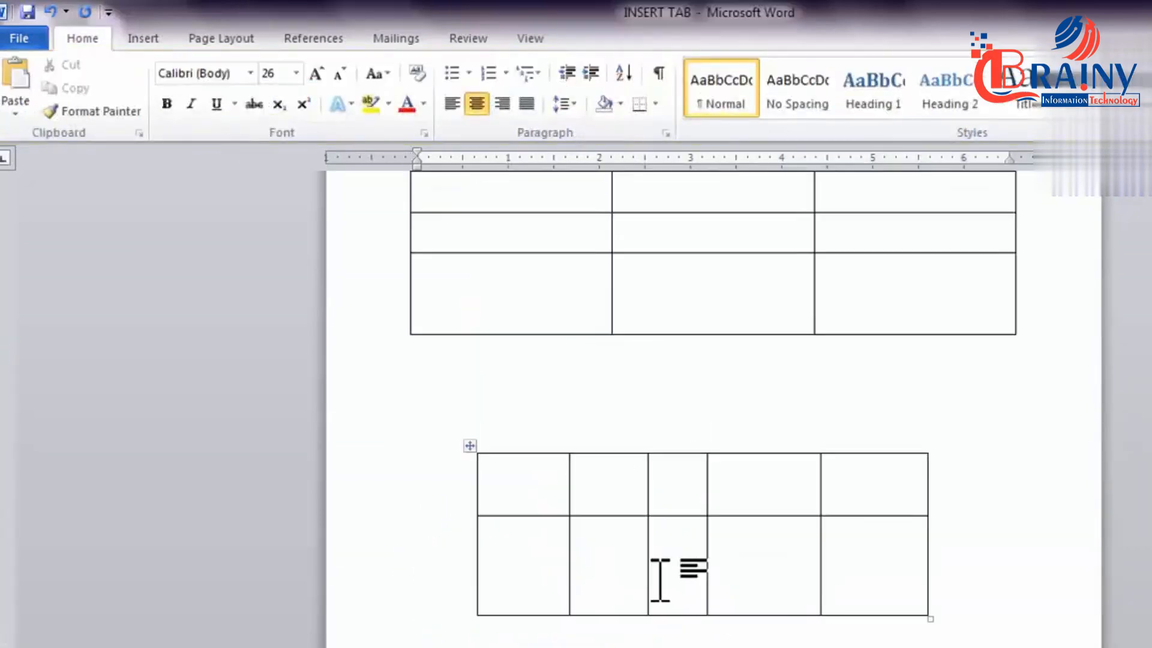
scroll(1094, 639, "down", 8)
scroll(1094, 639, "down", 1)
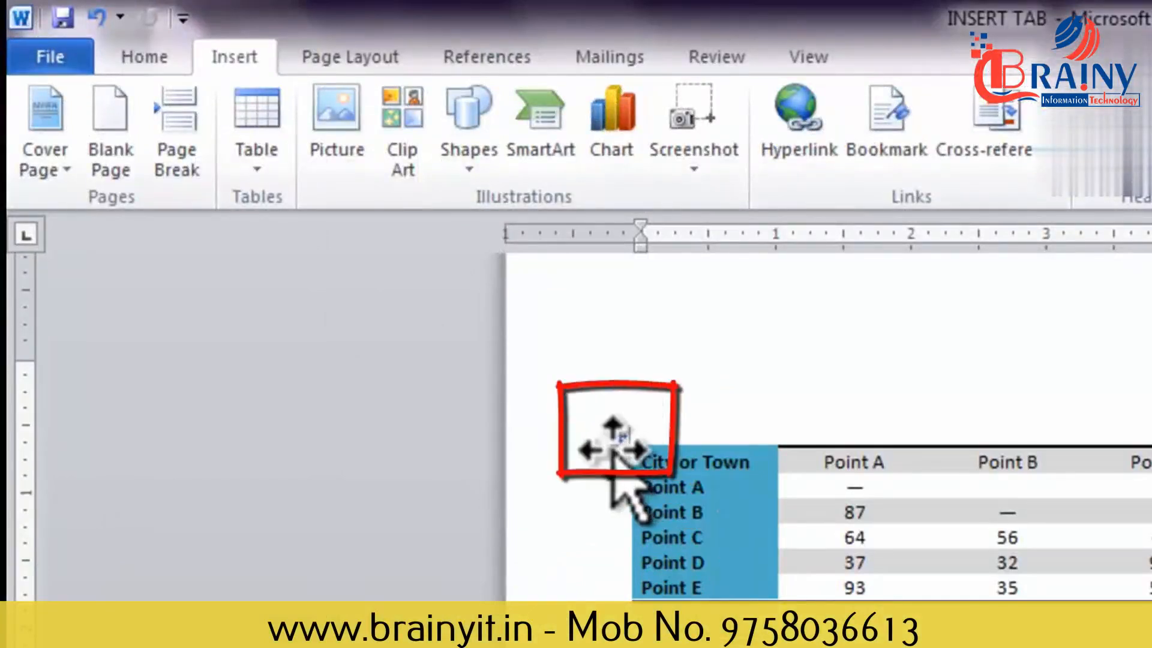
- Select the whole City or Town table and turn on its Header Row style option
left_click(612, 435)
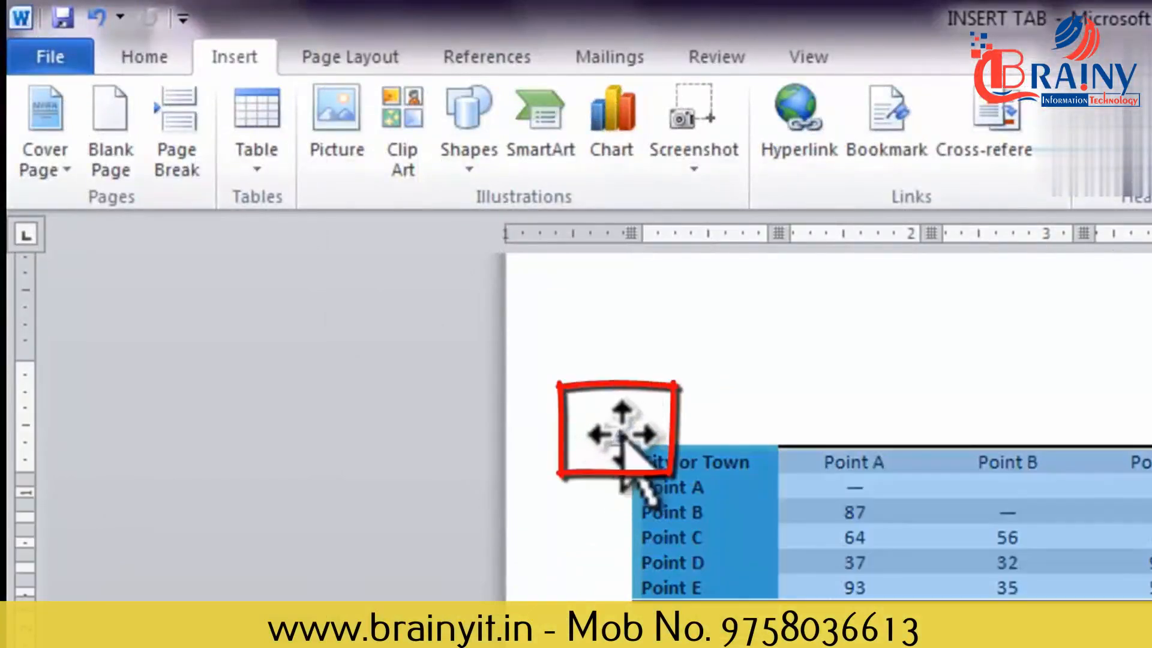
double_click(620, 437)
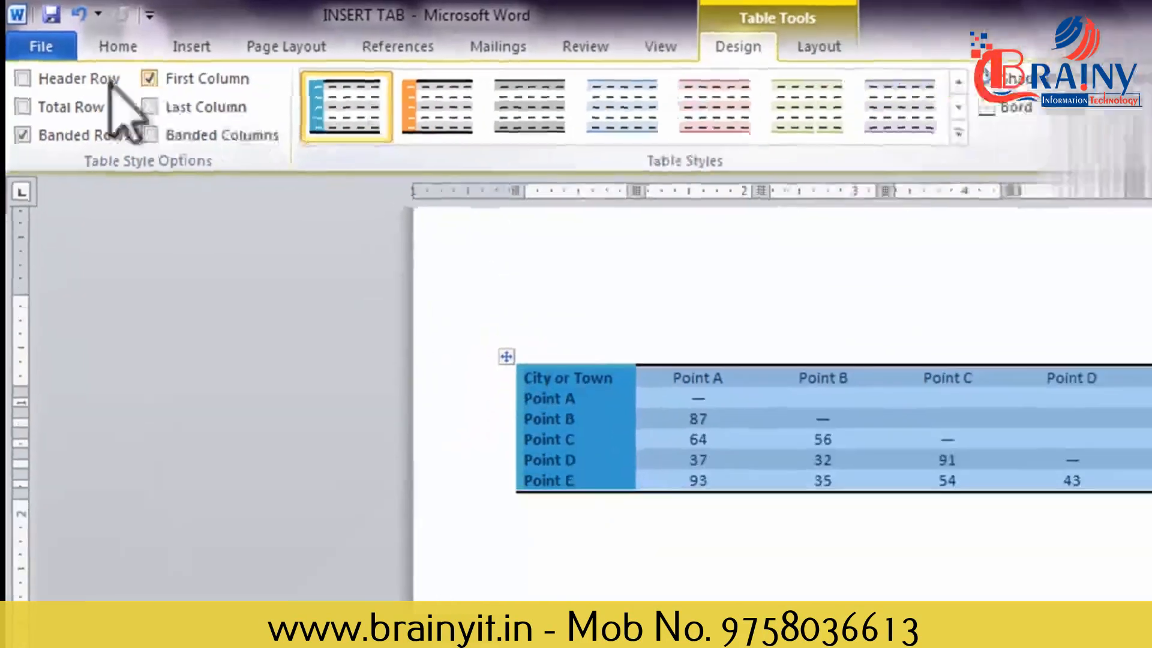
left_click(40, 78)
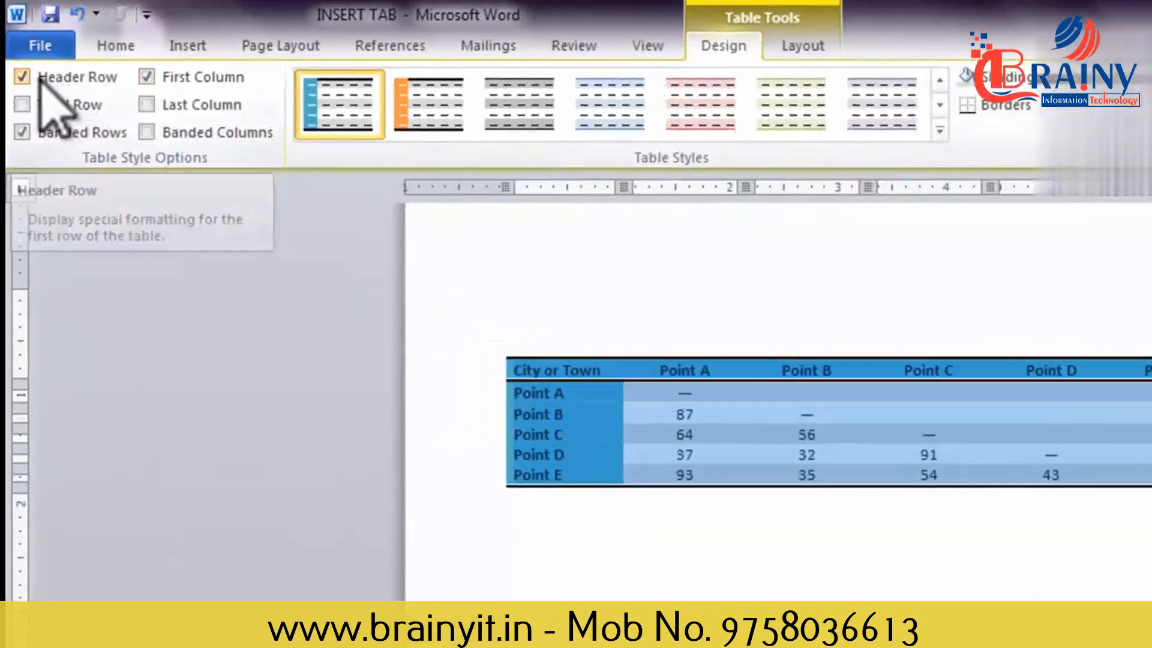
left_click(21, 77)
left_click(22, 77)
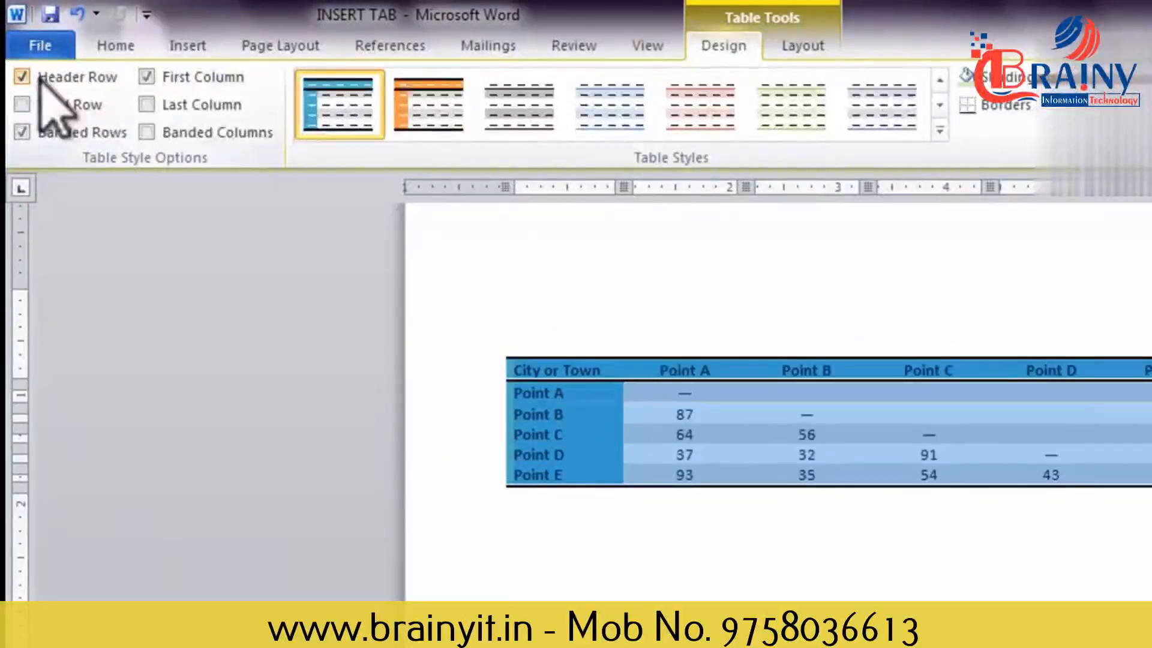
left_click(39, 78)
left_click(39, 78)
left_click(24, 77)
left_click(36, 81)
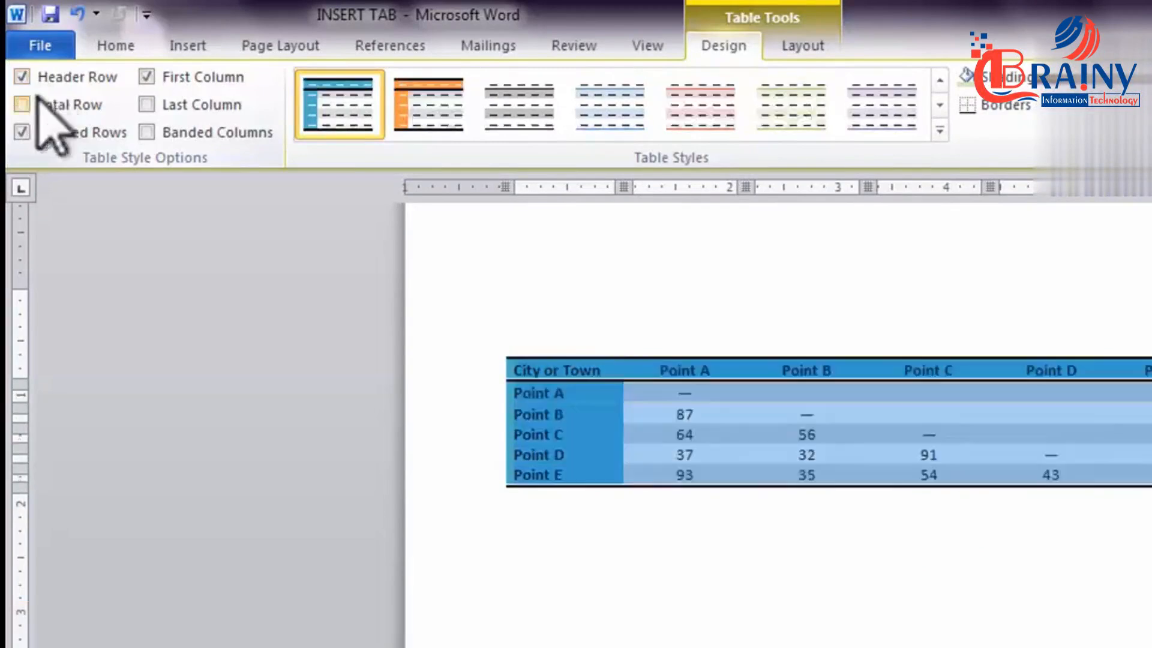
- Try the Total Row and Banded Rows style options on the table, restoring each one
left_click(37, 102)
left_click(37, 102)
left_click(40, 129)
left_click(41, 129)
- Try the First Column, Last Column and Banded Columns style options on the table, restoring each one
left_click(171, 84)
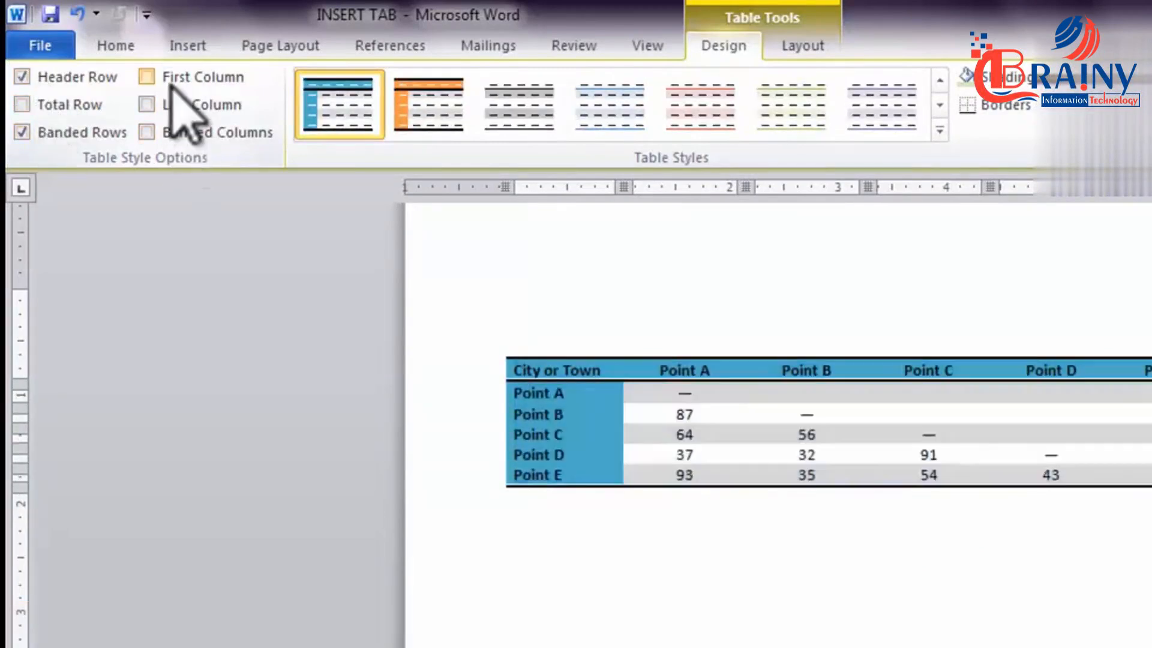
left_click(171, 90)
left_click(169, 105)
left_click(170, 105)
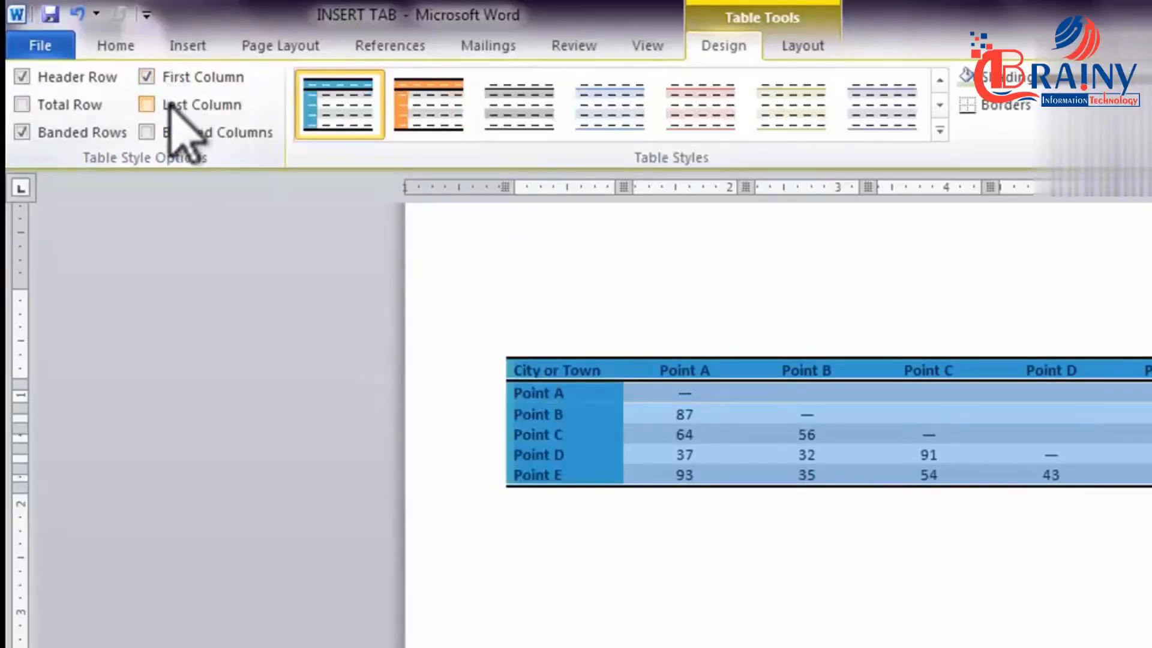
left_click(164, 130)
left_click(164, 130)
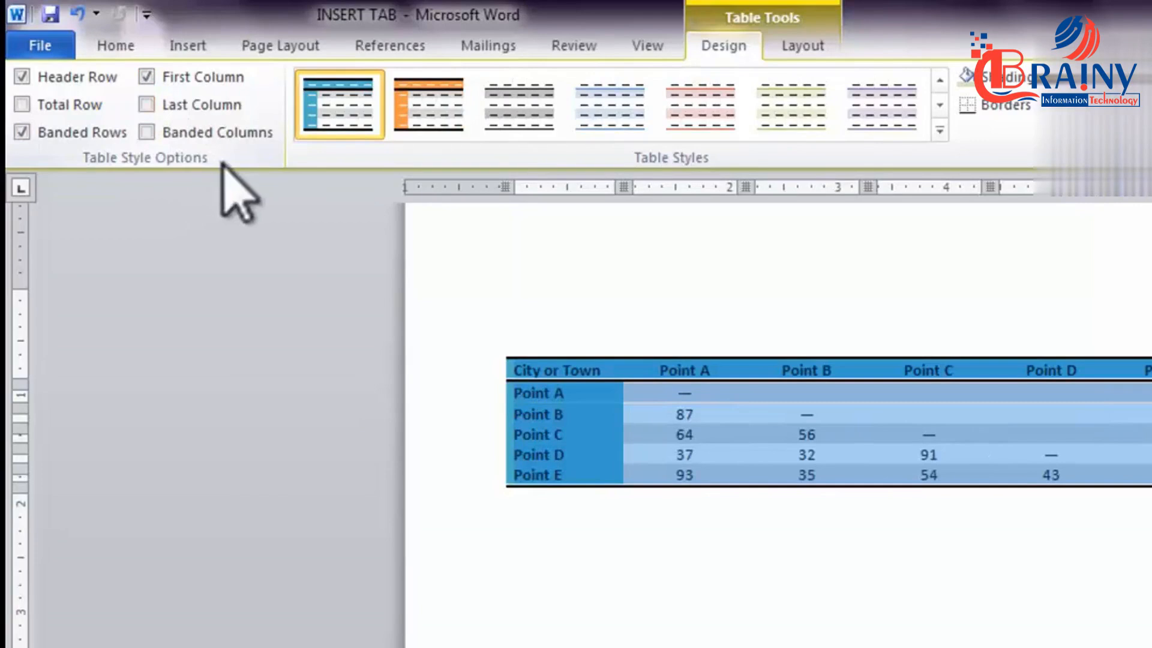
- Apply the built-in purple table style with a purple header row and first column and grey banded rows
left_click(629, 118)
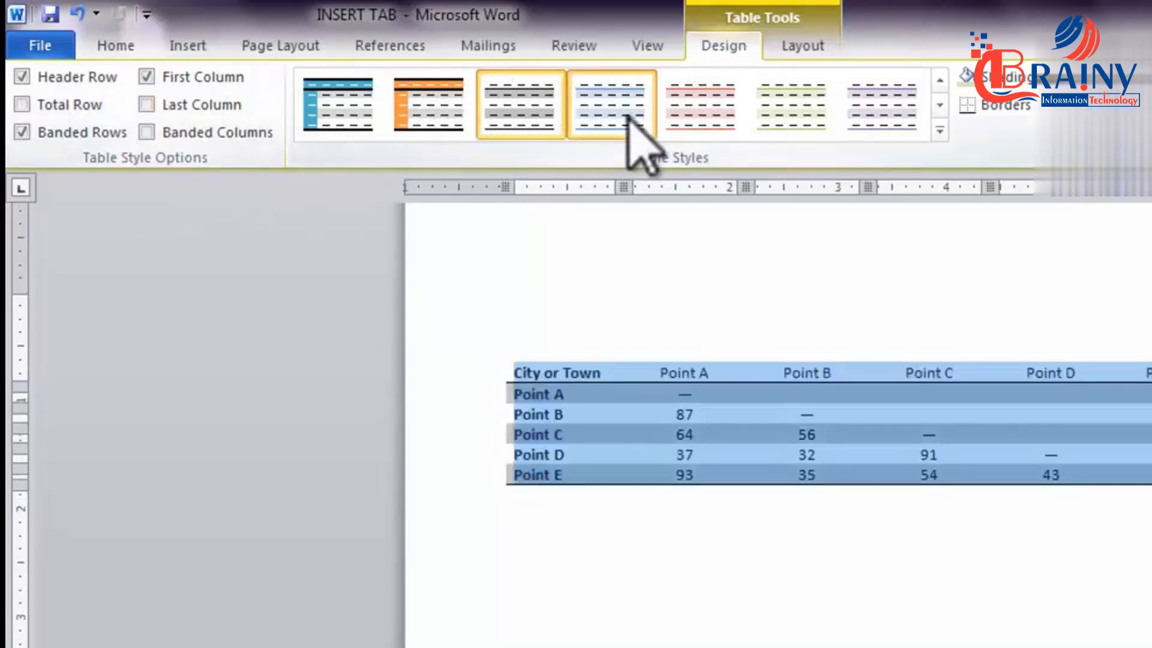
left_click(939, 130)
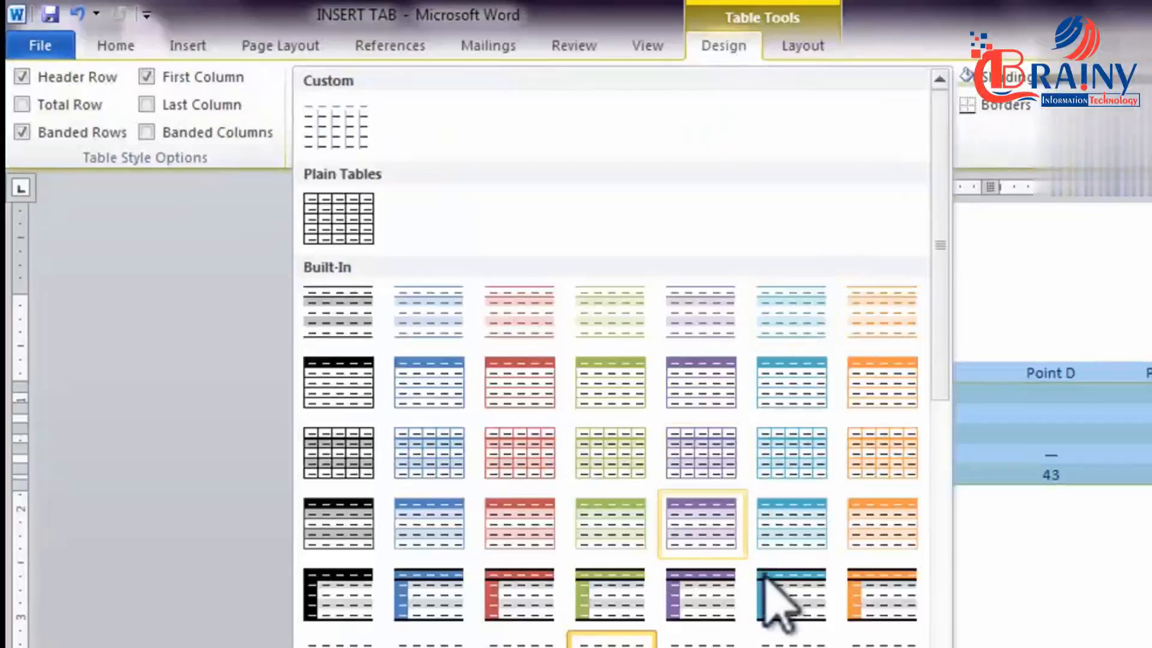
left_click(700, 594)
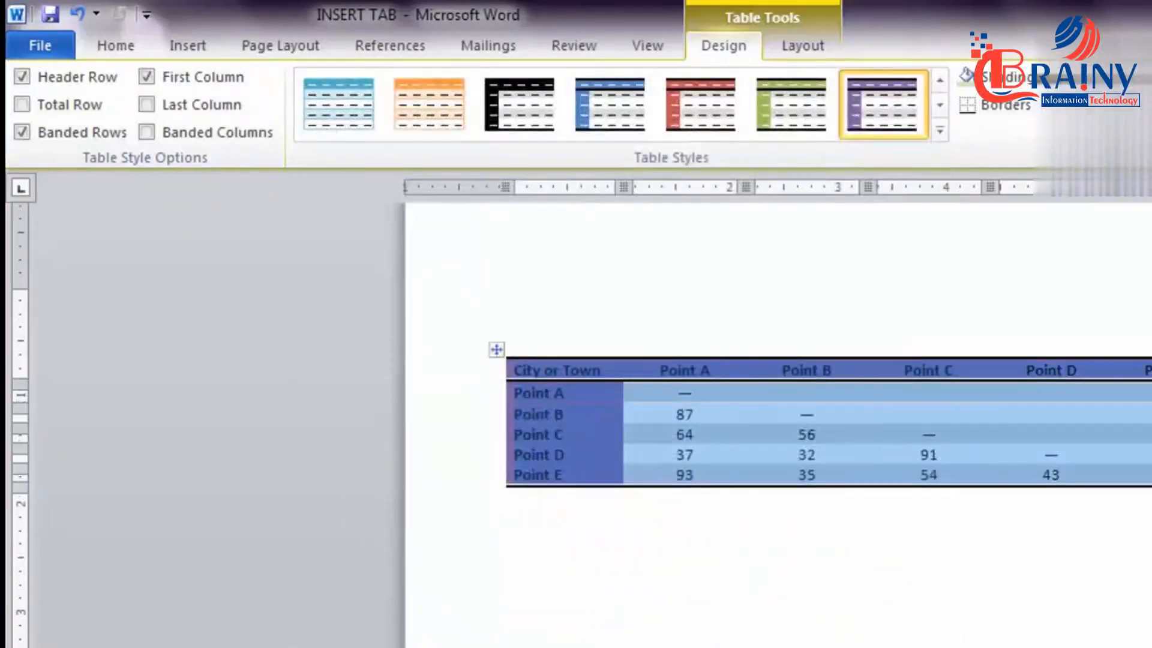
- Try light green shading on the whole table, settling on standard yellow
left_click(1020, 76)
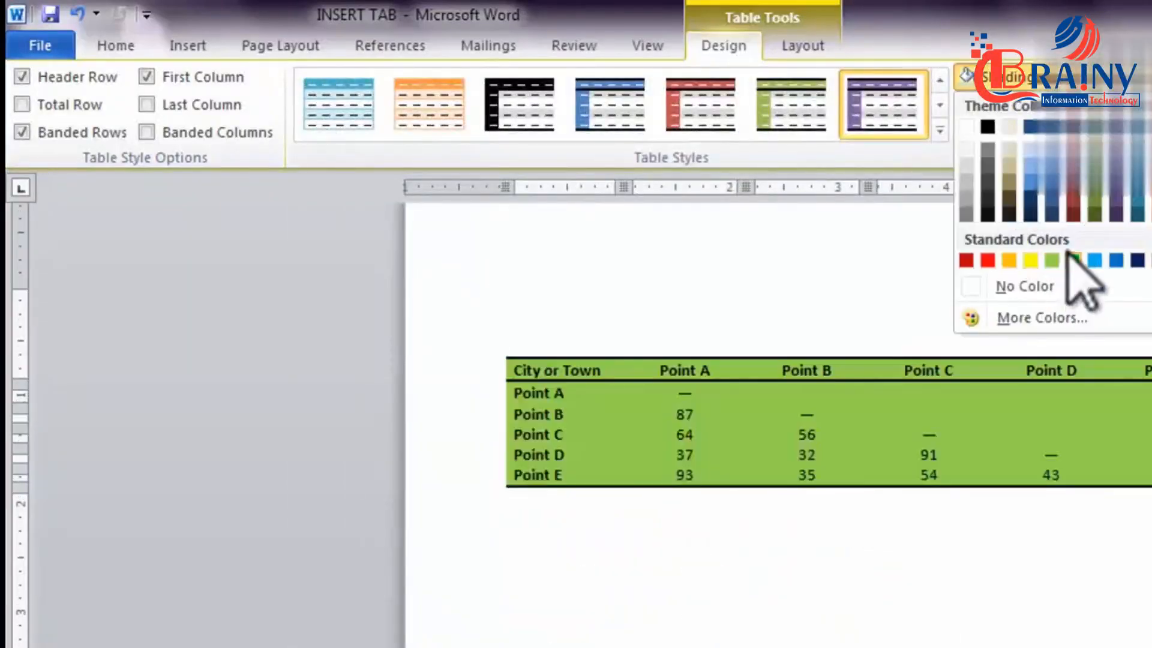
left_click(1053, 260)
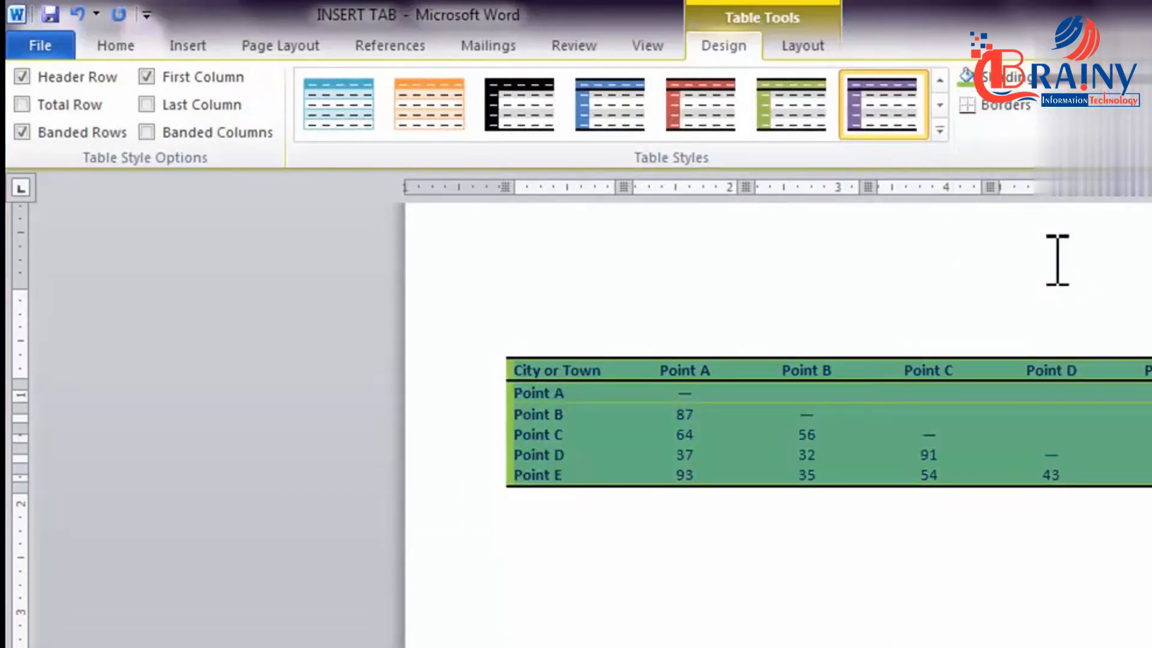
left_click(1023, 76)
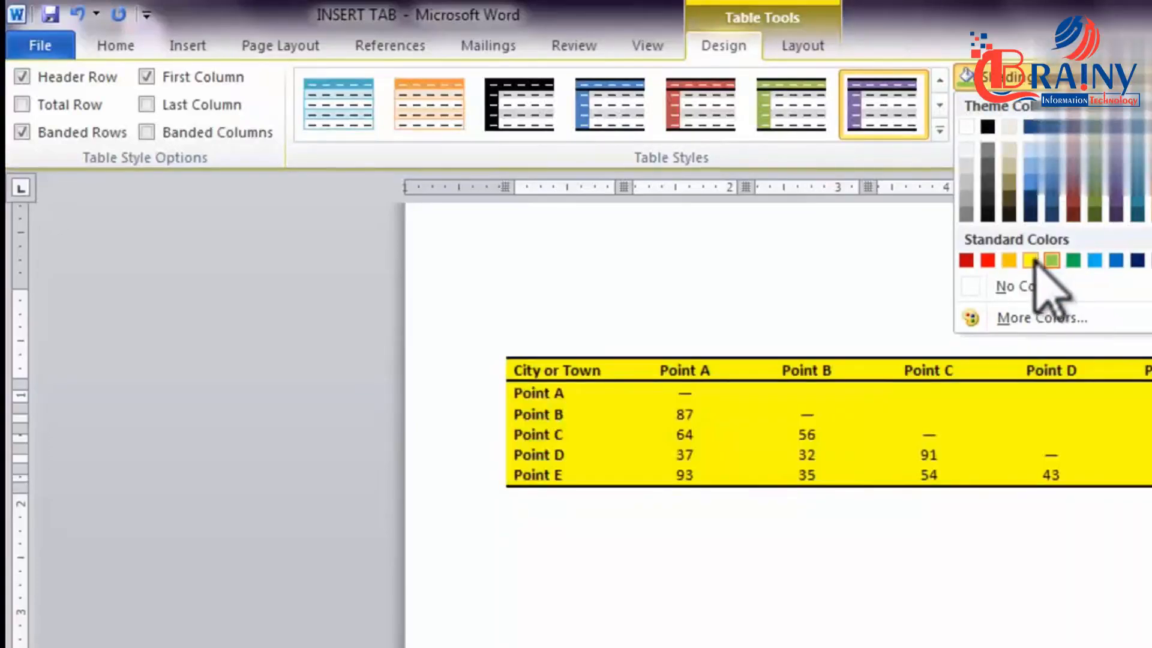
left_click(1032, 262)
- Apply all borders to the table and remove its top border
left_click(1042, 107)
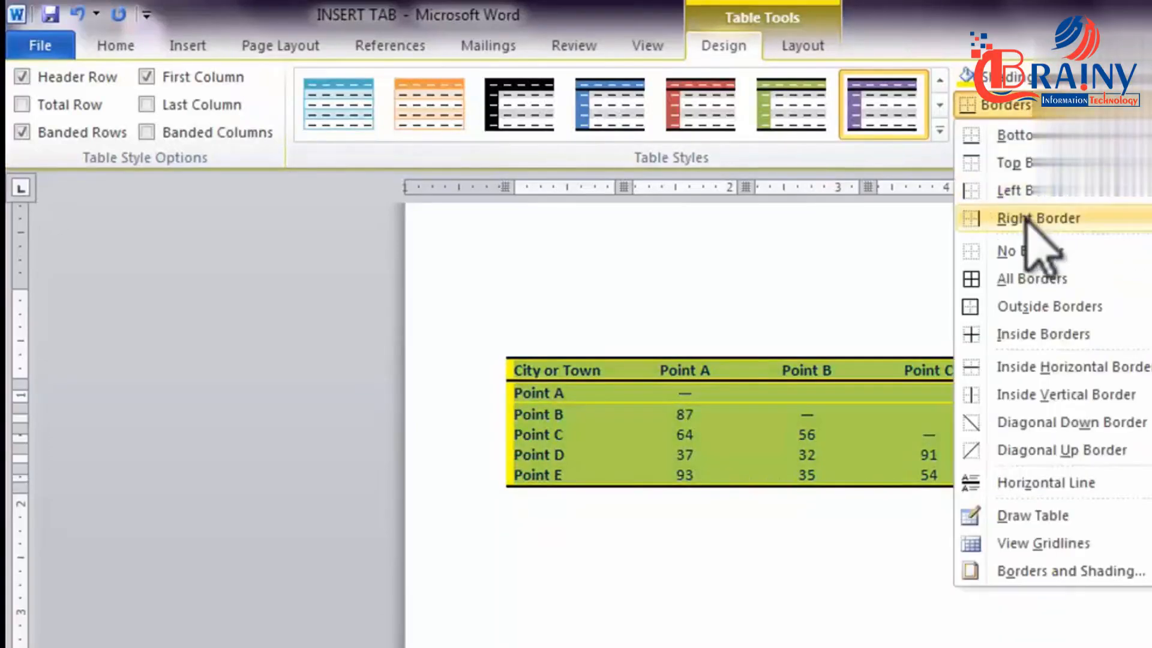
left_click(1022, 281)
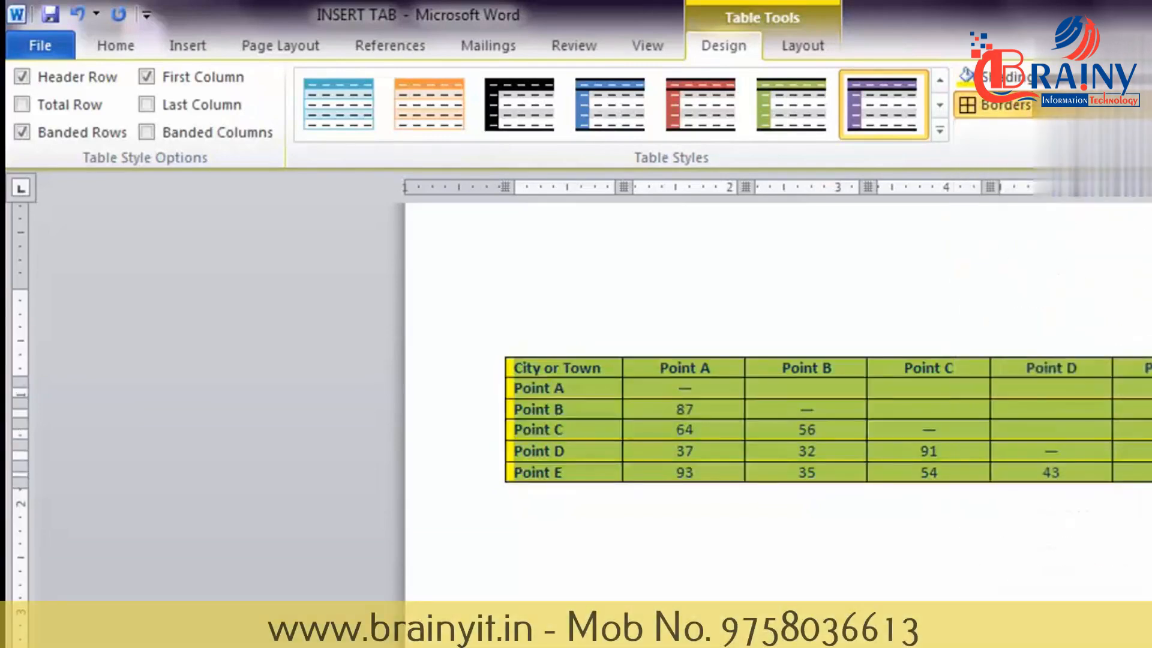
left_click(1042, 106)
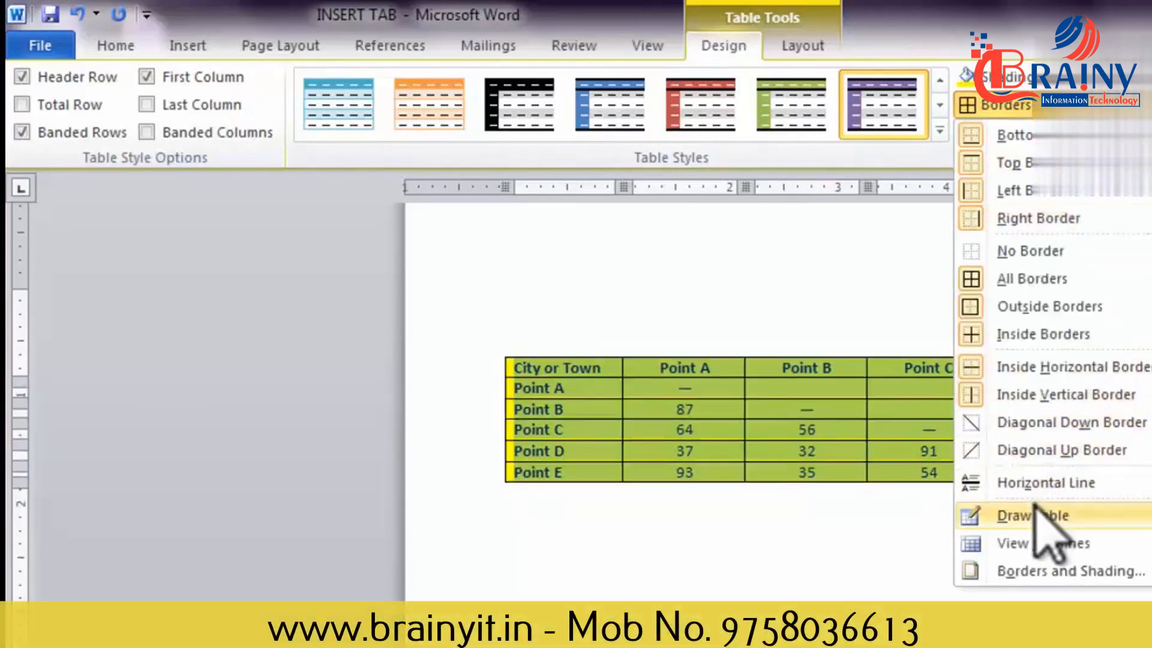
left_click(1015, 163)
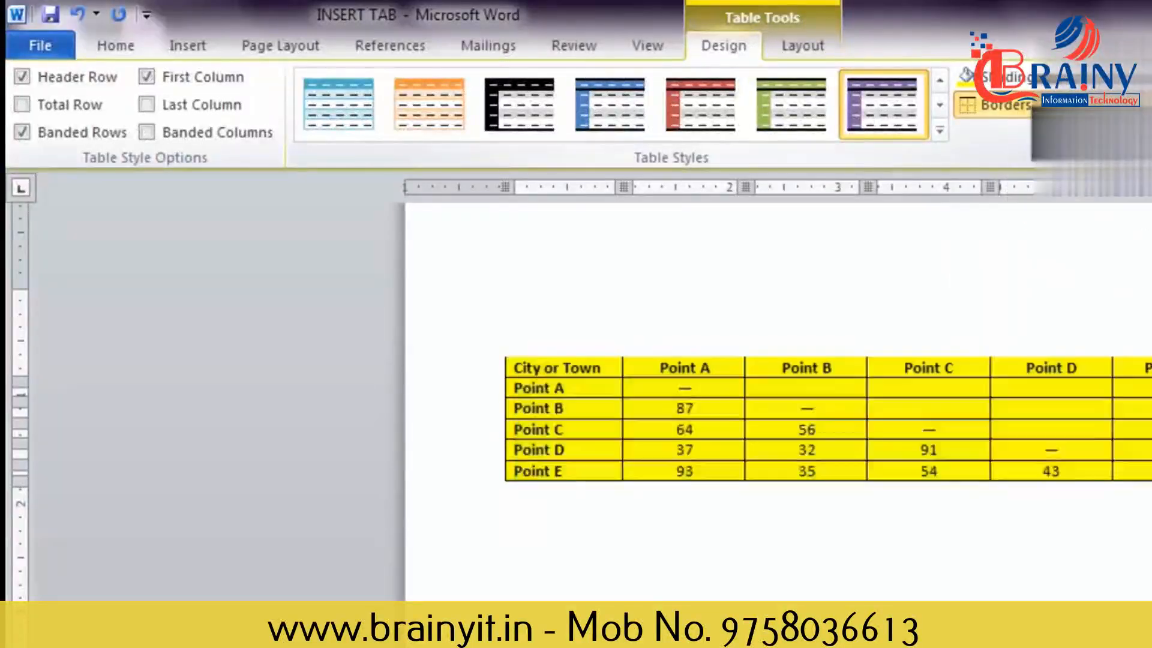
- Remove every border from the table, and reapply All Borders to it
left_click(1032, 106)
left_click(1023, 251)
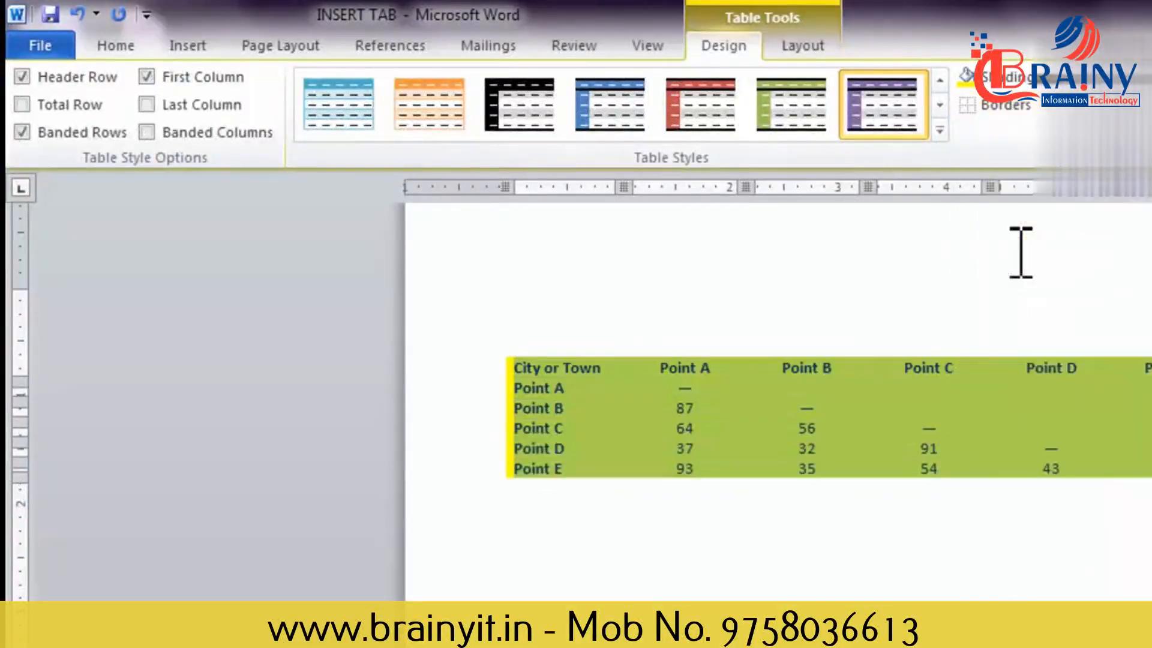
left_click(996, 106)
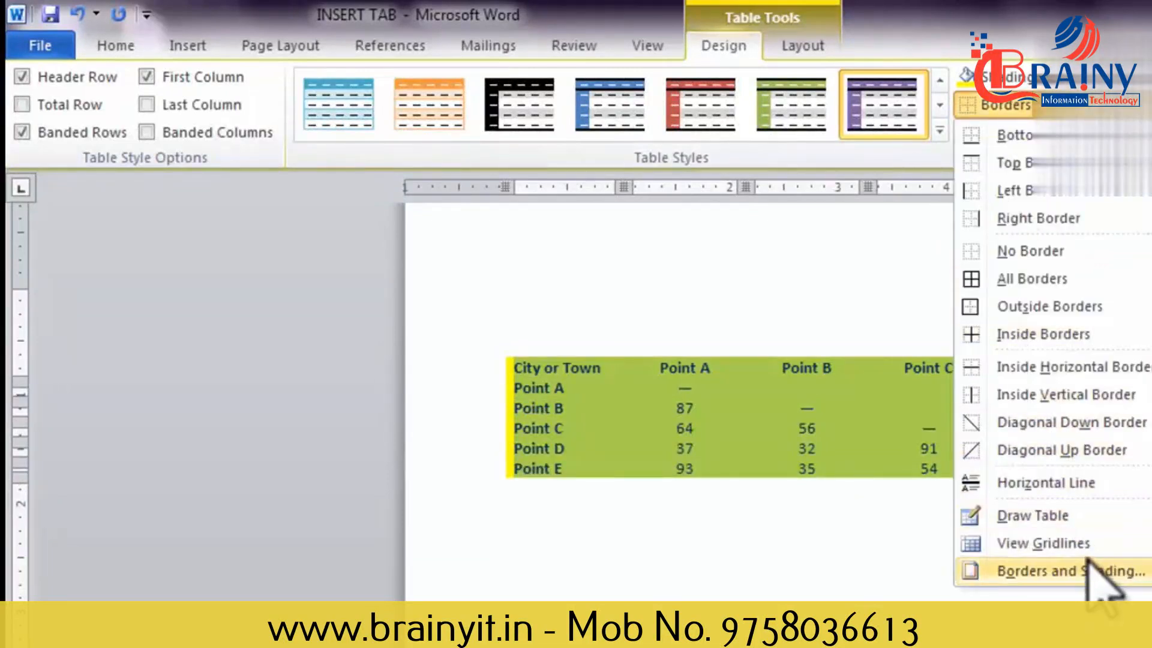
left_click(1089, 278)
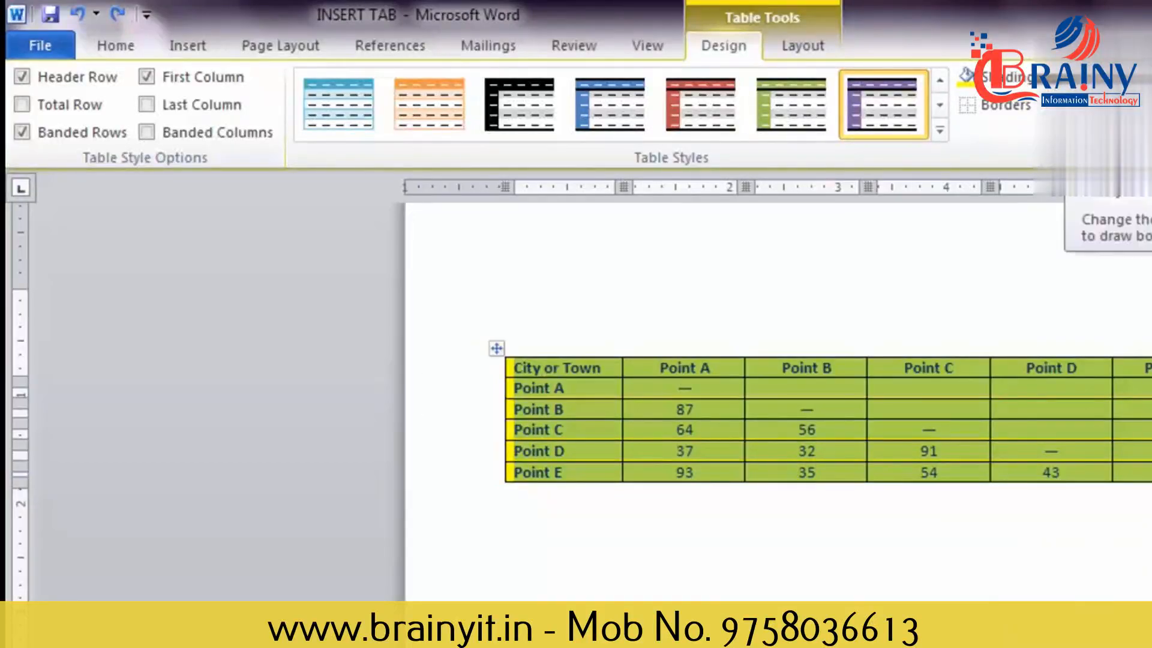
- Draw a heavier thick-and-thin style border along the top edges of the City or Town and Point A header cells
left_click(1113, 77)
left_click(1131, 405)
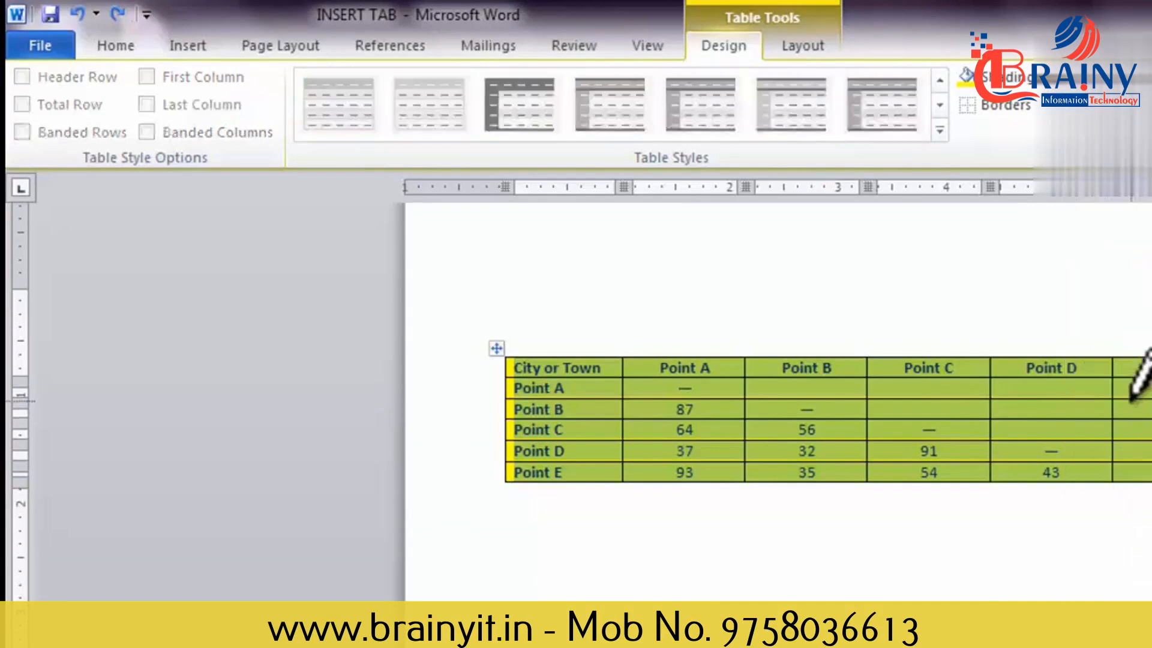
left_click(528, 358)
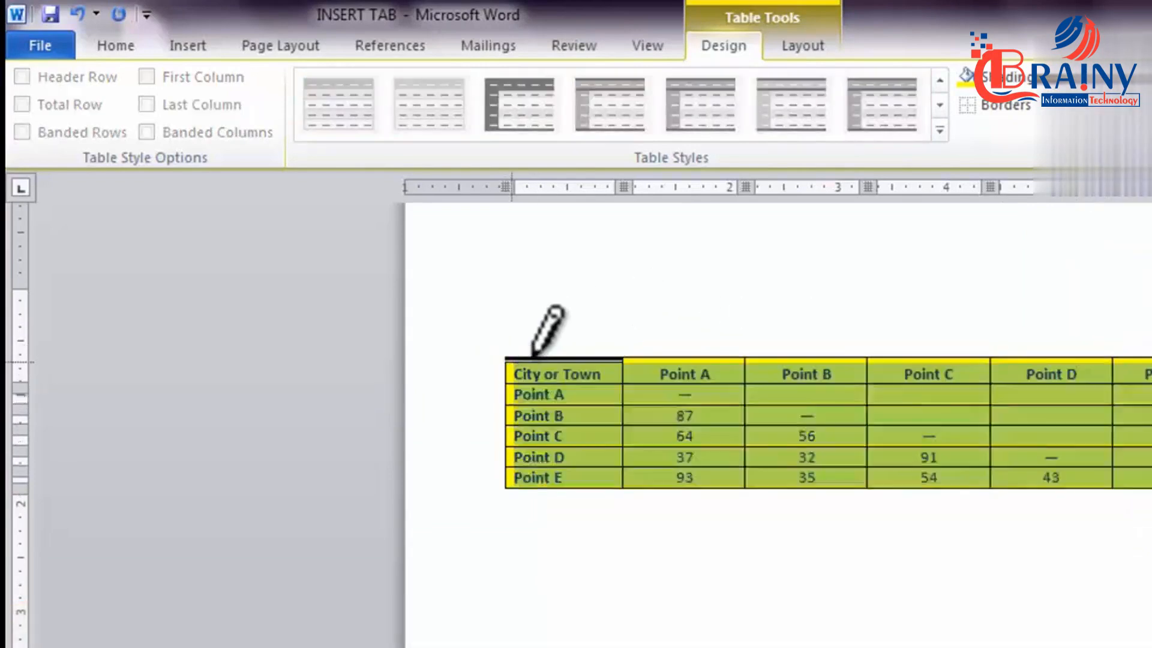
left_click(642, 359)
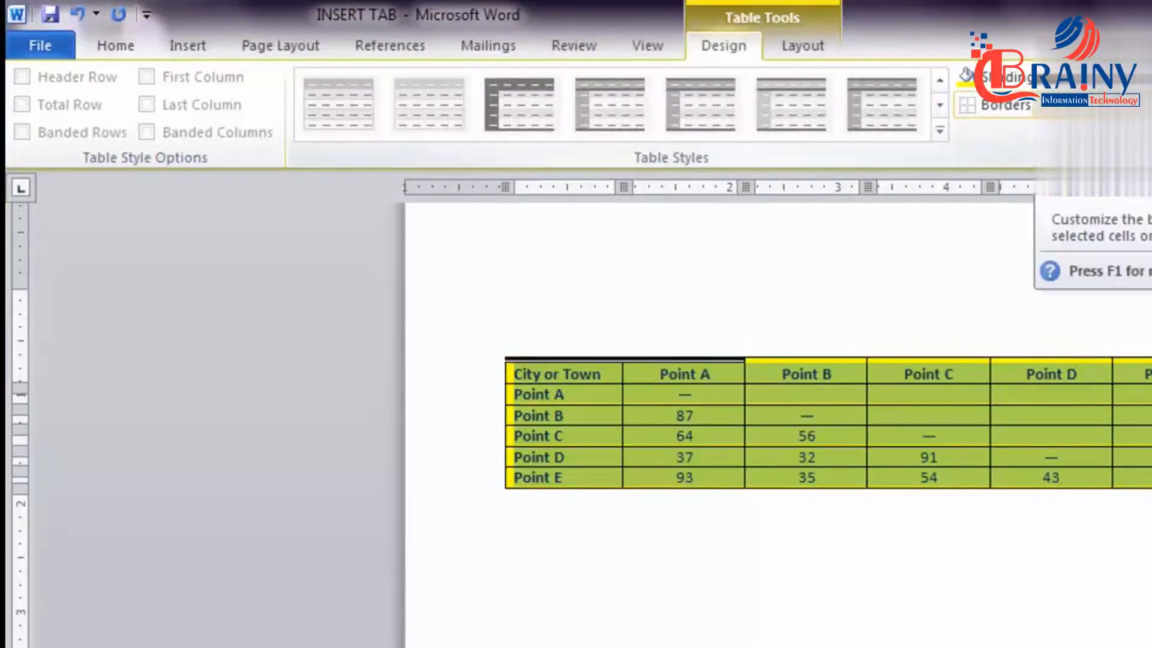
- Apply All Borders to the whole table in the heavier line style, and thicken them to 4 ½ pt
left_click(1008, 105)
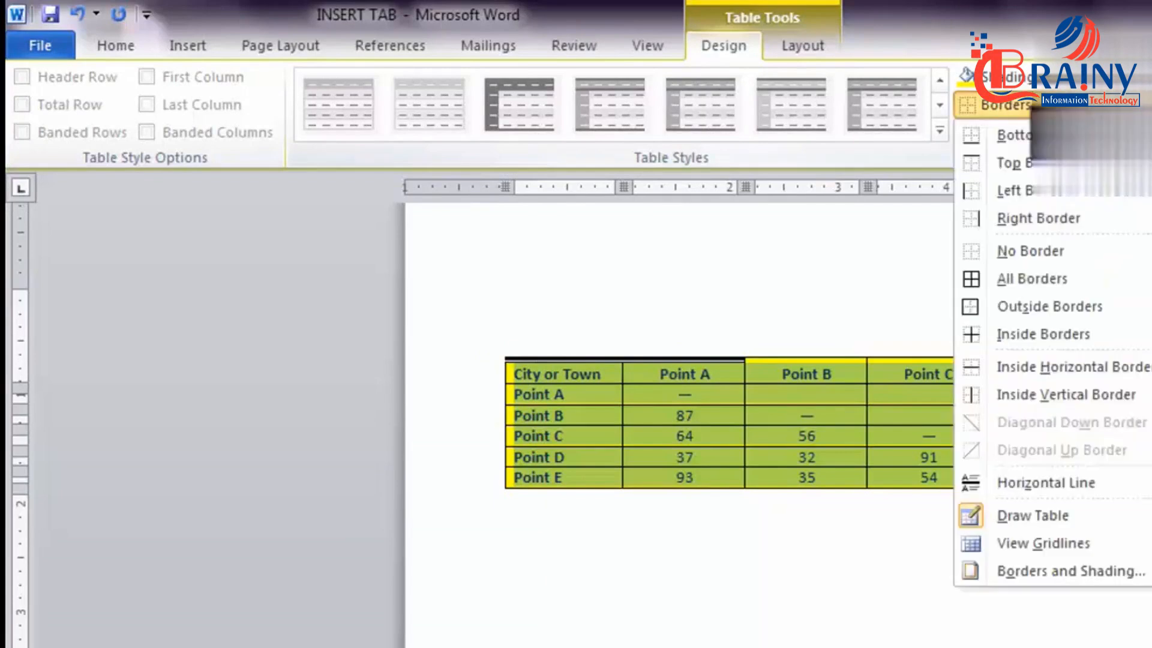
left_click(1014, 279)
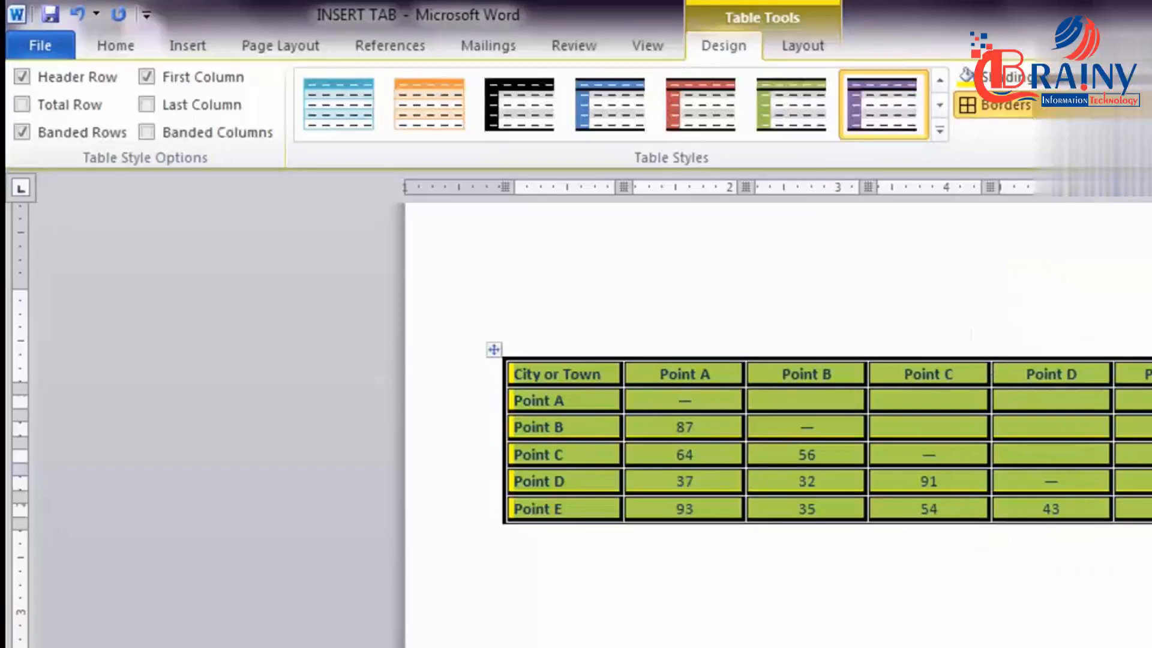
left_click(1128, 105)
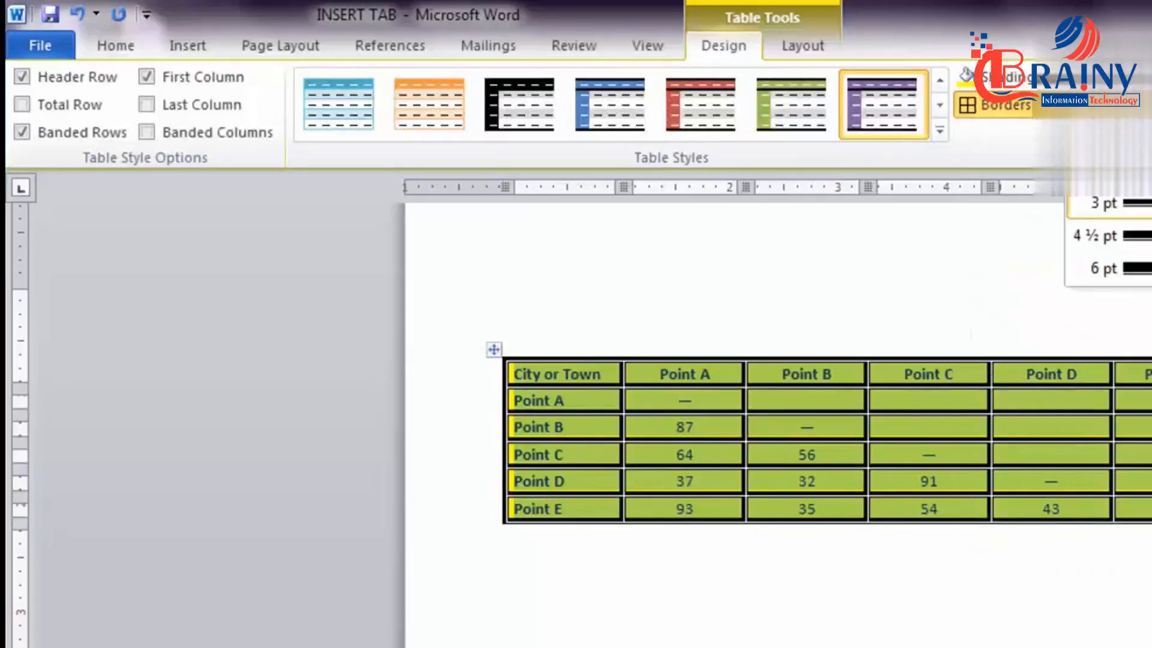
left_click(1142, 236)
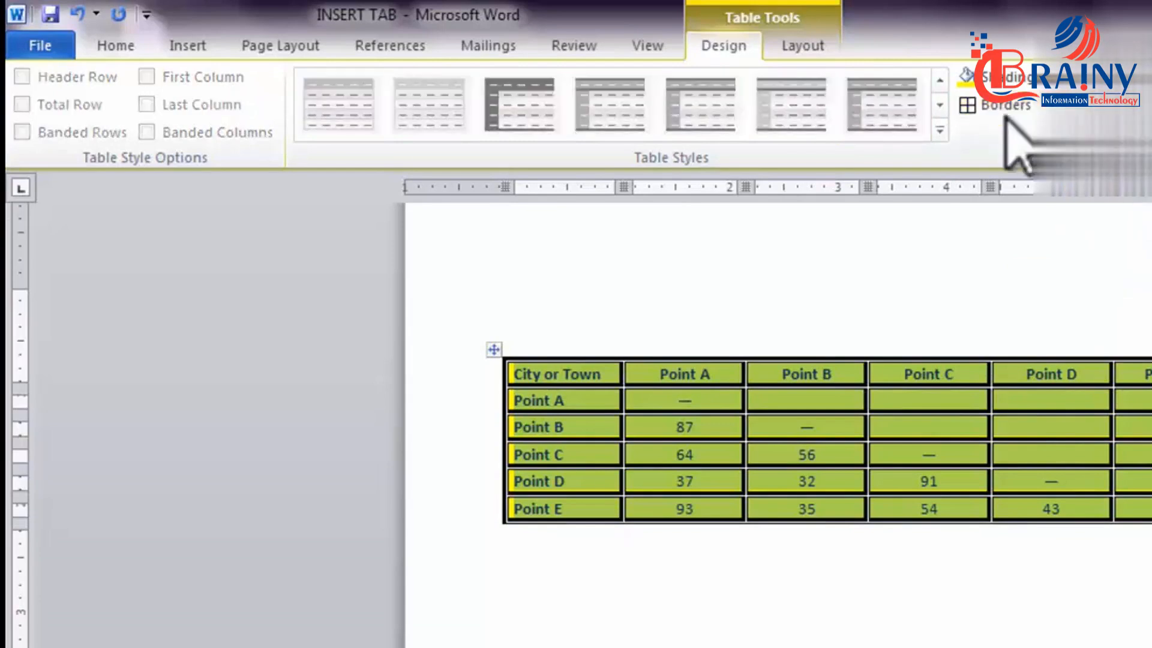
left_click(991, 108)
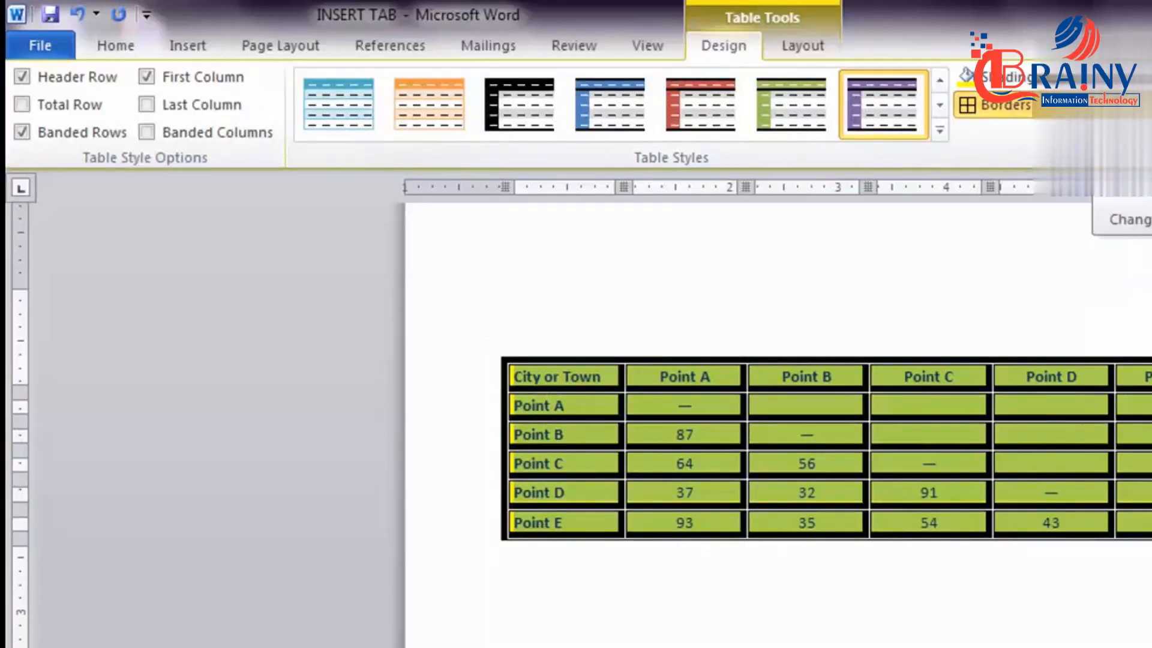
- Set the pen color to standard red and apply it to all the table's borders
left_click(1108, 133)
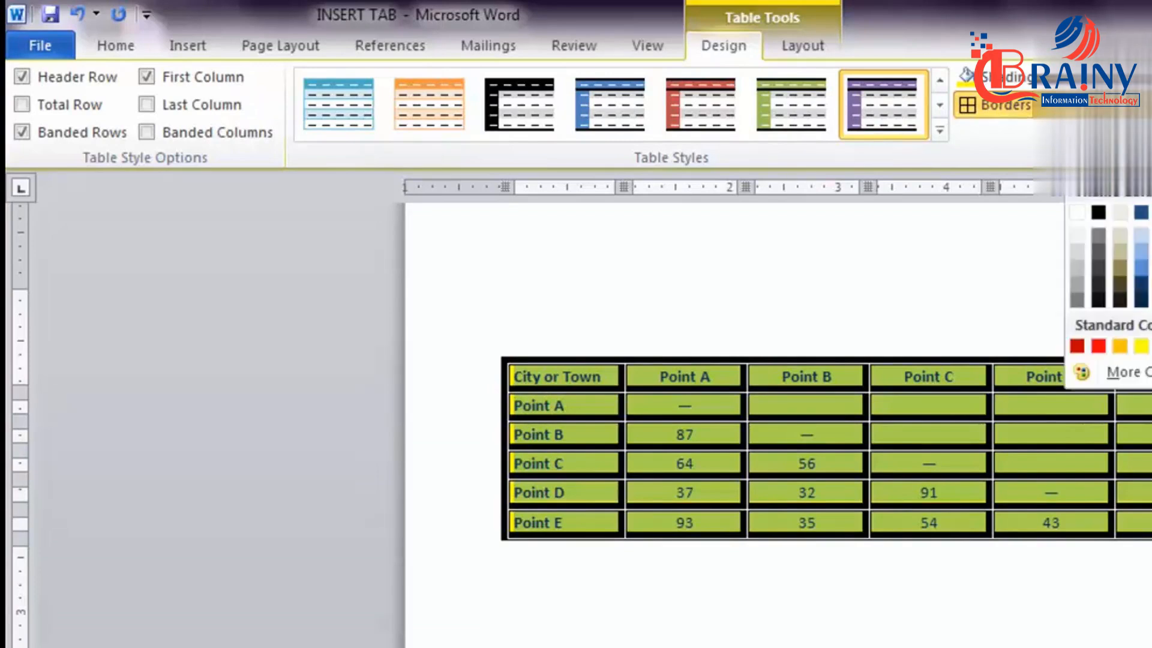
left_click(1098, 346)
left_click(990, 113)
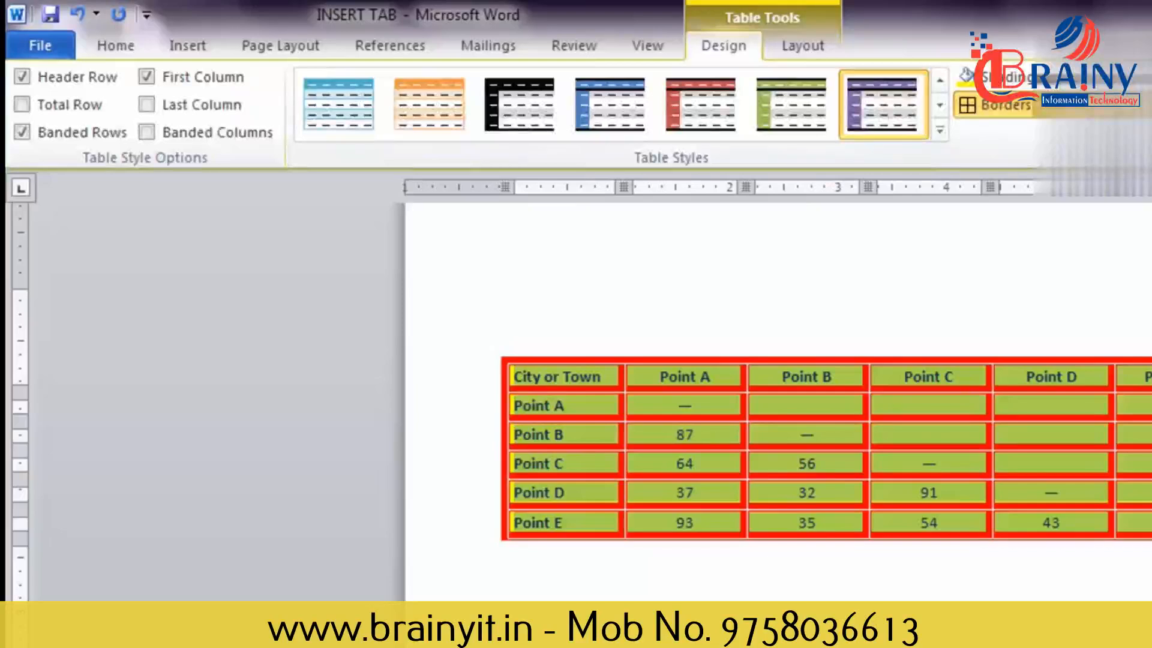
- Erase borders around the City or Town header cell and between cells of the first two columns down to the Point C row
left_click(506, 367)
left_click(535, 360)
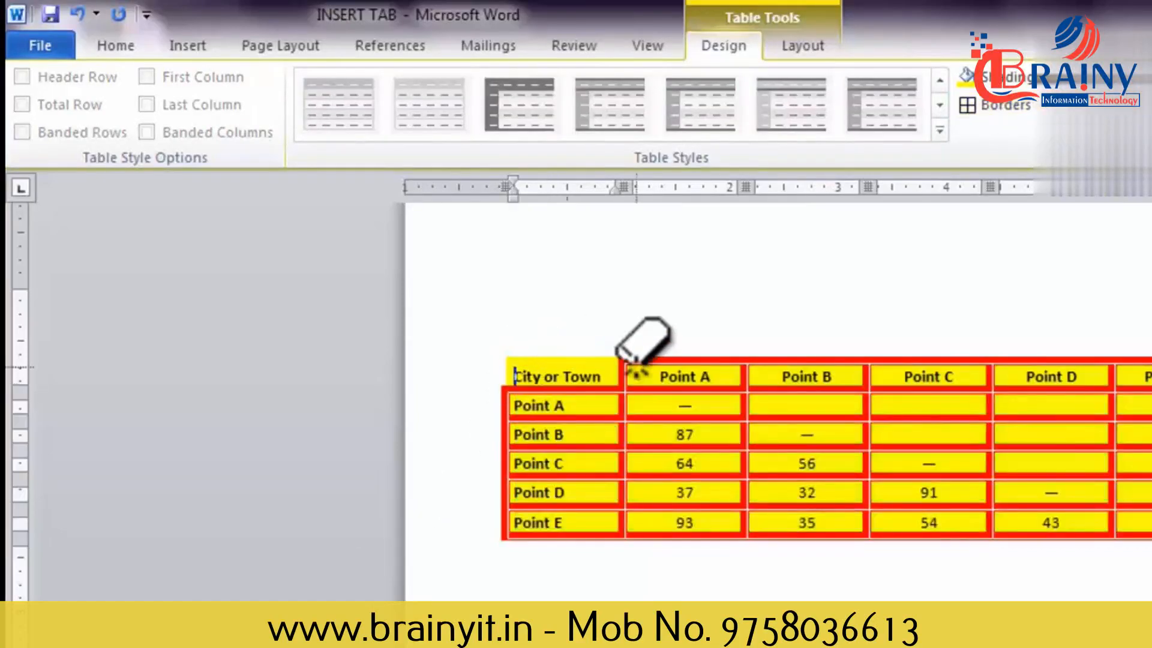
left_click(652, 388)
left_click(622, 399)
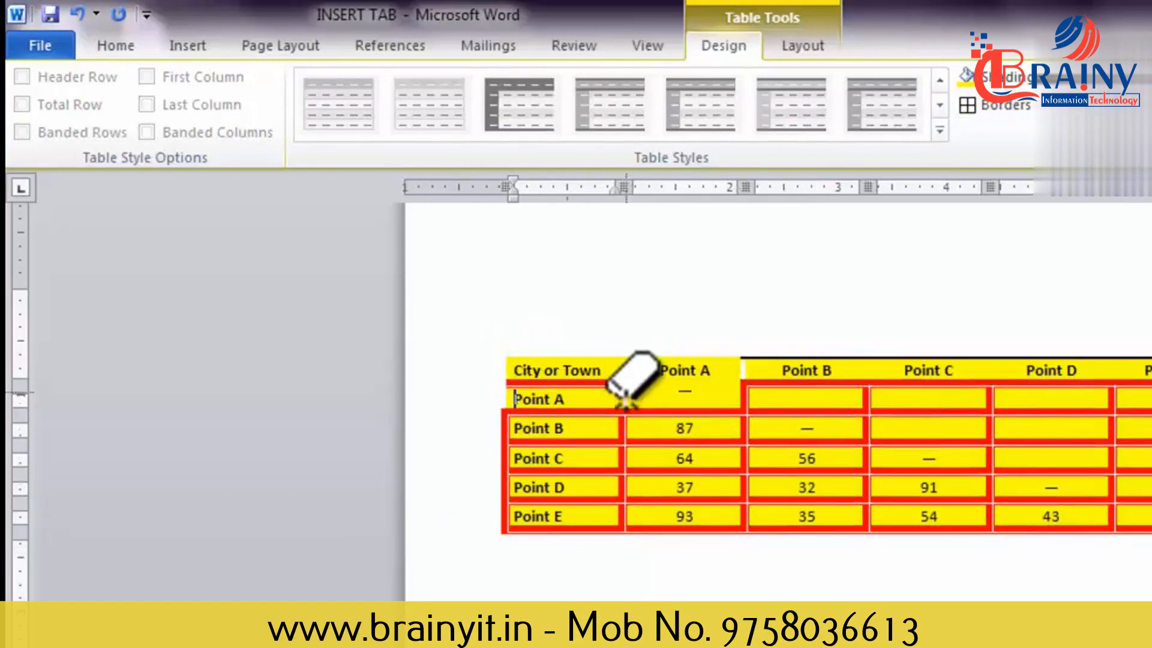
left_click(622, 419)
left_click(643, 461)
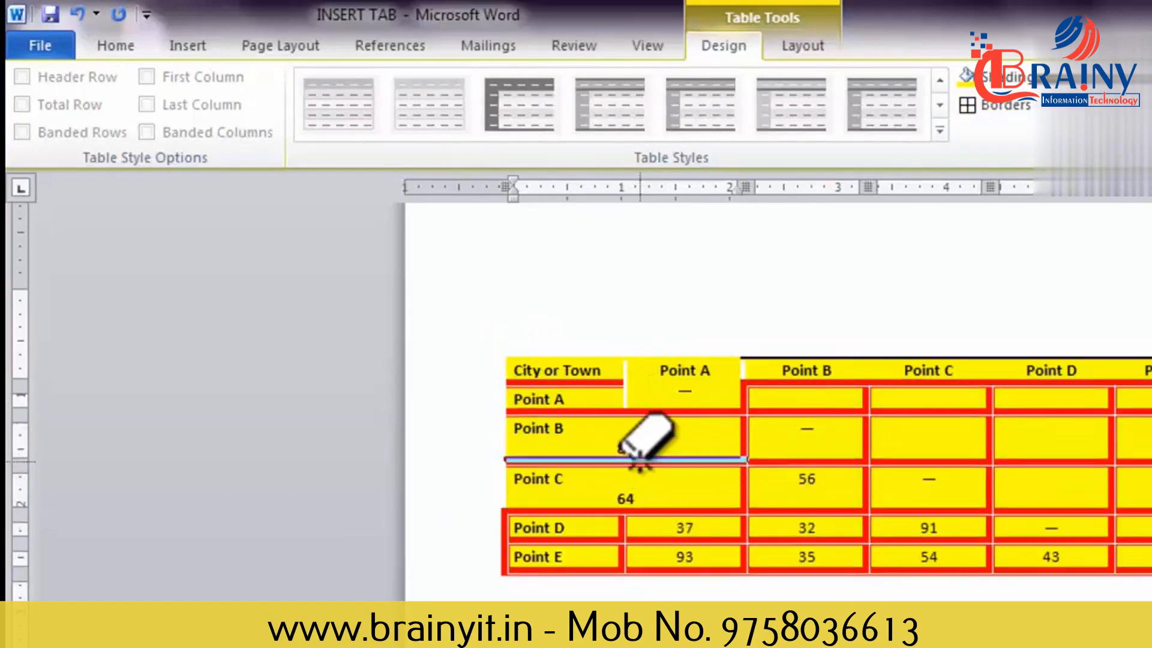
left_click(690, 411)
left_click(555, 360)
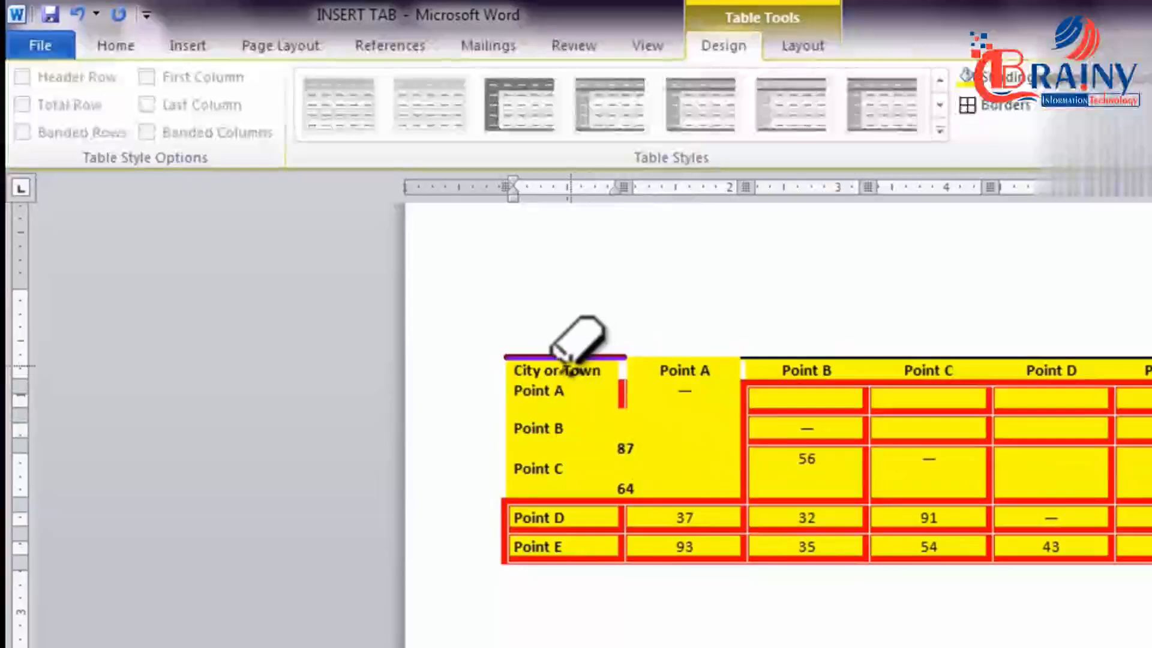
key("Escape")
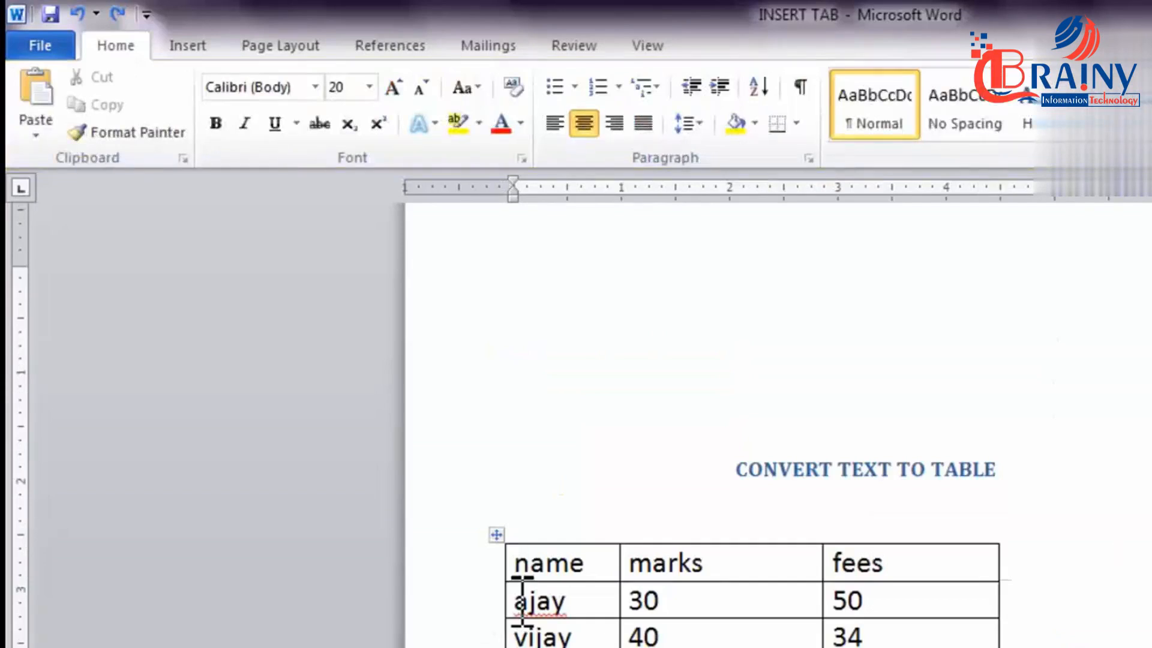
- In the name, marks and fees table, insert a row above the first data row
left_click_drag(521, 600, 871, 609)
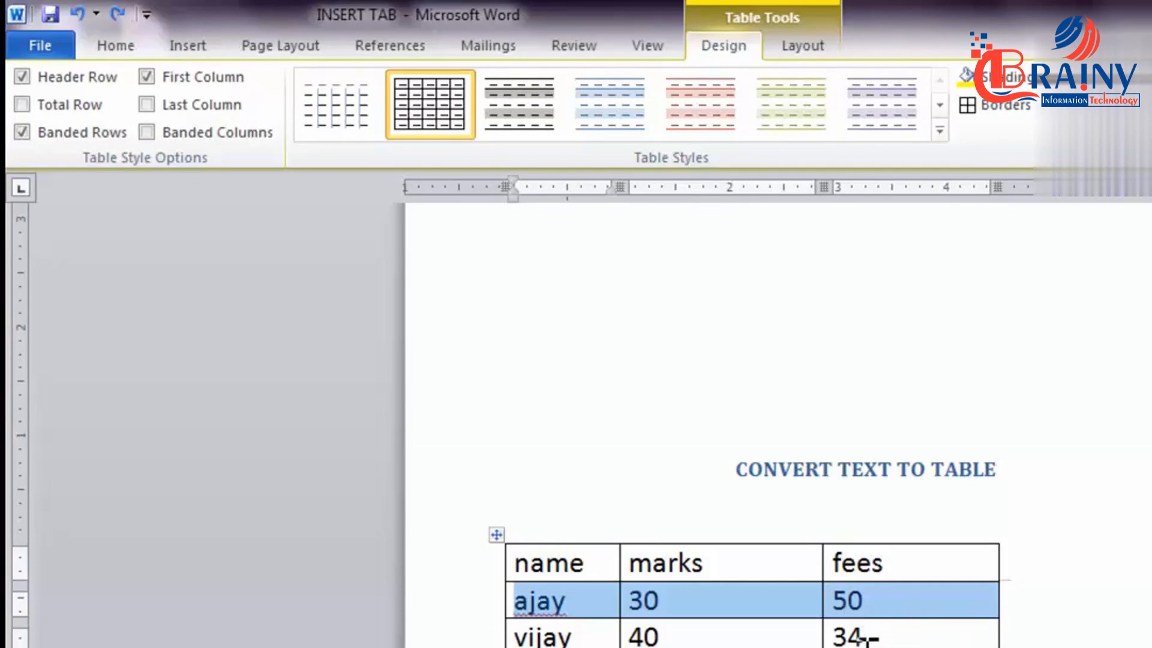
right_click(753, 597)
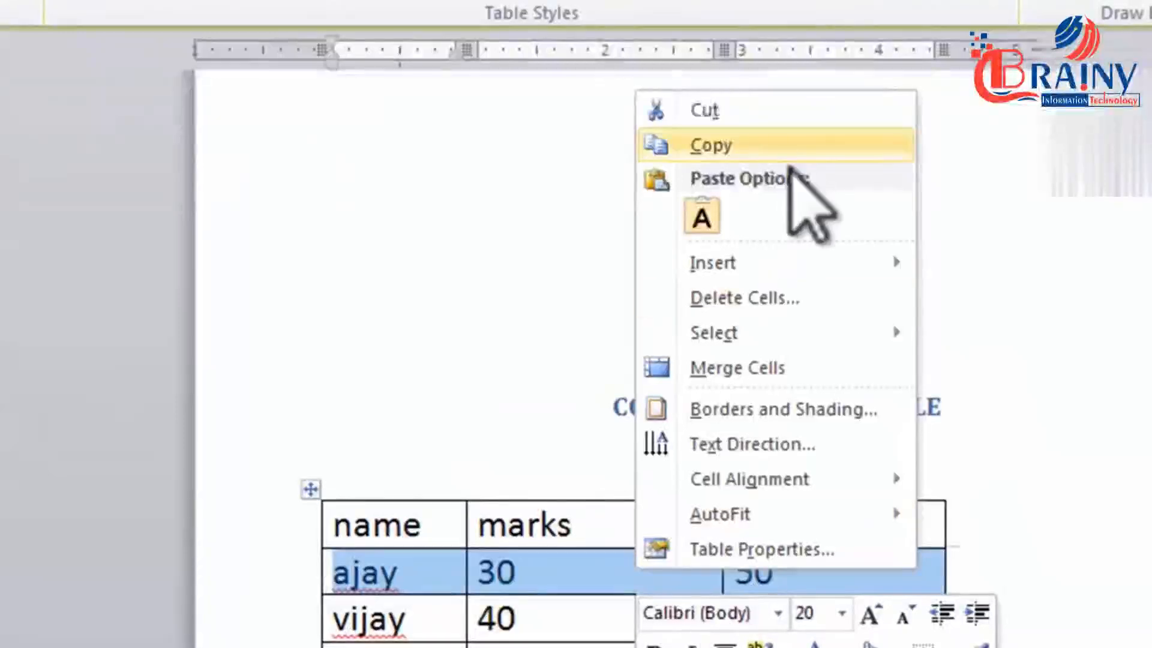
mouse_move(783, 273)
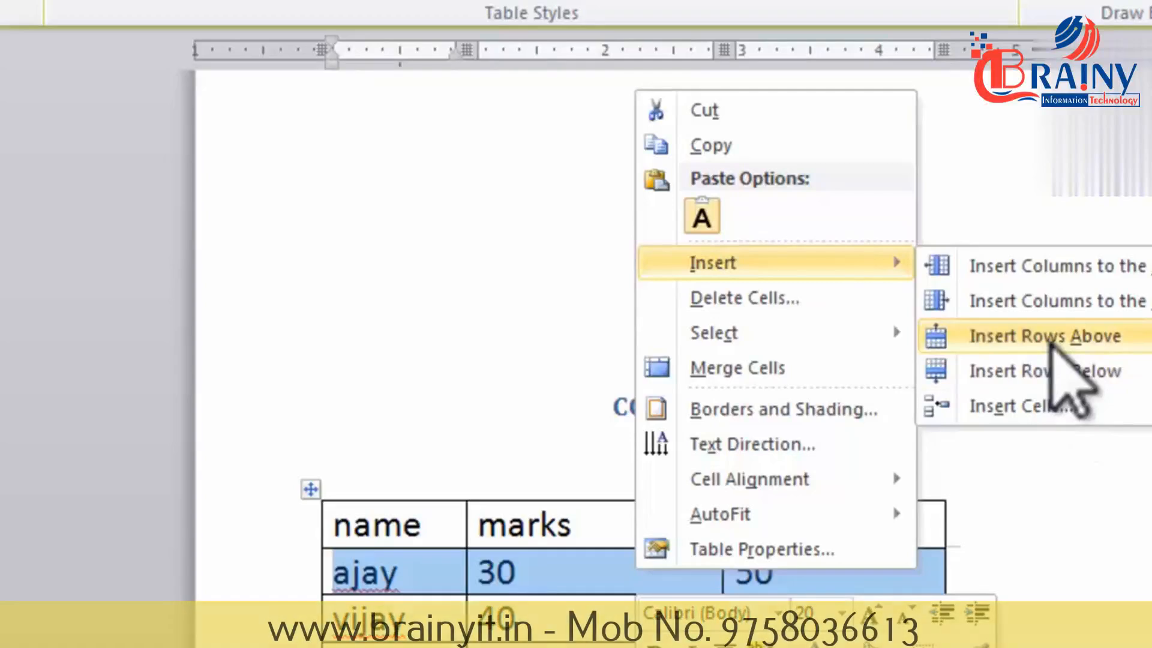
left_click(1060, 336)
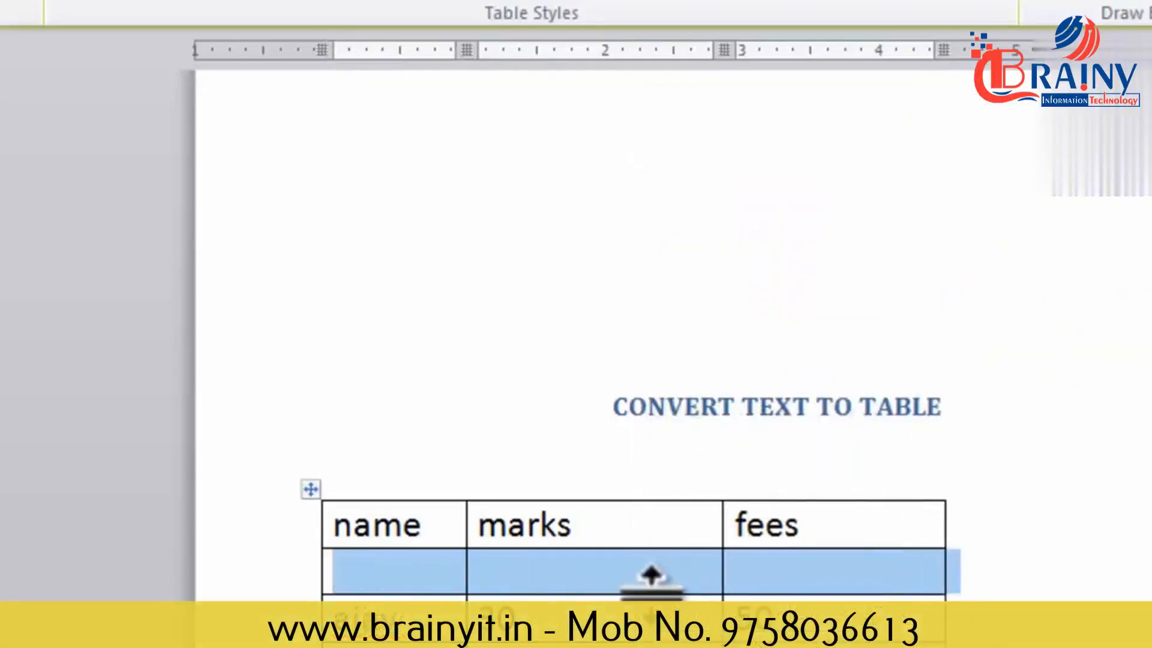
- Insert a row below the data row with marks 30 and fees 50
left_click(646, 594)
left_click_drag(456, 594, 744, 596)
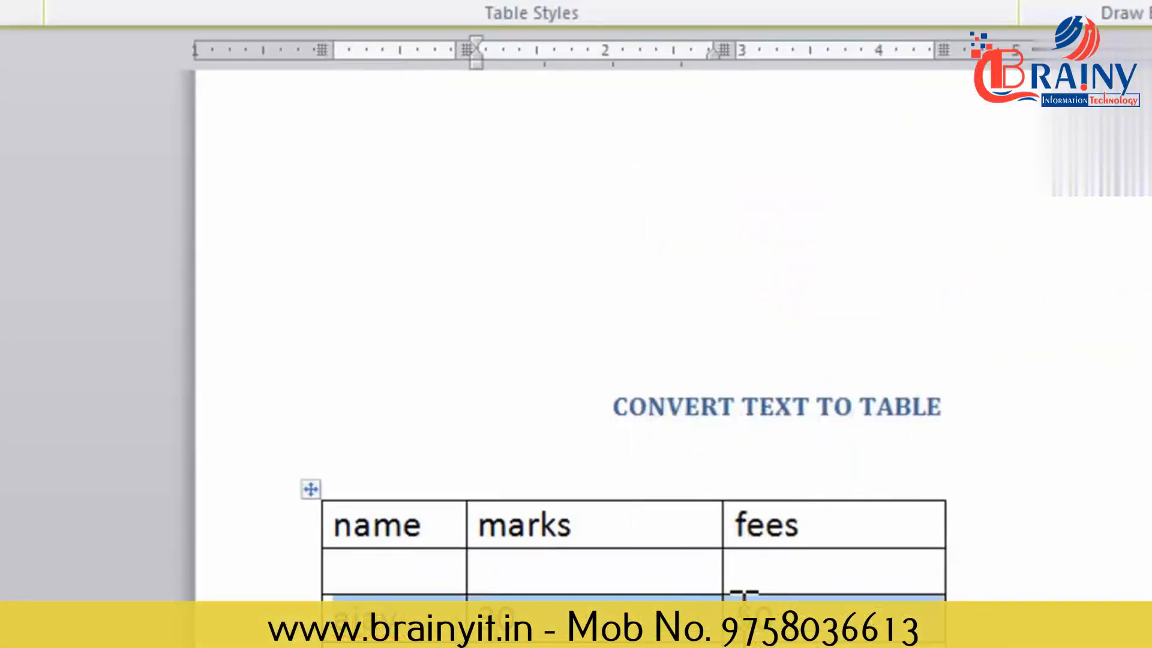
right_click(777, 618)
mouse_move(1020, 312)
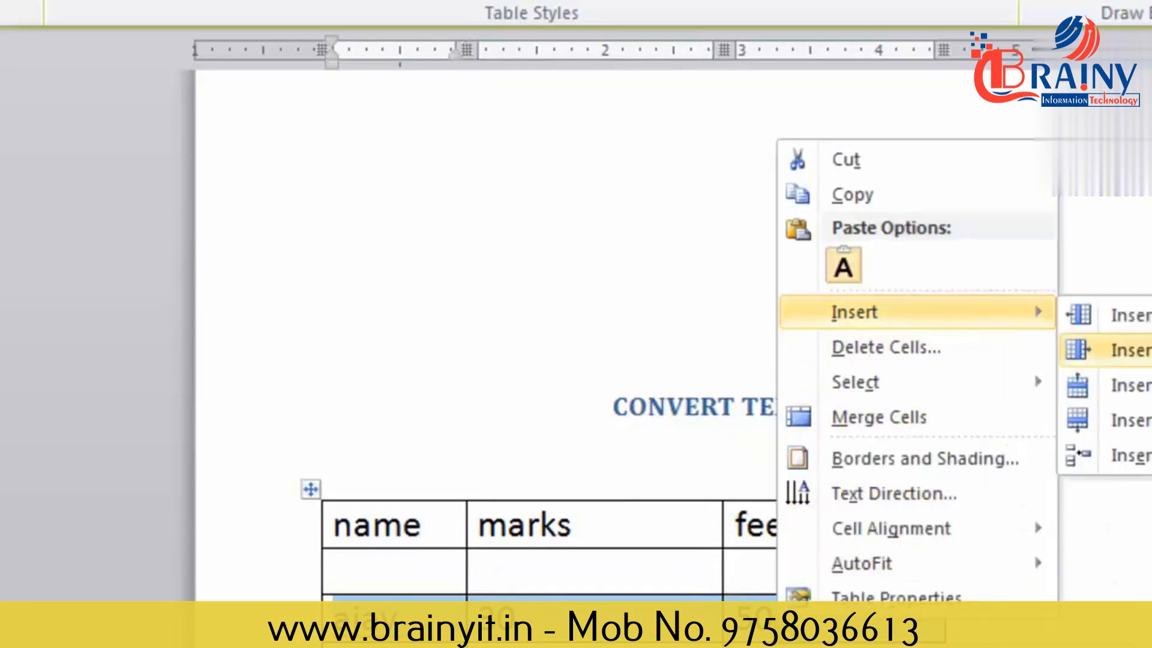
left_click(1132, 420)
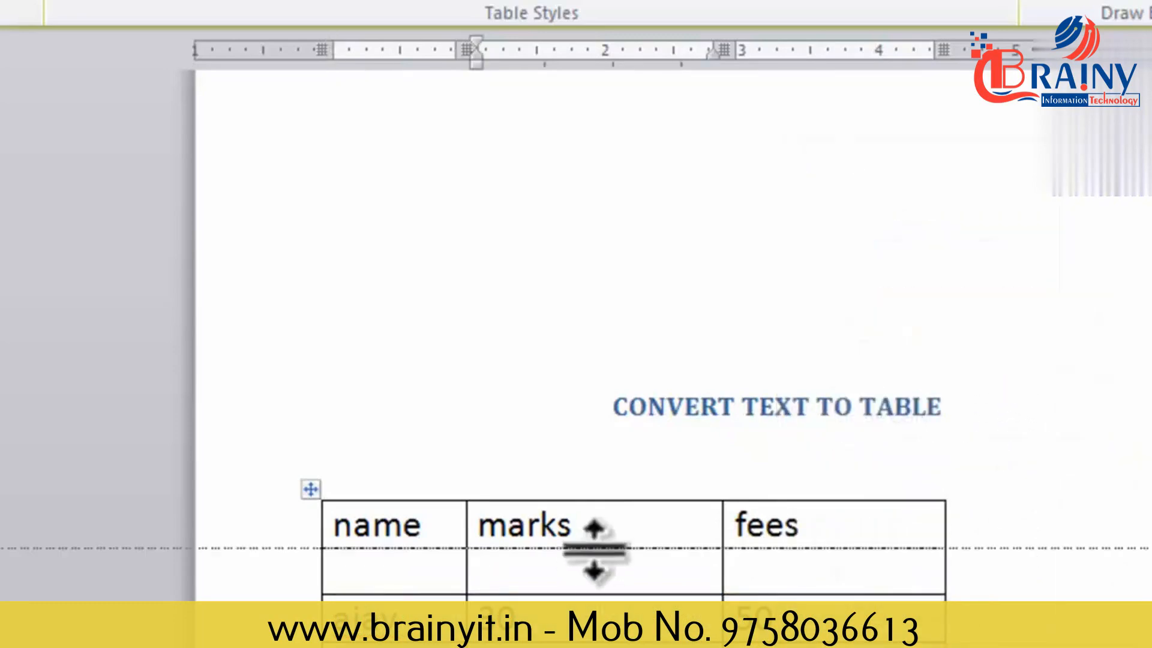
- Insert a column to the right of the marks column
left_click_drag(610, 527, 612, 612)
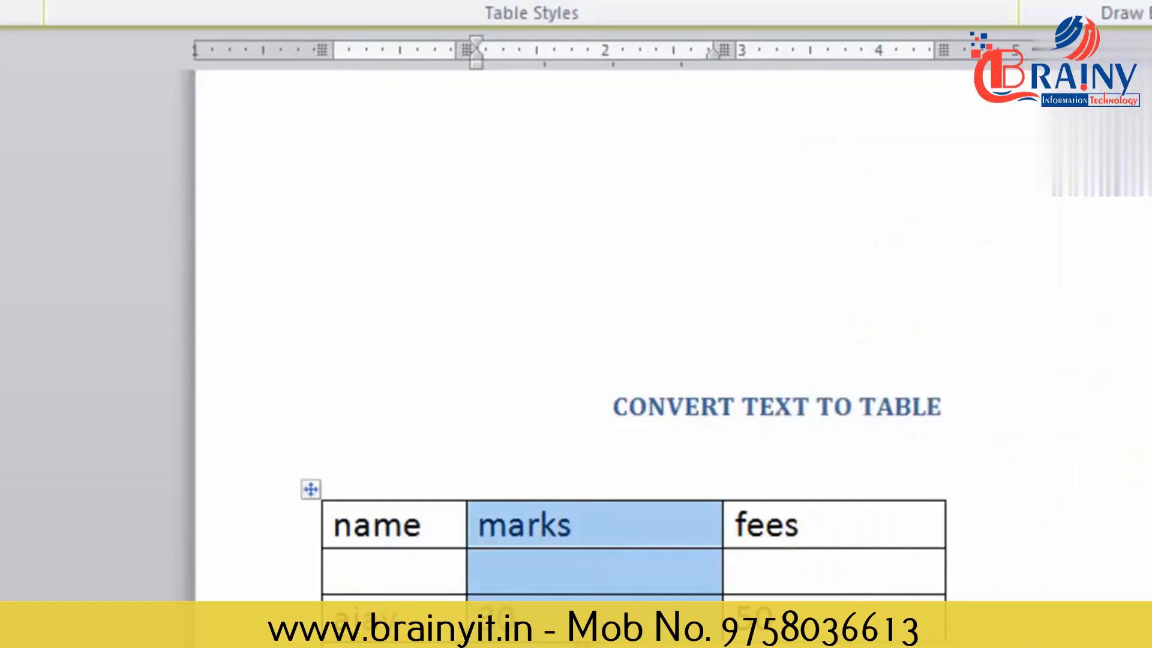
right_click(579, 603)
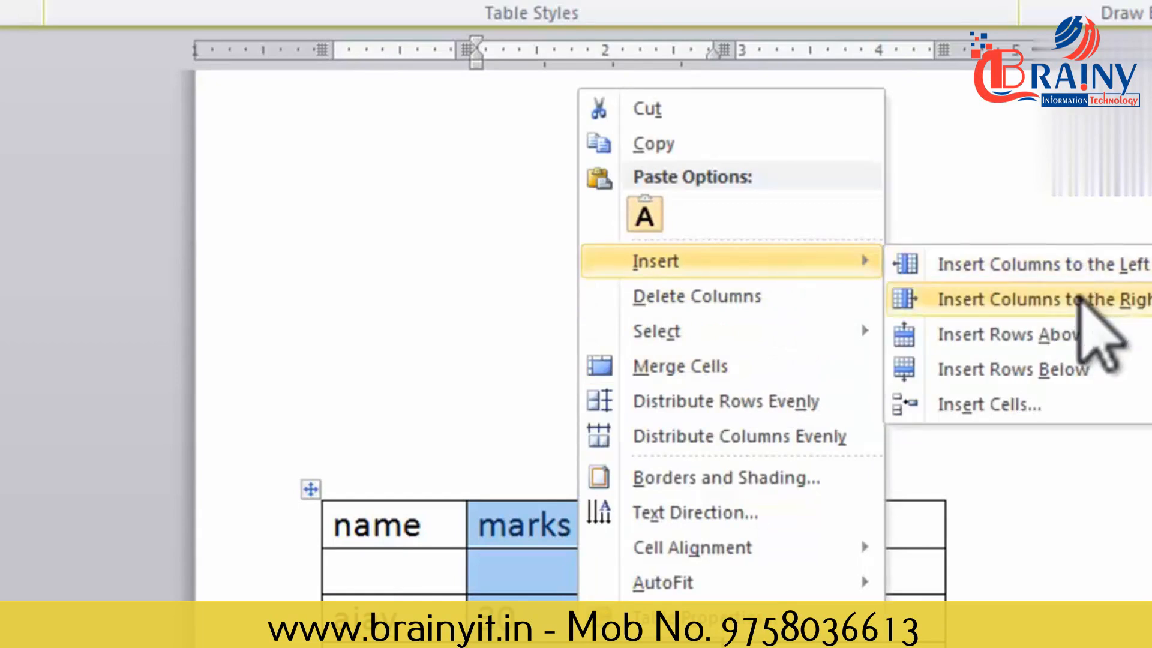
left_click(1080, 300)
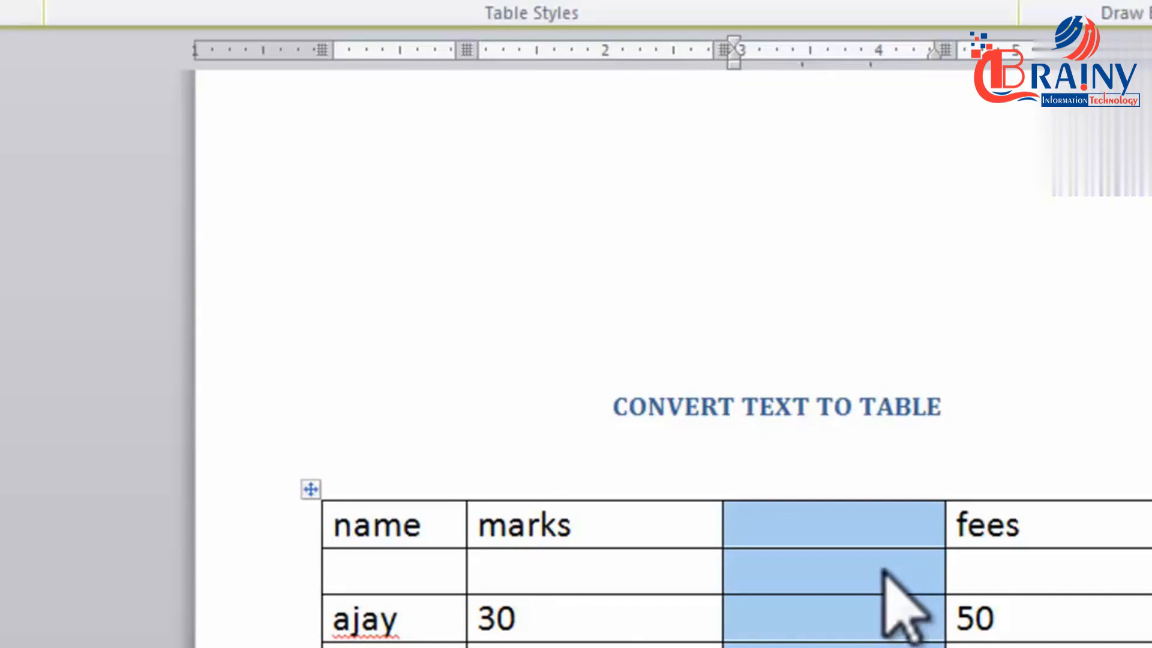
left_click(644, 573)
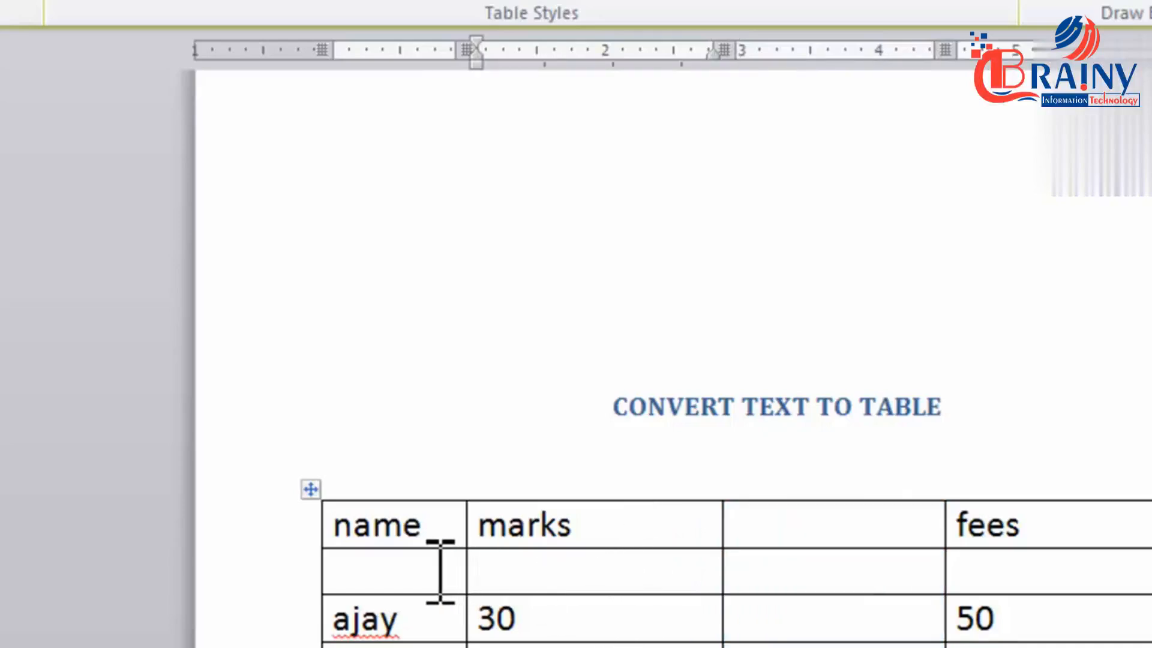
- Delete the empty column between the marks and fees columns
left_click_drag(802, 531, 813, 647)
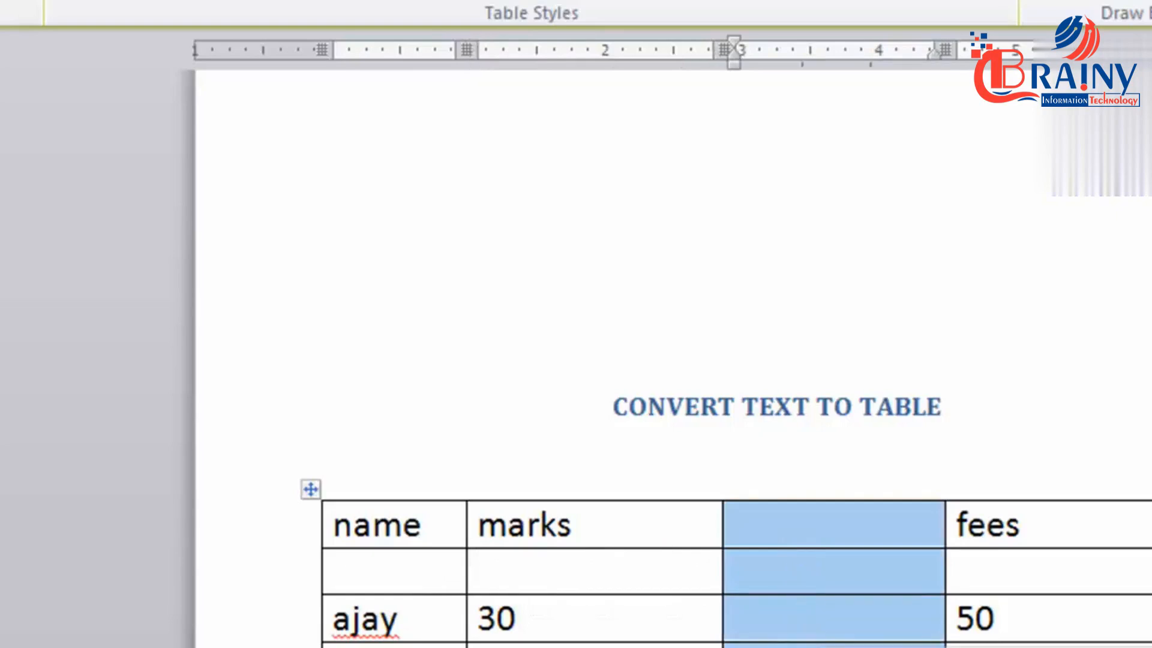
right_click(789, 553)
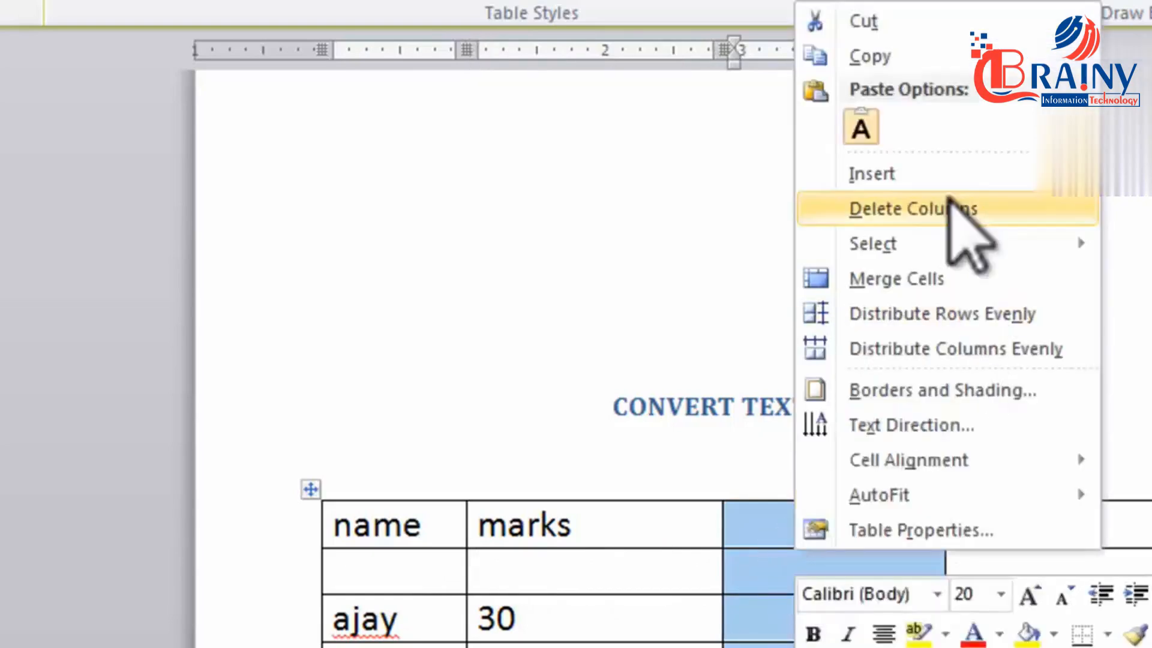
left_click(949, 204)
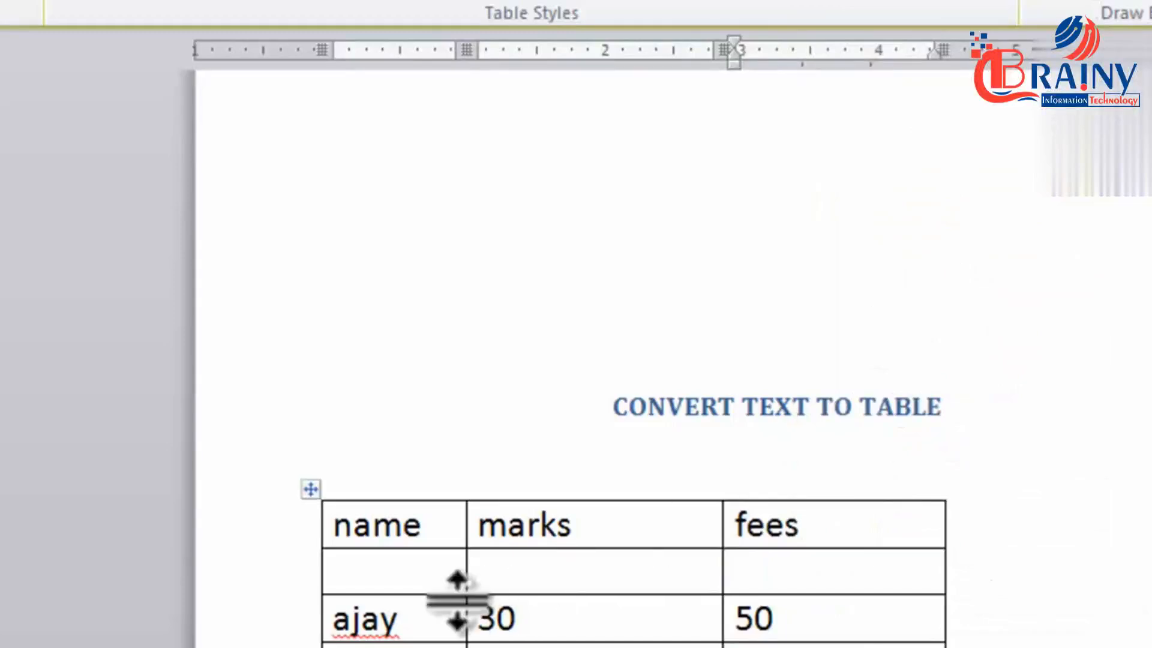
- Delete the entire empty row directly below the header row of the name, marks and fees table
left_click_drag(450, 586, 750, 585)
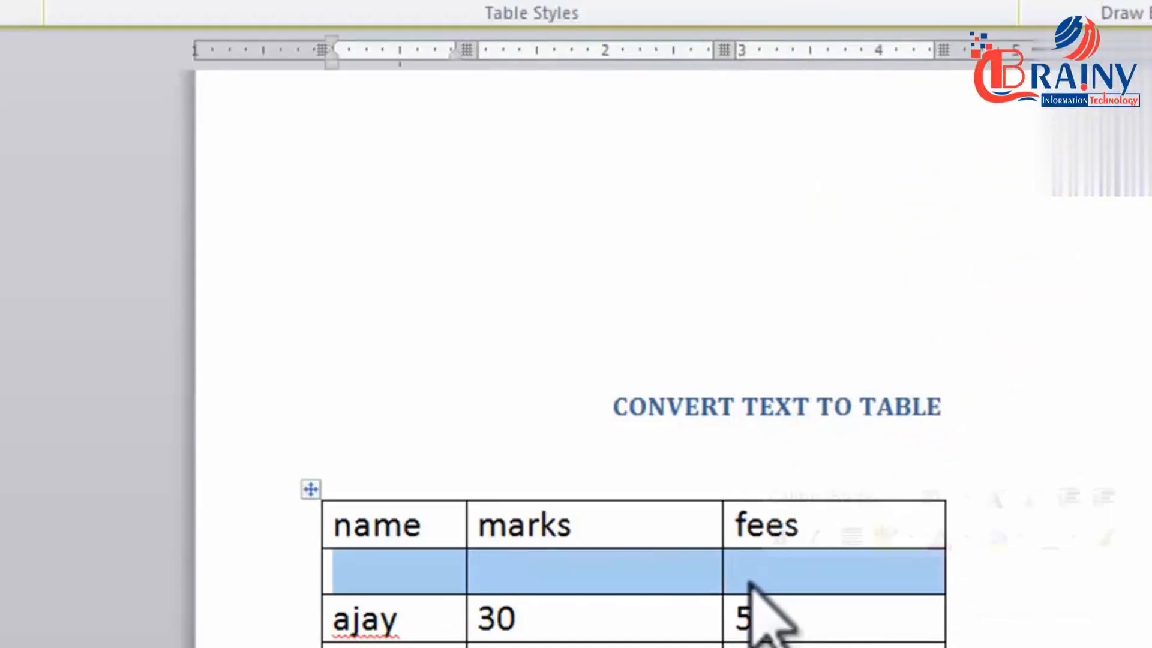
right_click(632, 581)
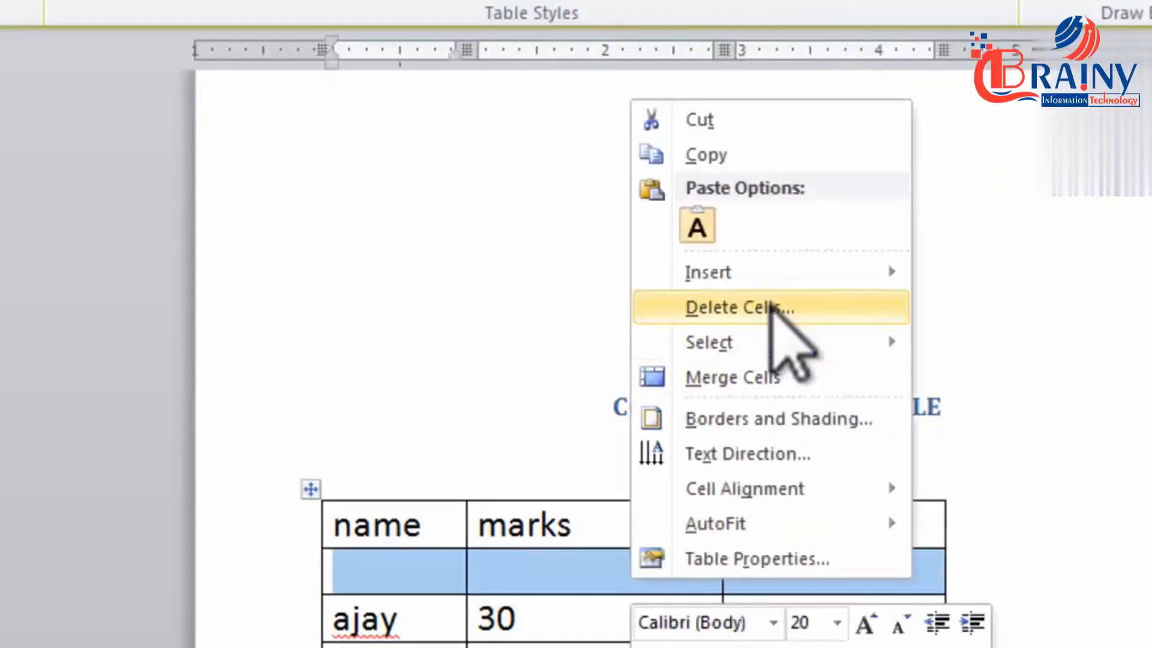
left_click(771, 308)
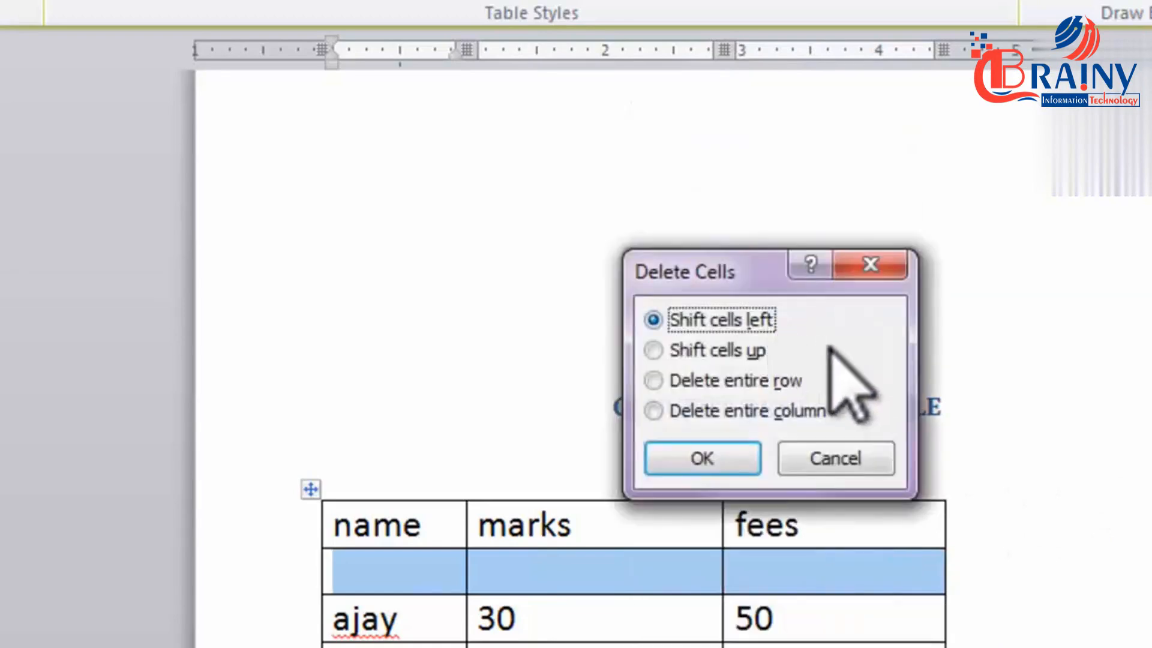
left_click_drag(707, 267, 723, 224)
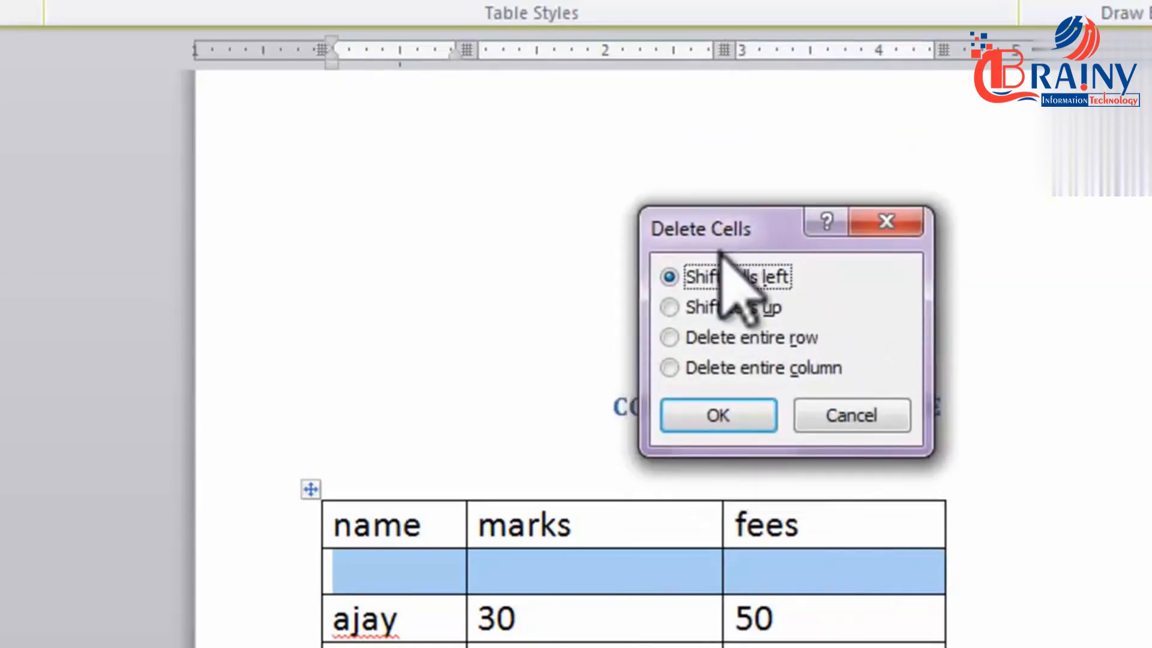
left_click(735, 337)
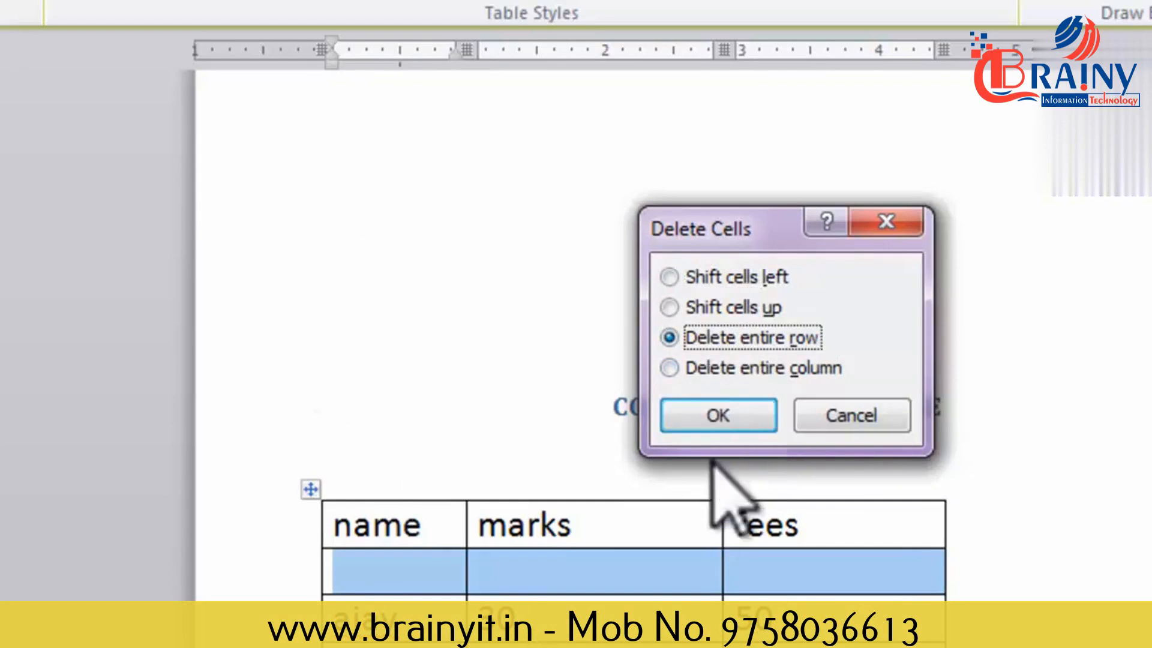
left_click(722, 412)
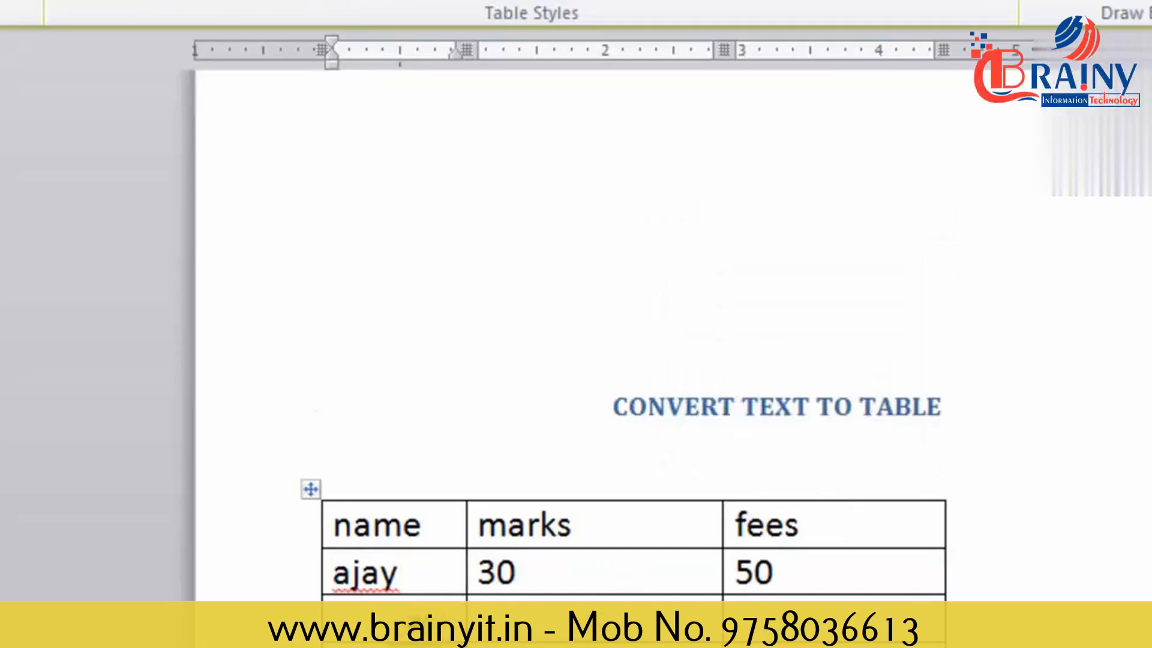
- Delete the entire empty row below the data row with marks 30 and fees 50
left_click_drag(422, 615, 774, 618)
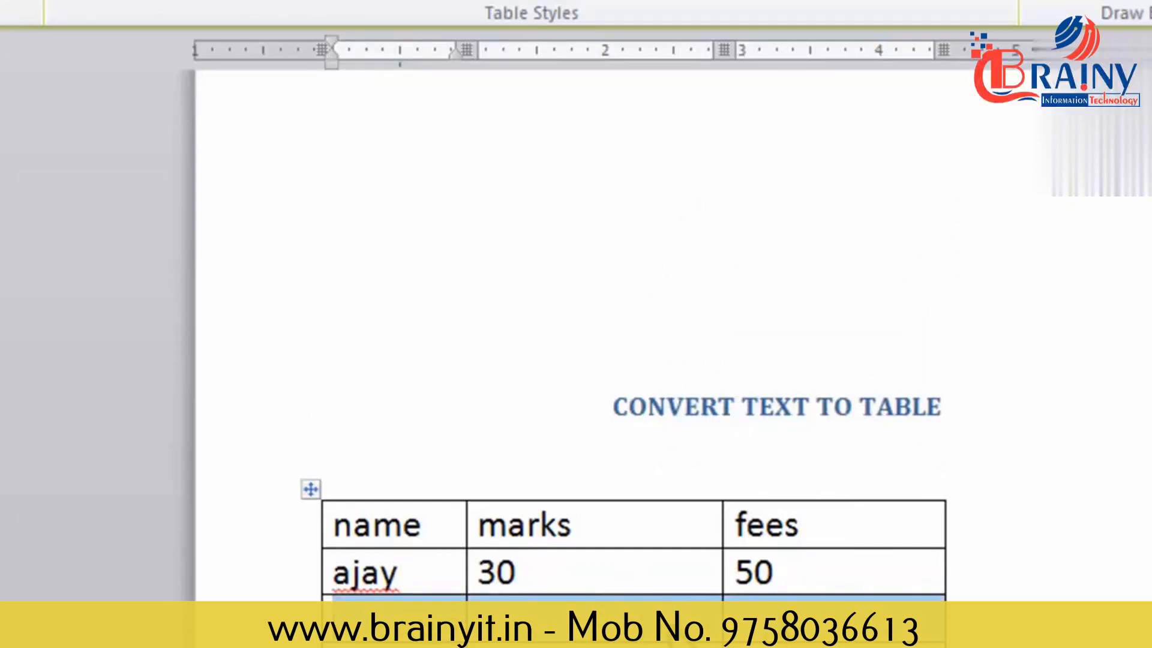
right_click(673, 624)
left_click(801, 353)
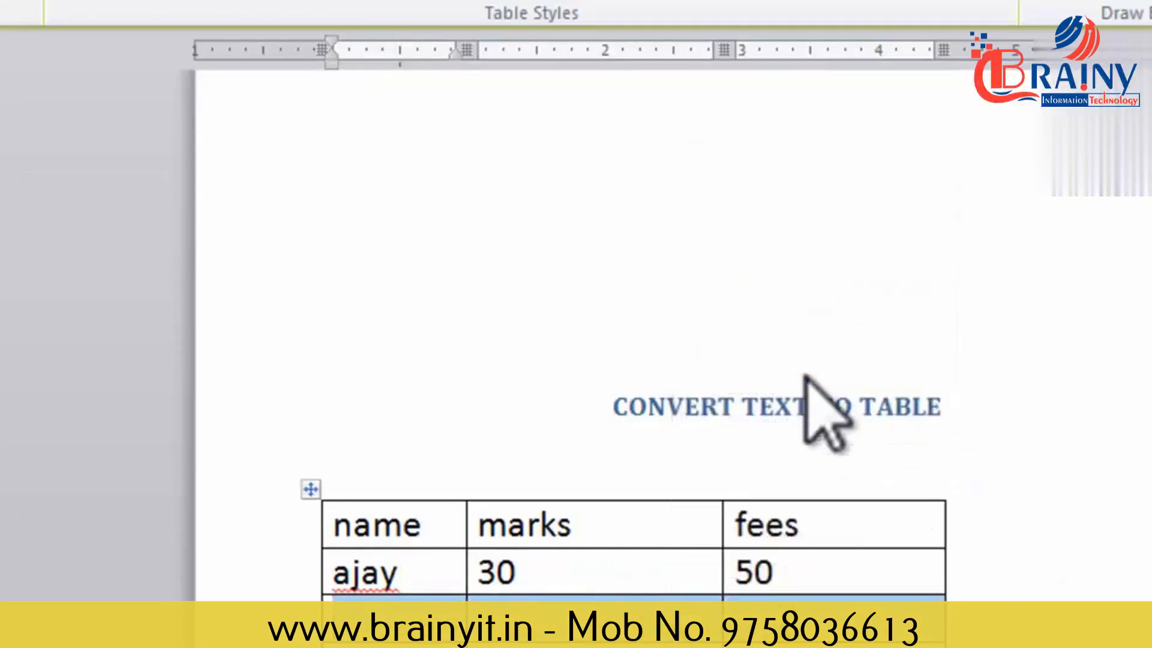
left_click(735, 342)
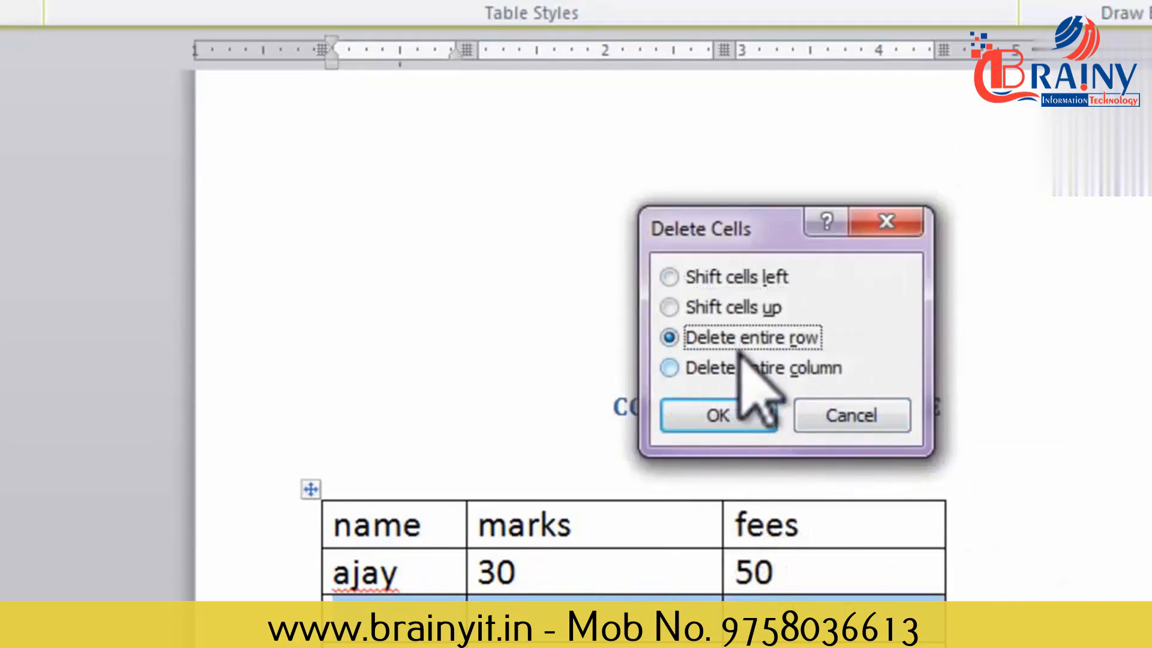
left_click(726, 414)
- Delete the marks cell containing 30 in the first data row, shifting the cells below up
left_click(572, 594)
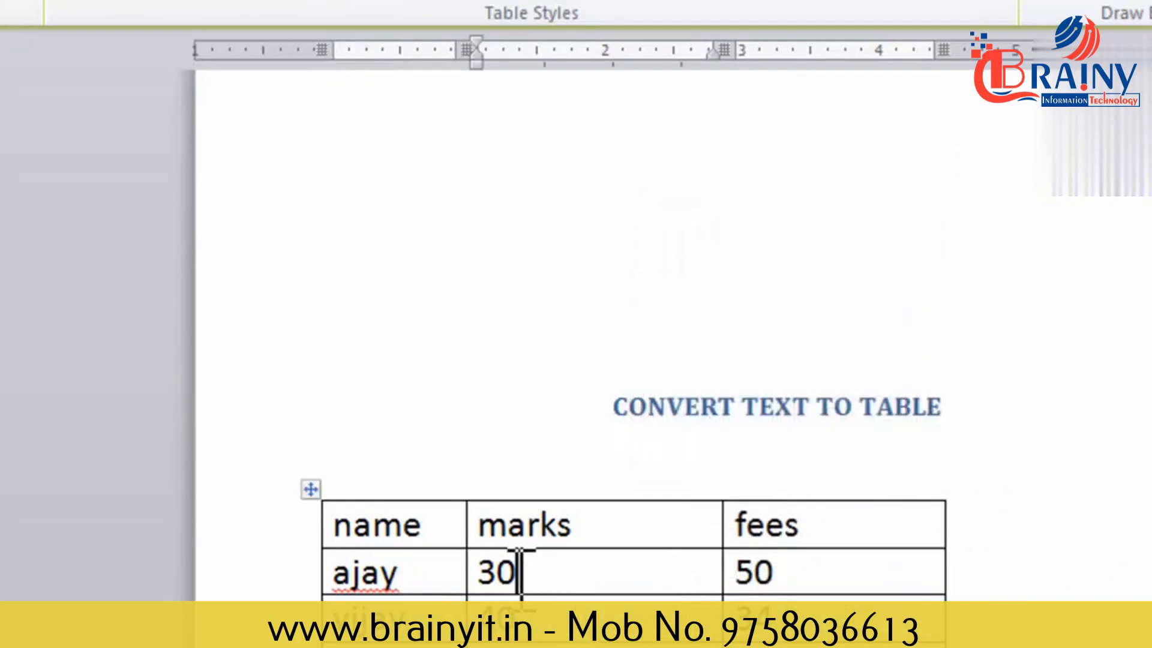
left_click_drag(520, 570, 480, 571)
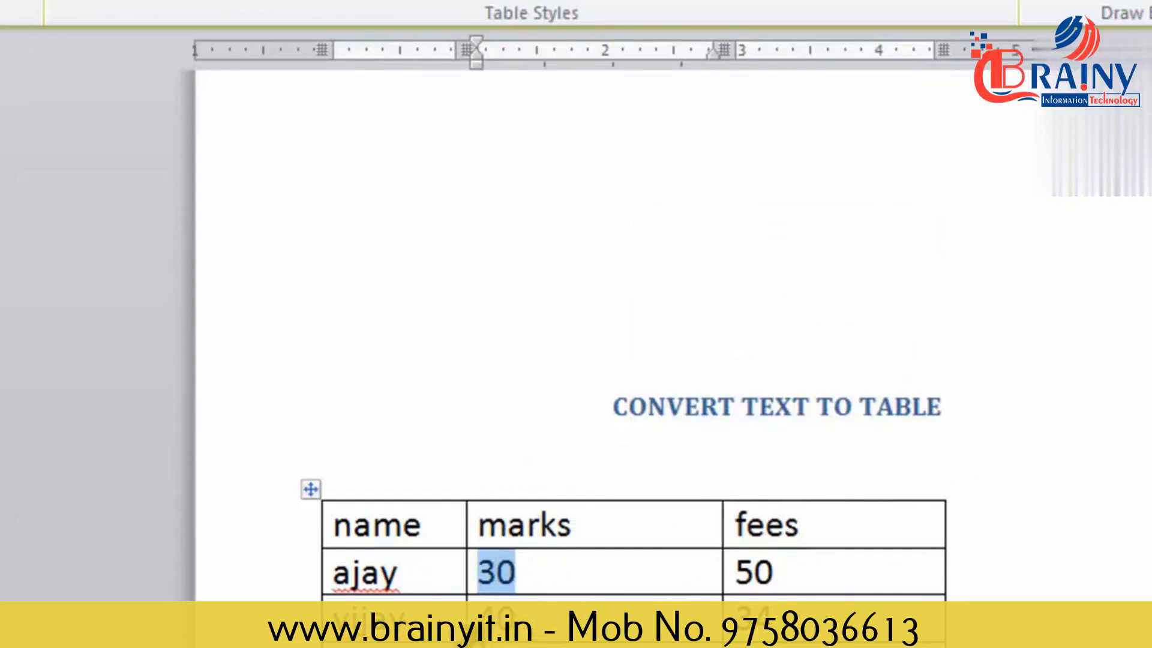
right_click(563, 579)
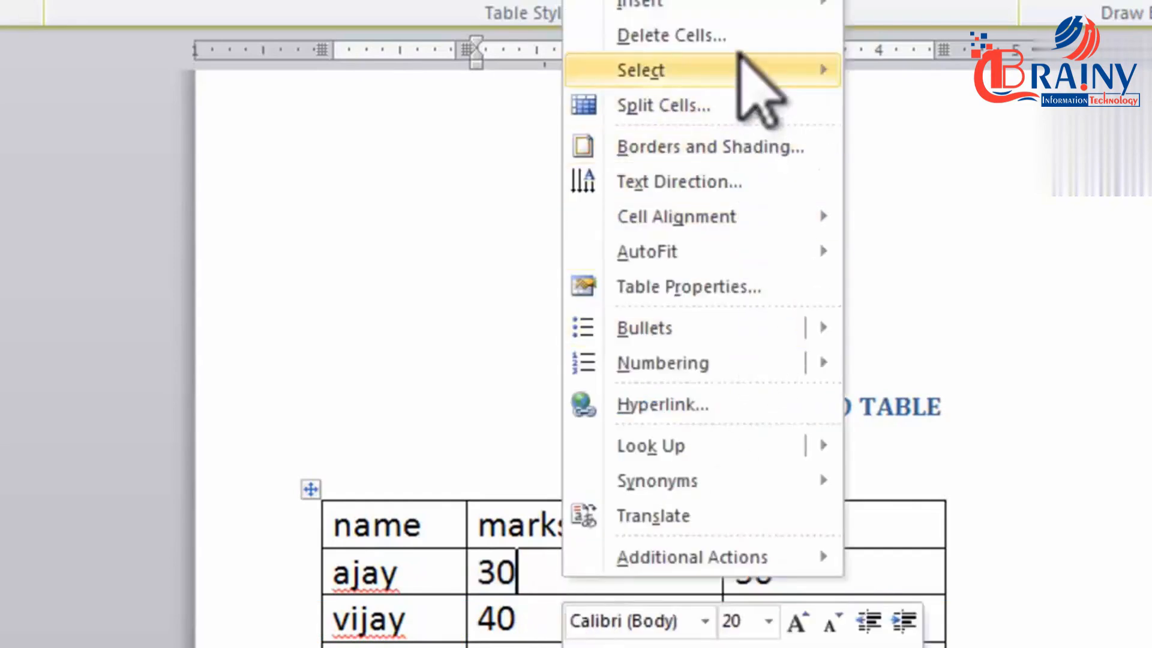
left_click(736, 37)
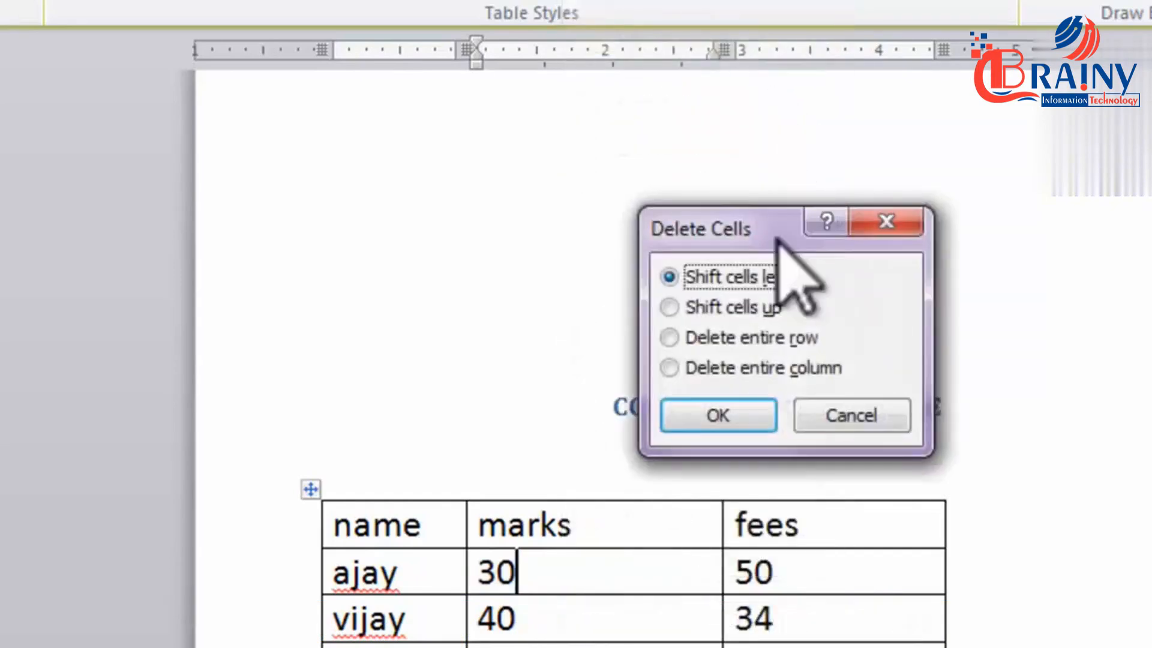
left_click(809, 295)
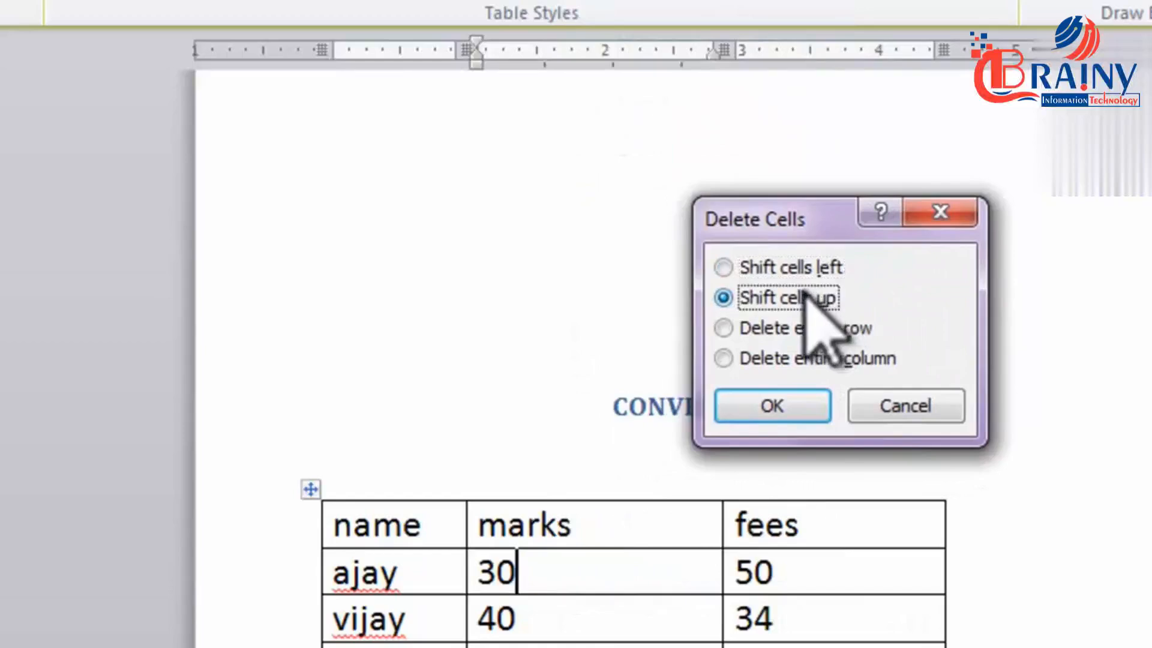
left_click(800, 267)
left_click(798, 295)
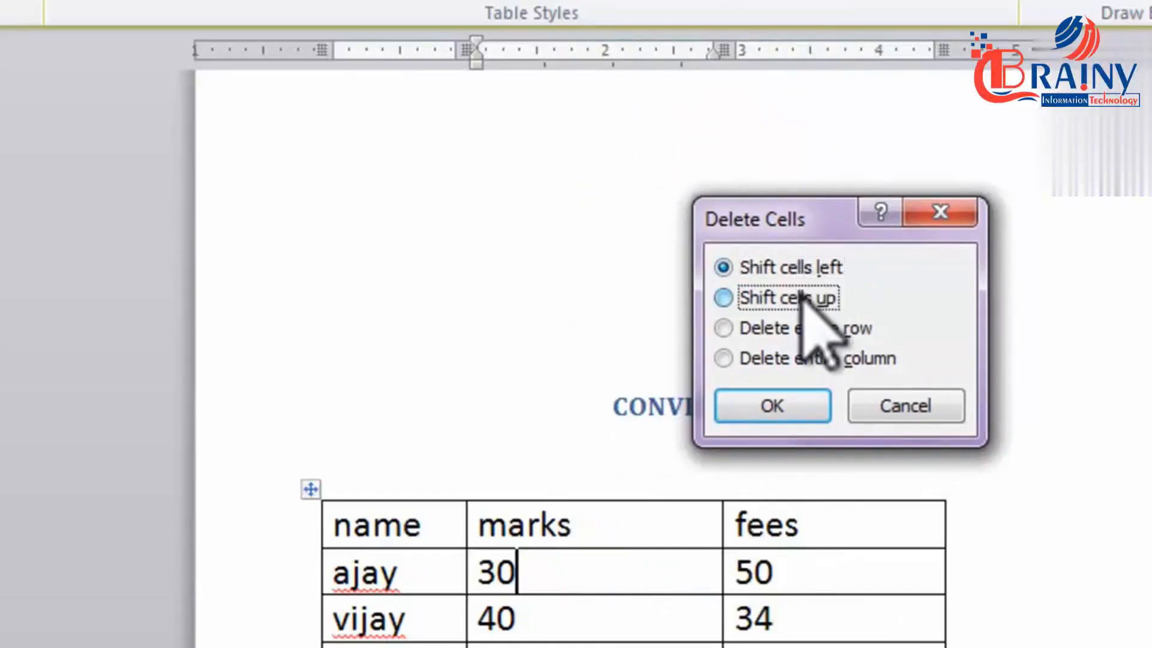
left_click(805, 404)
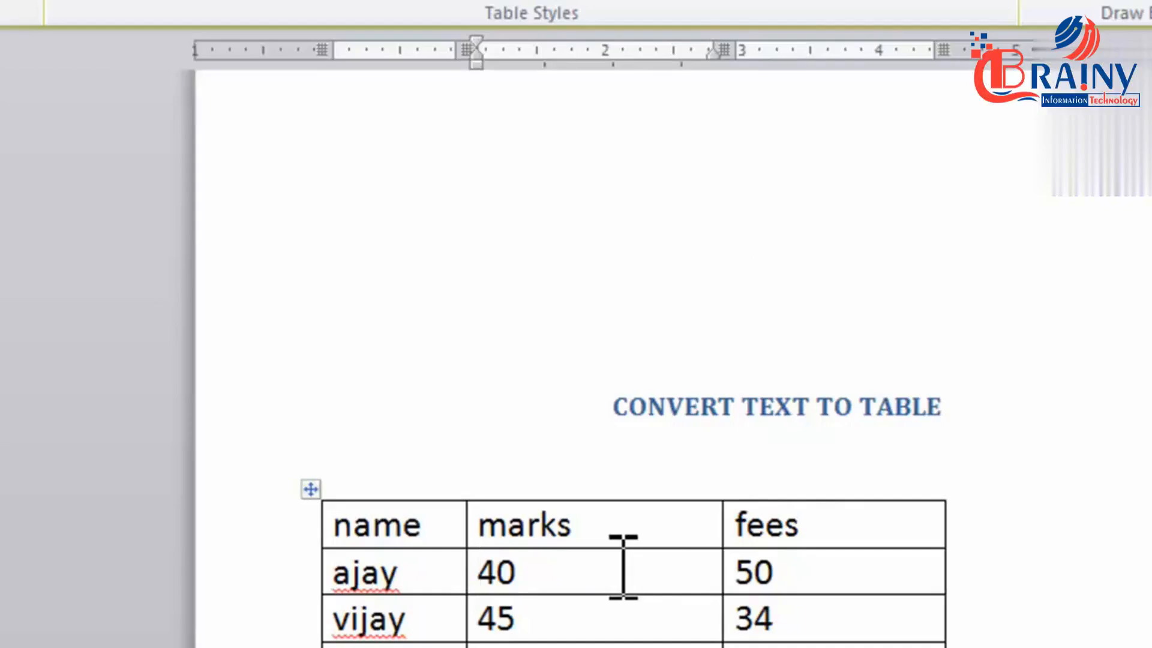
- Delete the marks cell containing 45 in the second data row, shifting the remaining cells left
left_click(571, 618)
left_click_drag(513, 618, 480, 618)
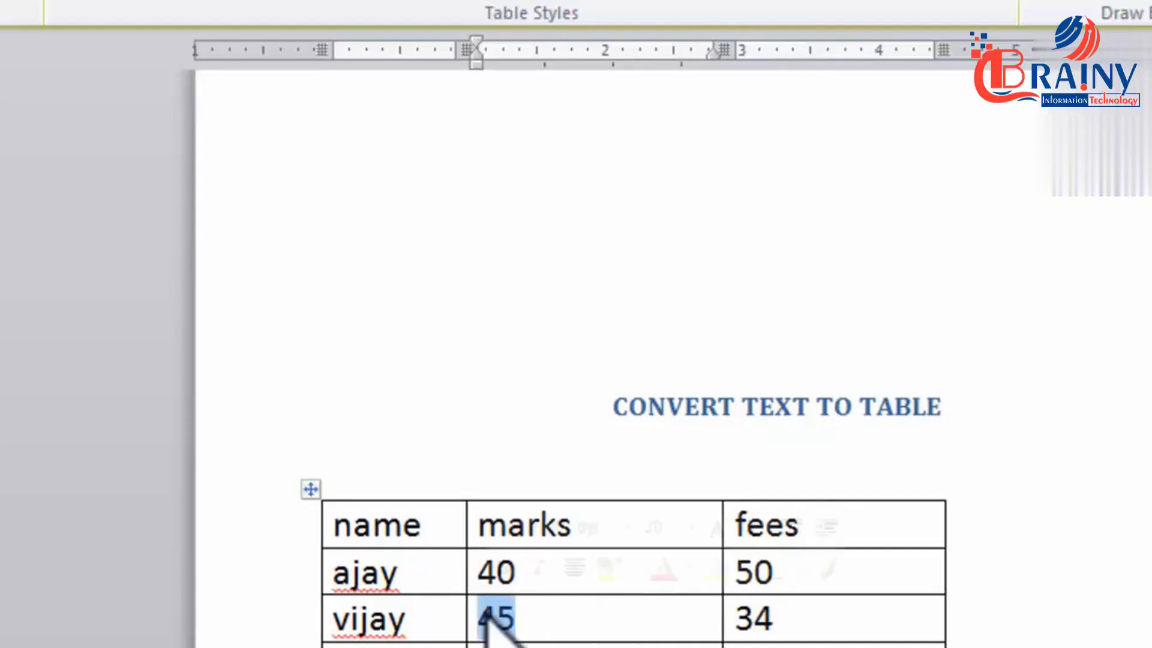
right_click(498, 621)
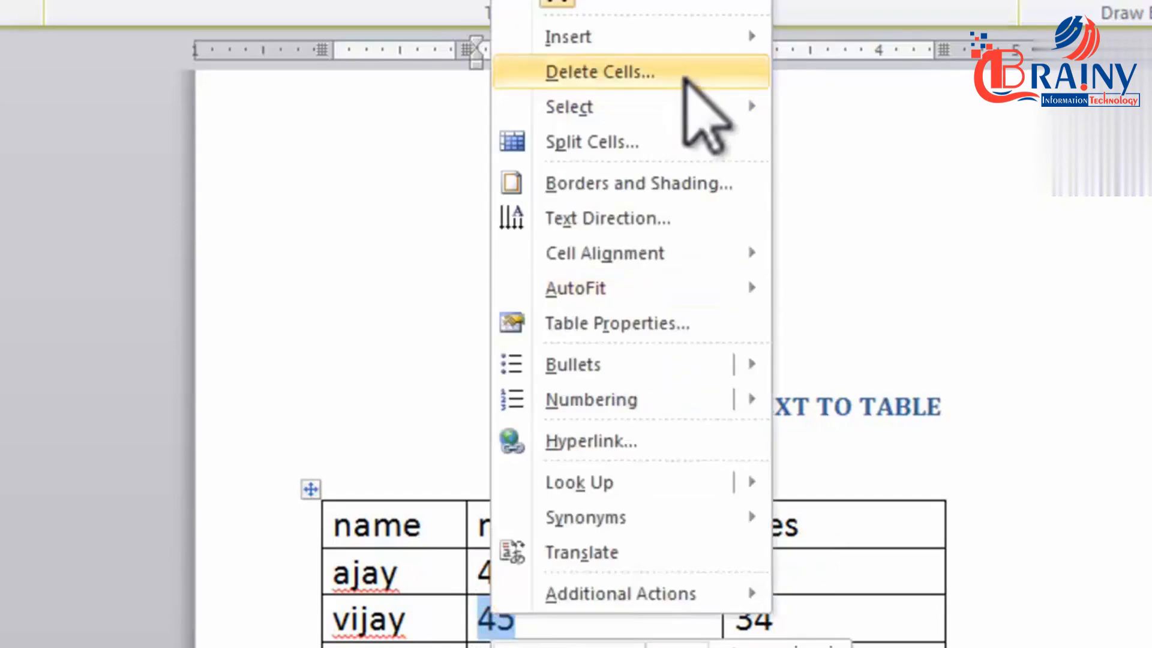
left_click(682, 73)
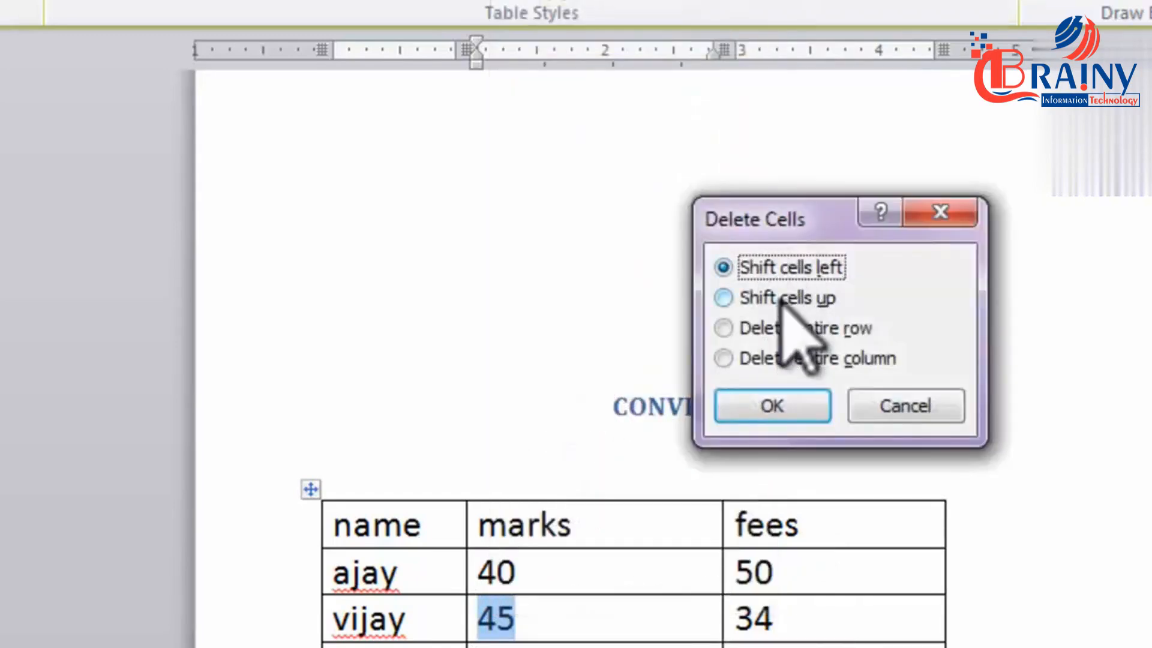
left_click(779, 403)
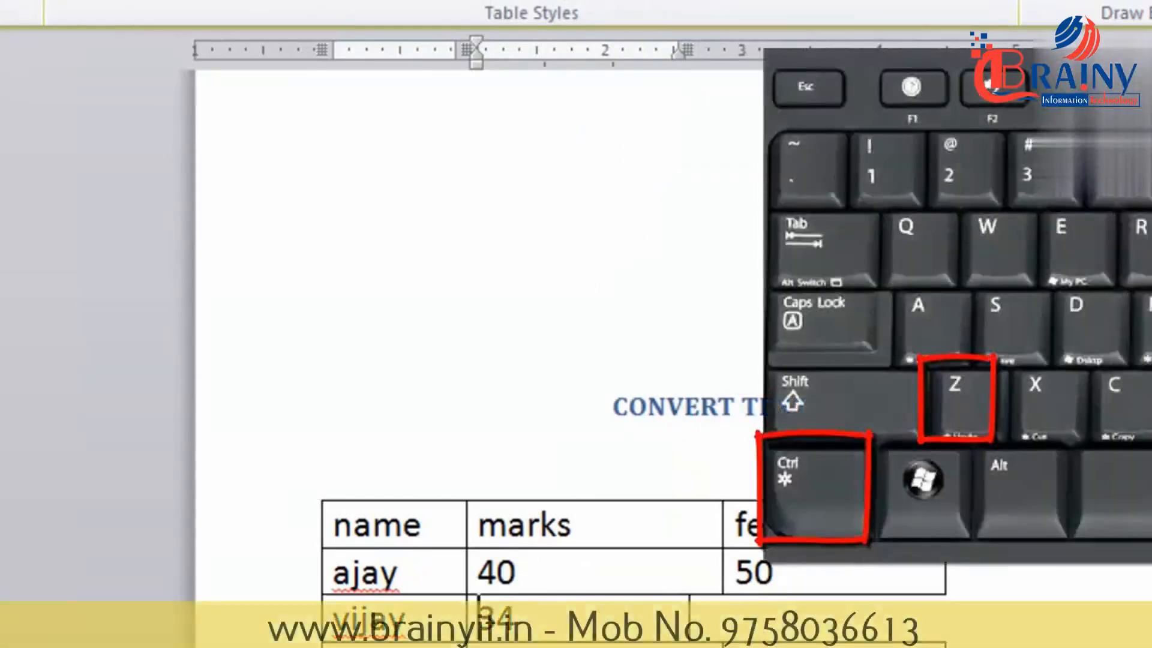
- Undo the recent table edits, including both cell deletions in the marks column
key("ctrl+z")
key("ctrl+z")
key("ctrl+z")
key("ctrl+z")
key("ctrl+z")
key("ctrl+z")
key("ctrl+z")
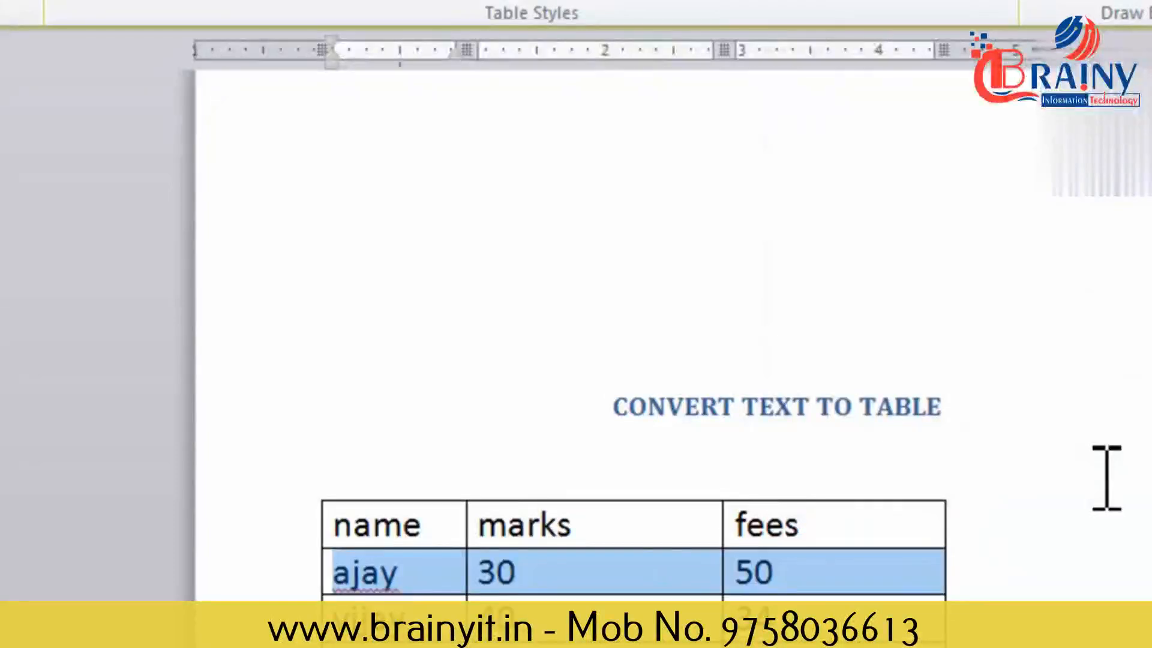
- Insert a new row above the header row containing name, marks and fees
left_click(658, 524)
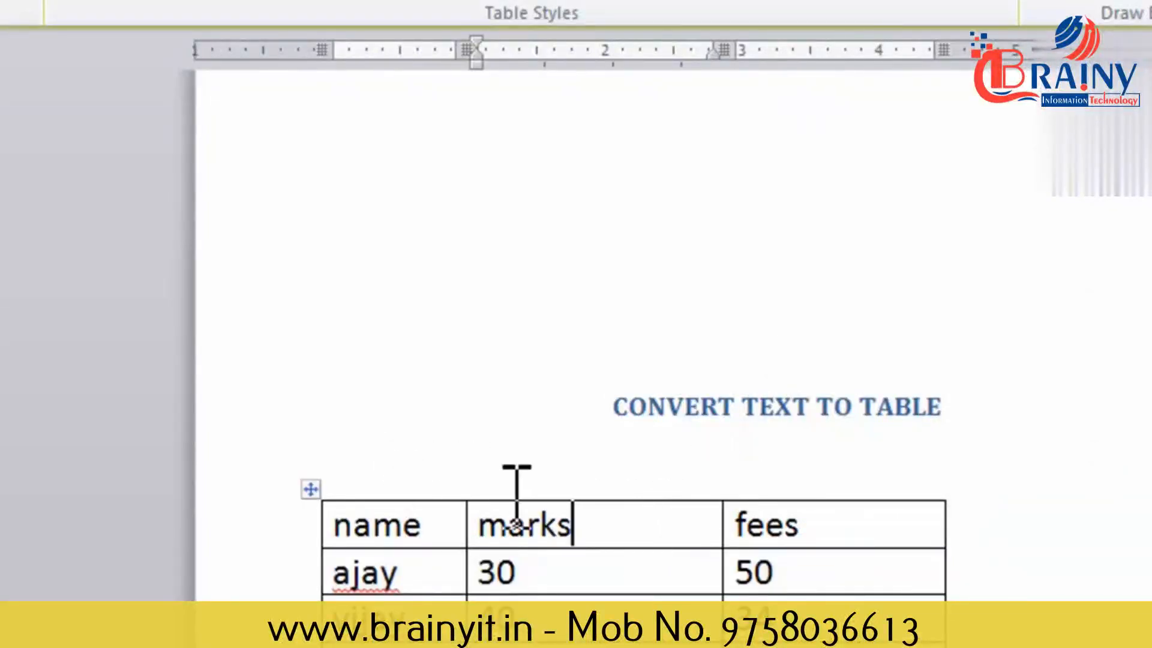
right_click(632, 528)
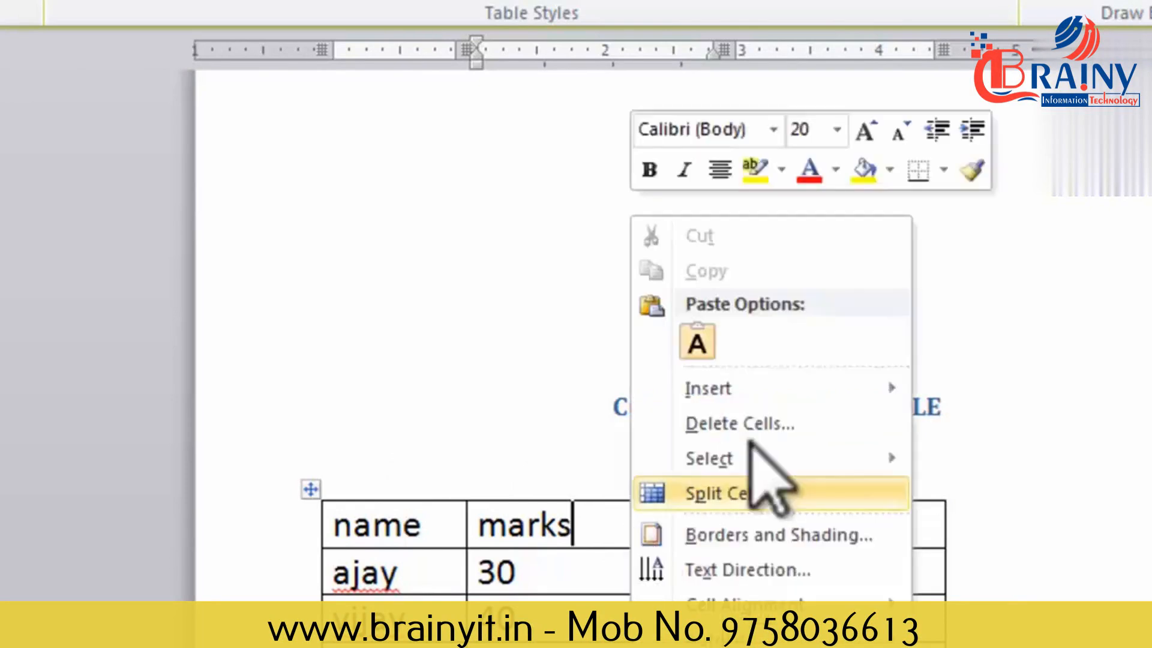
mouse_move(781, 388)
left_click(1020, 462)
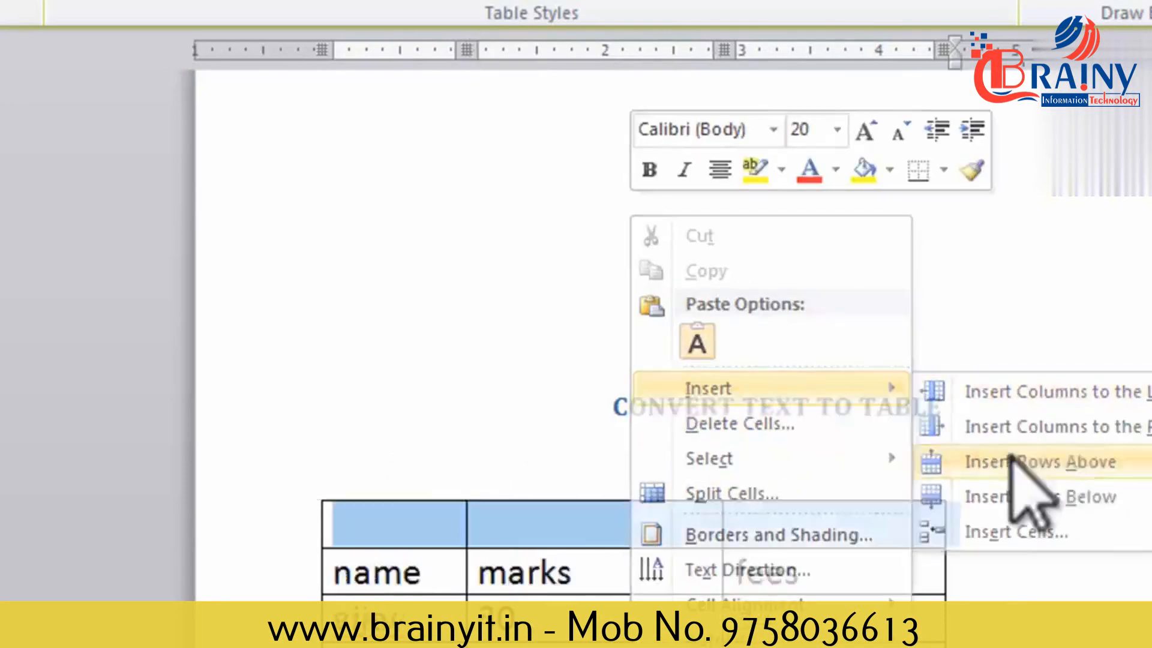
- Enter CLASS TENTH RESULT in the first cell of the empty top row and clear the text again
left_click(474, 528)
left_click(438, 527)
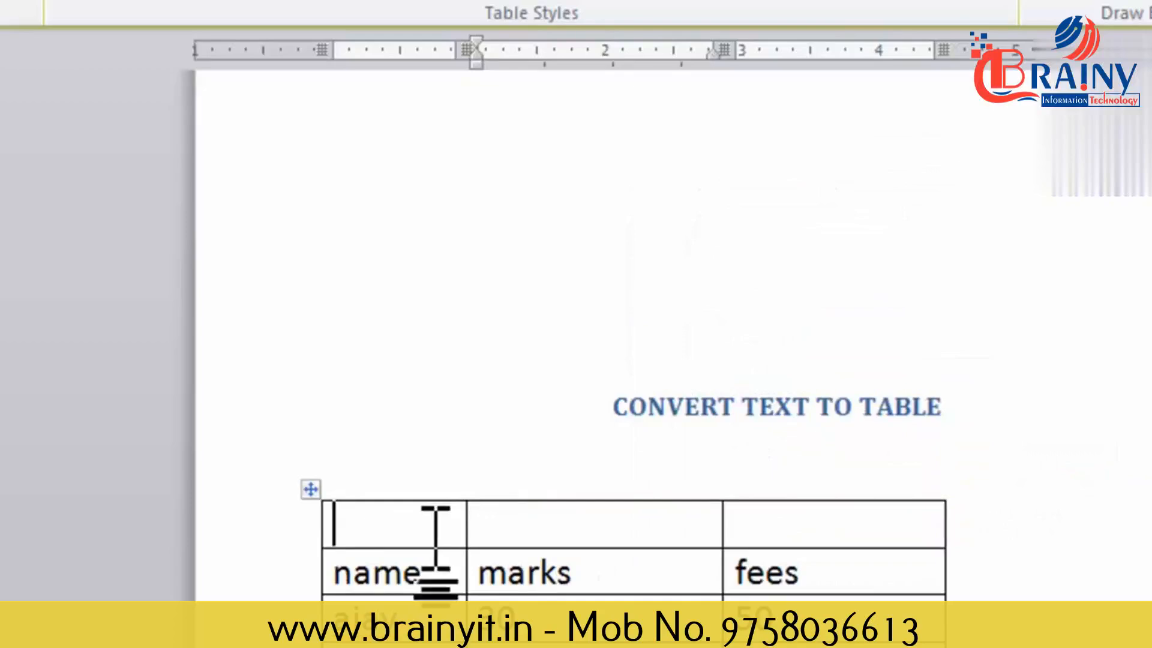
left_click_drag(458, 525, 786, 528)
left_click(438, 529)
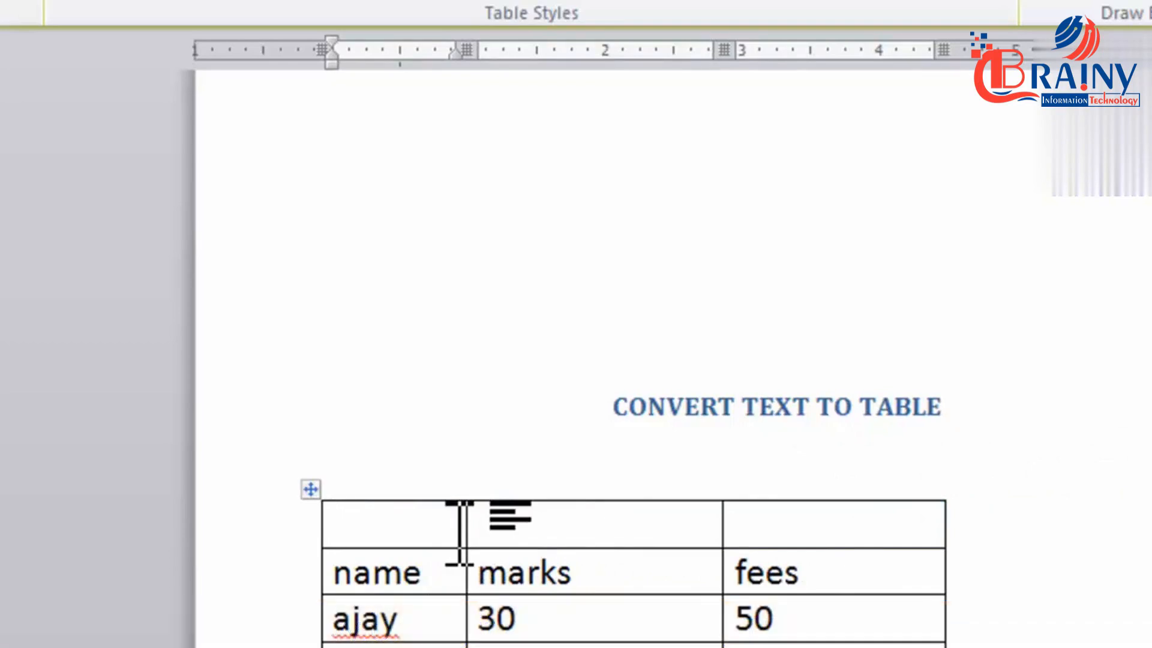
type("CLASS")
key("Return")
type("TEN")
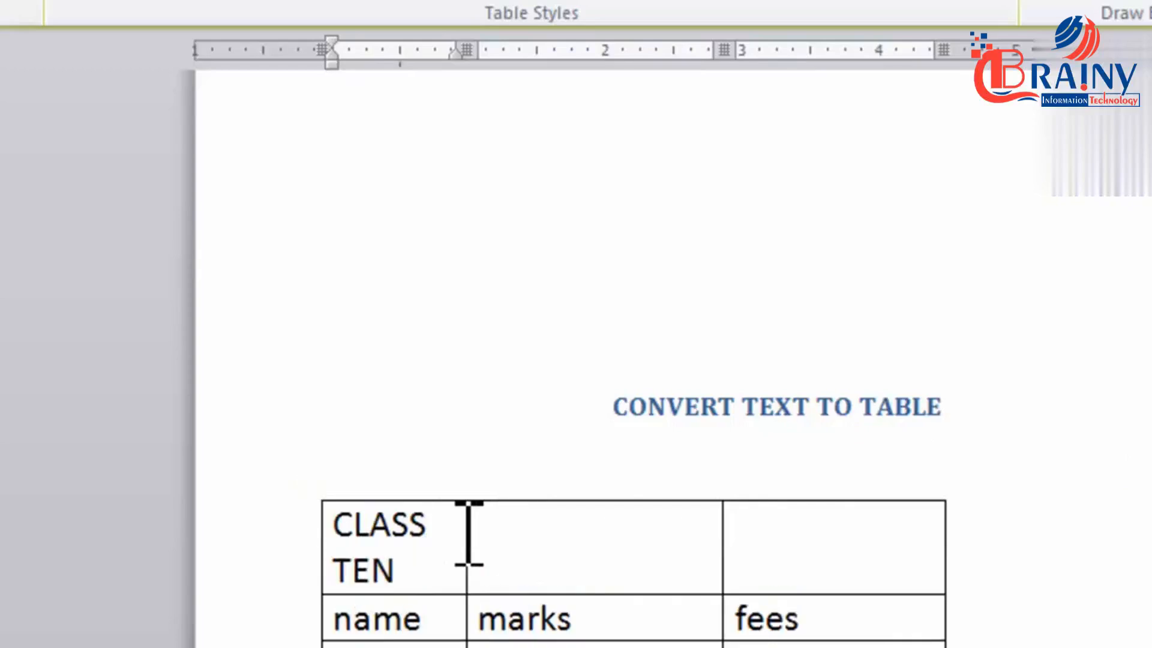
type("TH")
key("Return")
type("RESULT")
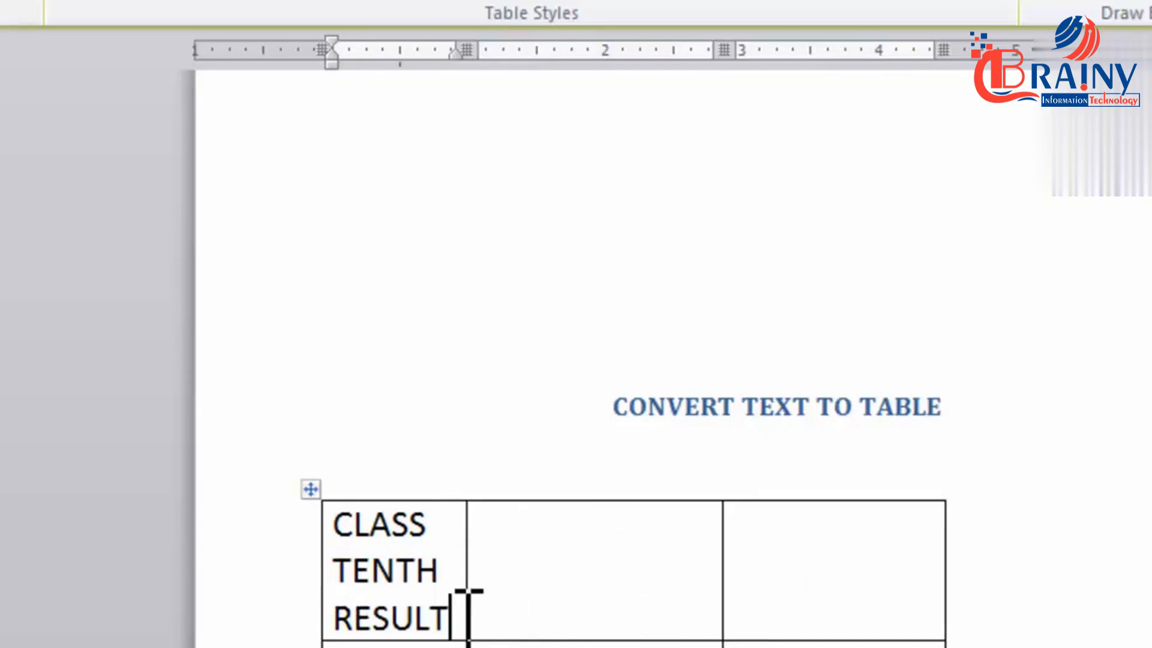
left_click_drag(461, 612, 290, 553)
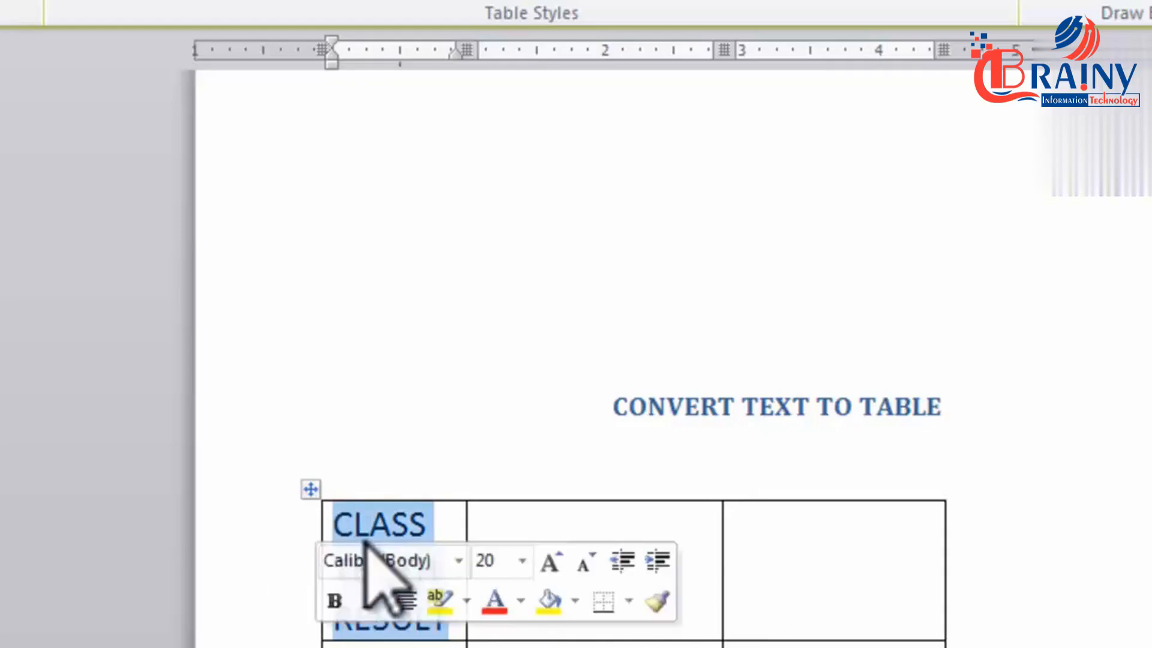
key("Delete")
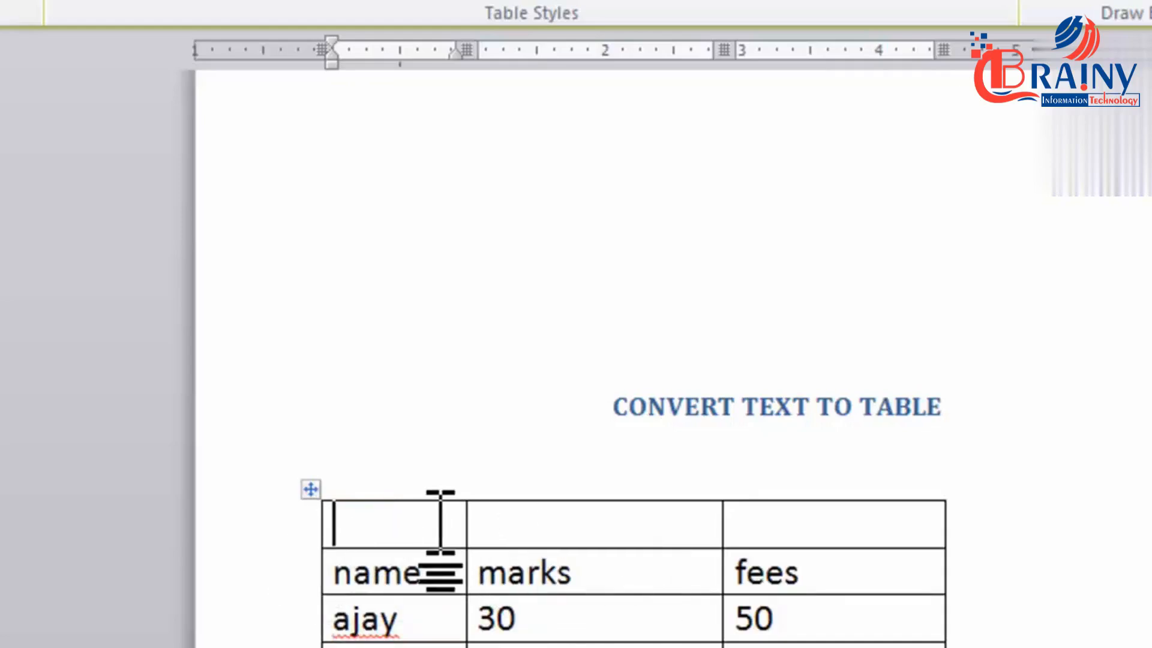
- Merge the three empty cells of the table's top row into a single cell
left_click_drag(437, 522, 798, 525)
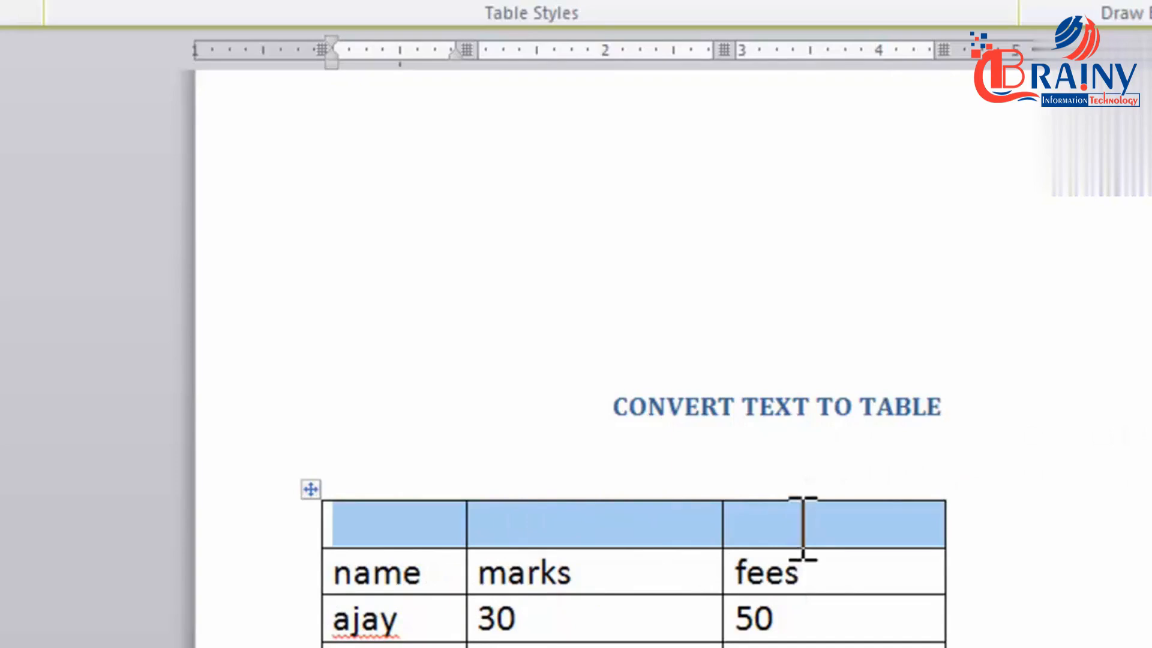
left_click(399, 522)
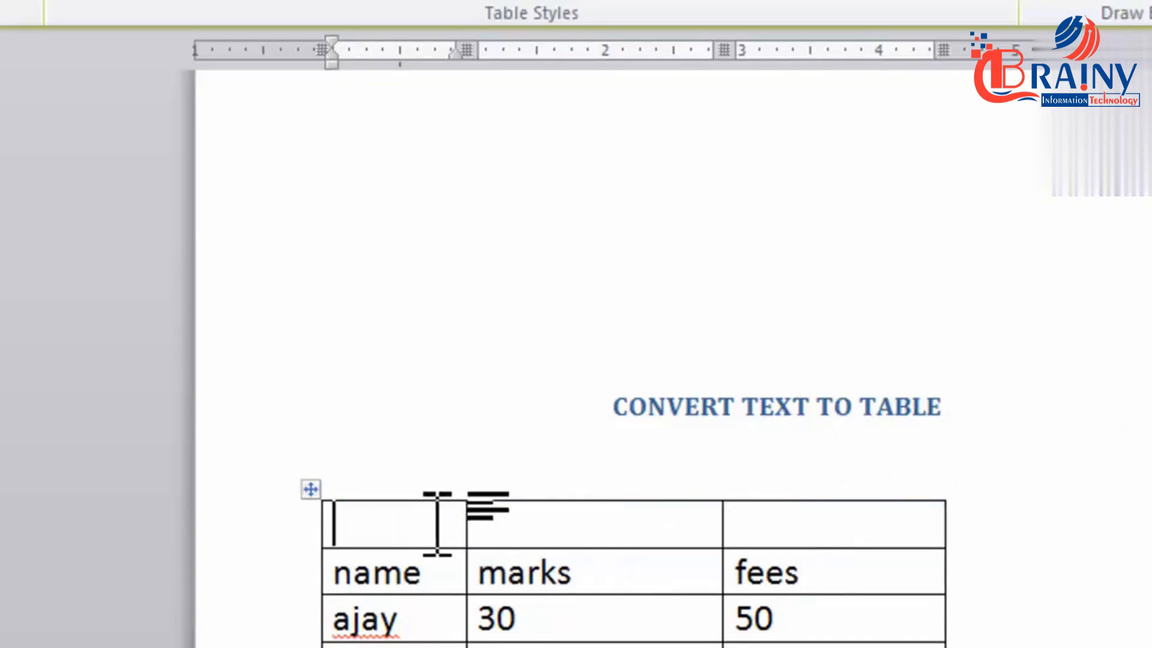
left_click(549, 519)
left_click(802, 538)
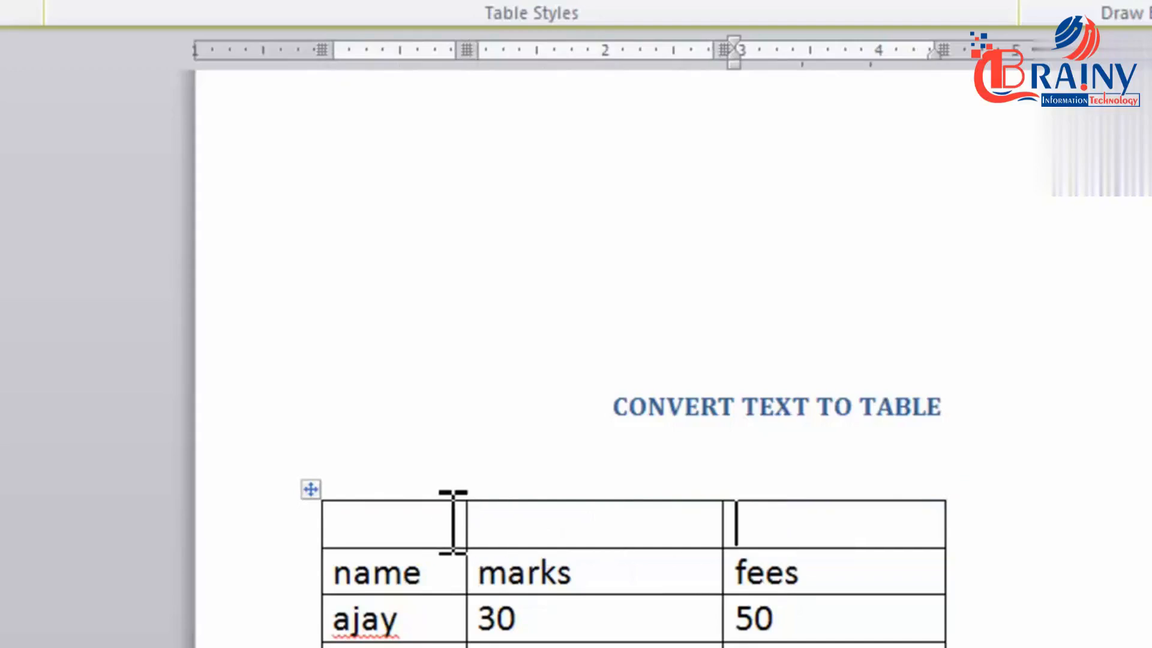
left_click_drag(432, 522, 545, 522)
left_click_drag(722, 555, 774, 525)
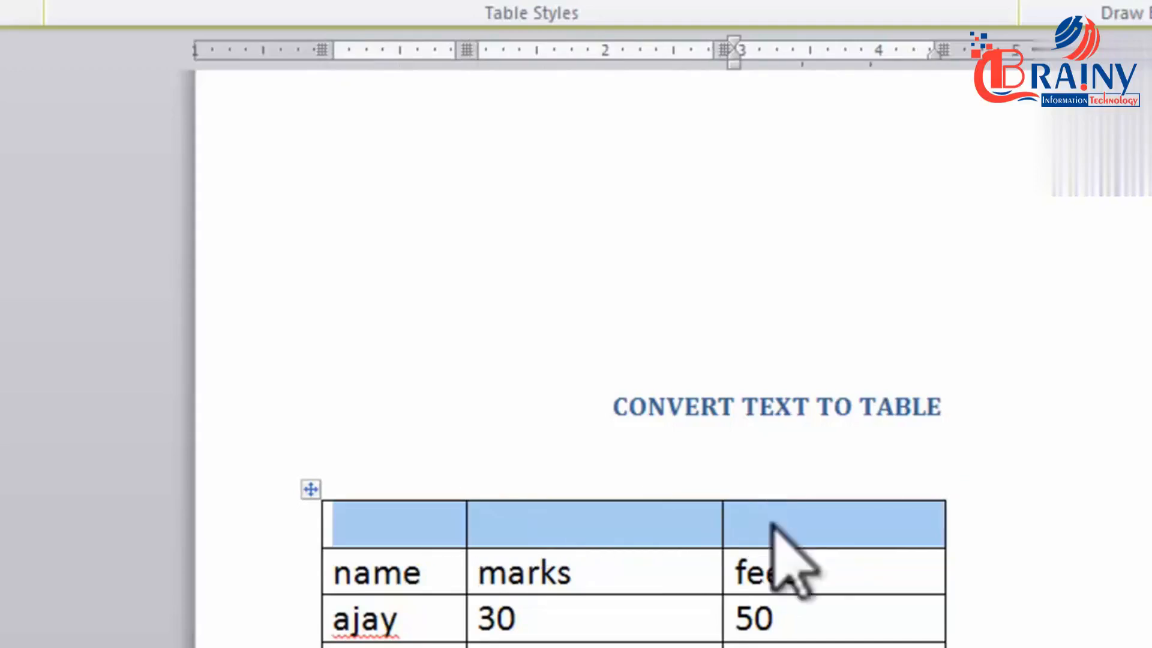
right_click(660, 524)
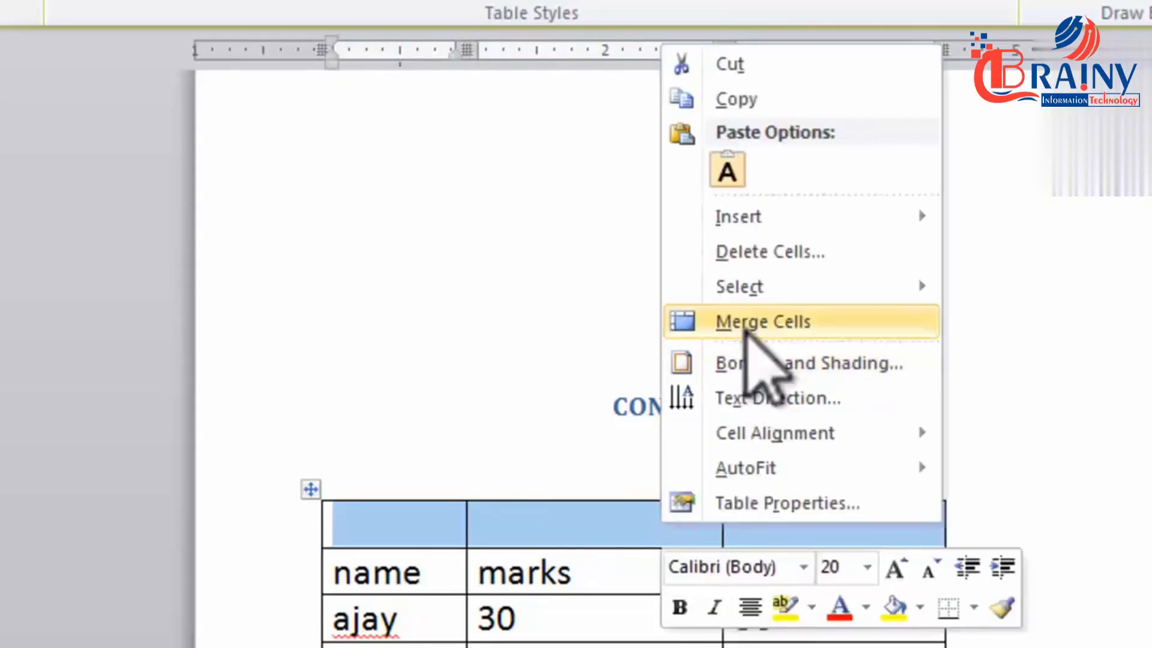
left_click(746, 324)
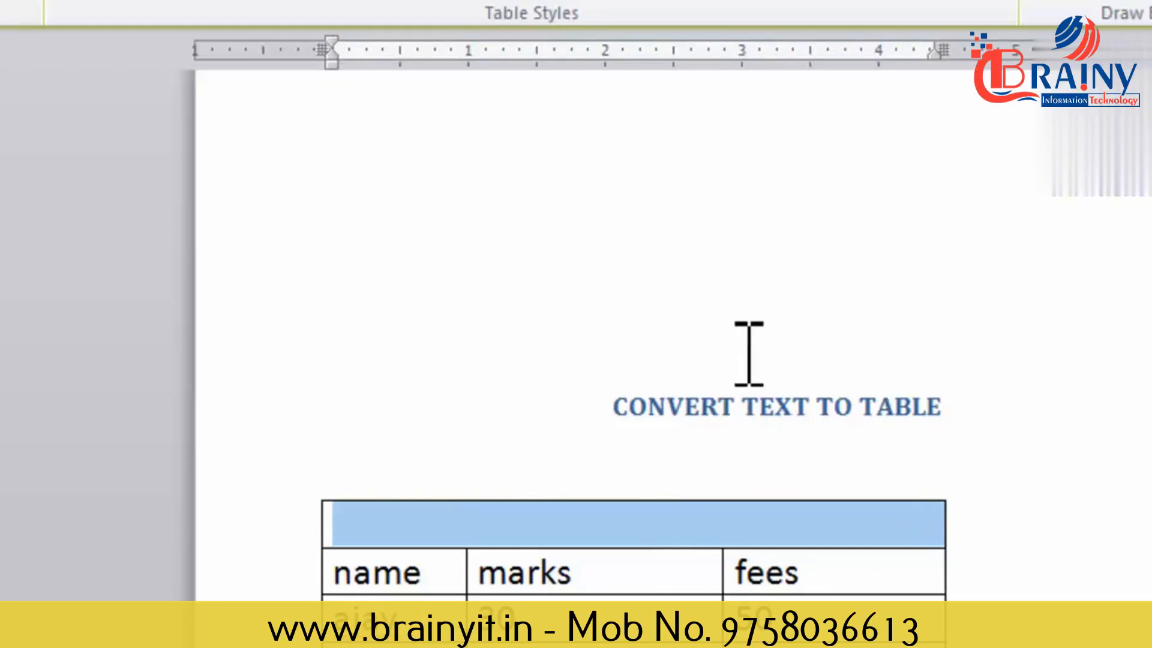
- Enter CLASS TENTH RESULT centered in the merged top row and clear the text again
left_click(747, 381)
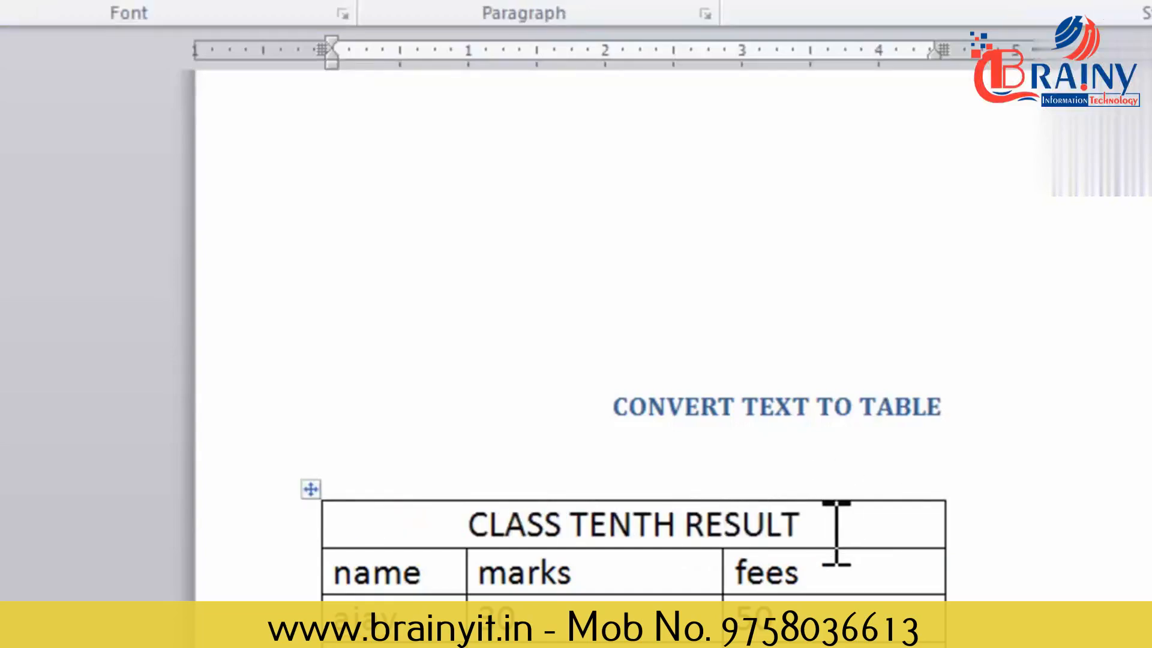
left_click_drag(826, 528, 477, 531)
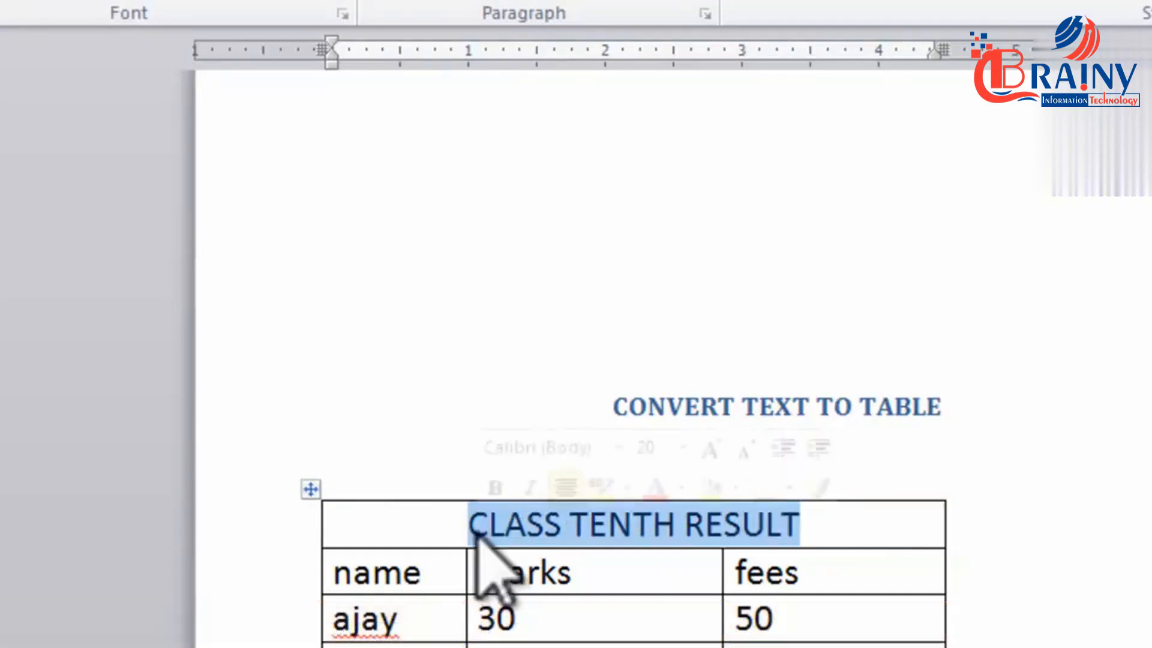
key("Delete")
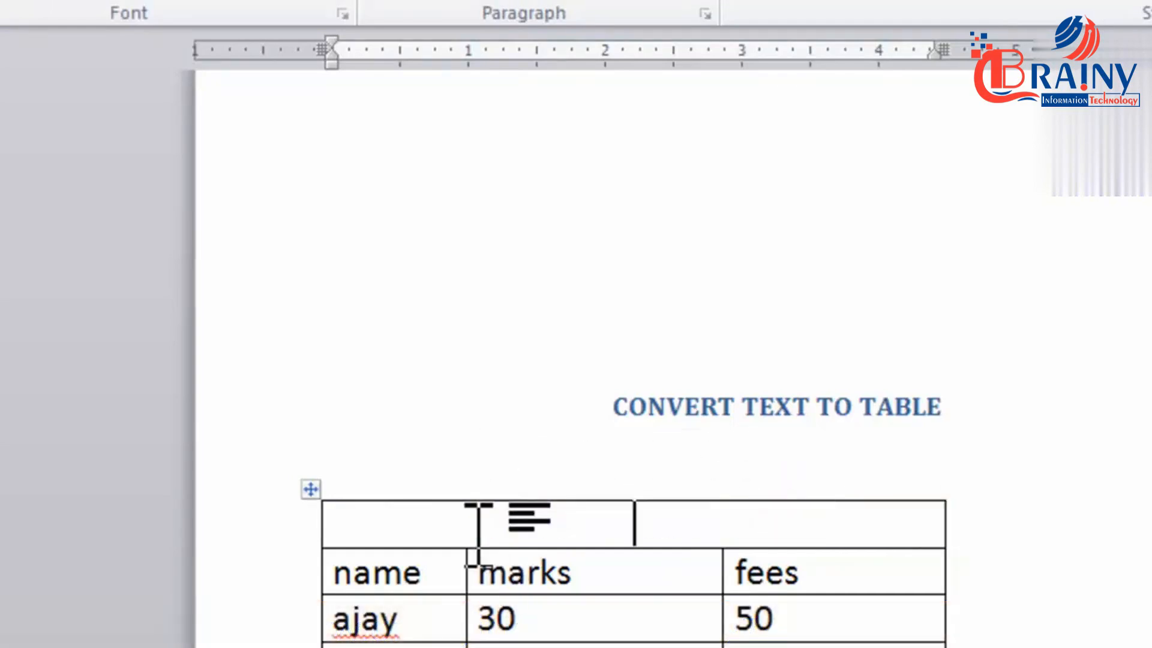
- Split the merged top cell into 3 columns and 1 row
right_click(700, 530)
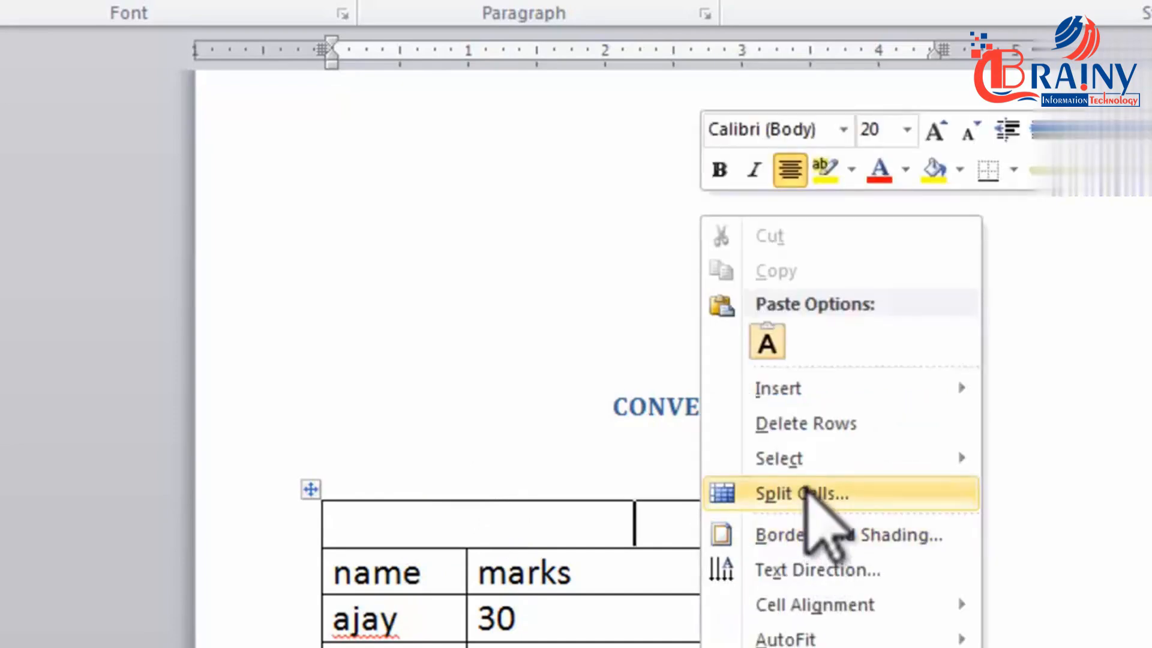
left_click(807, 493)
left_click_drag(745, 282, 711, 141)
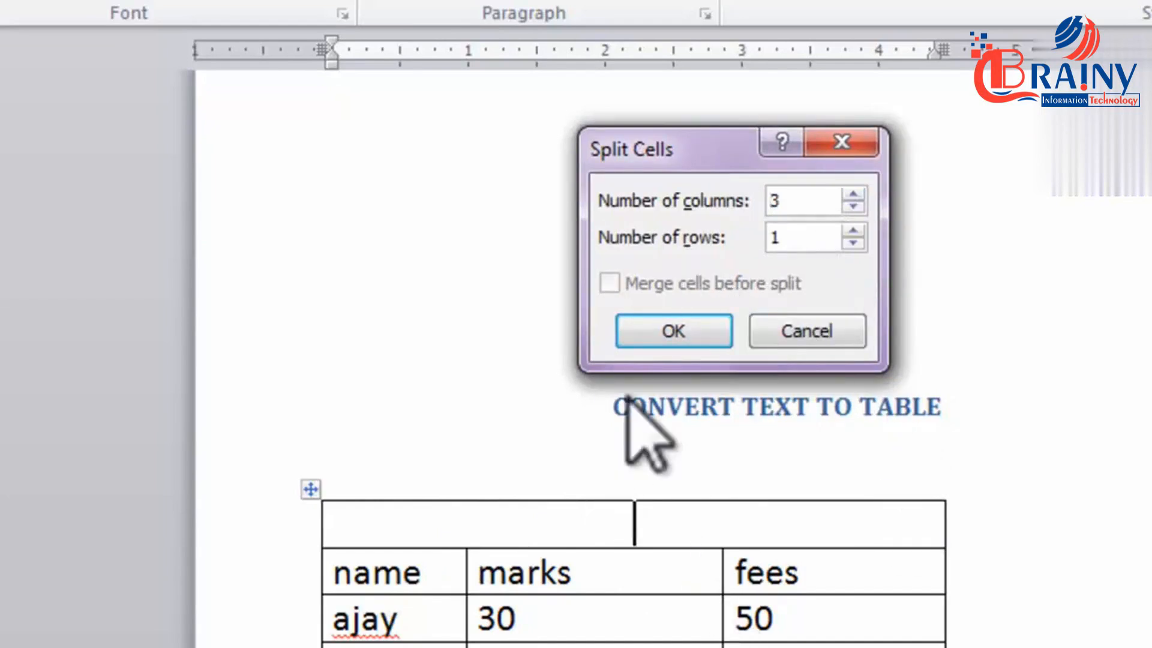
left_click(671, 336)
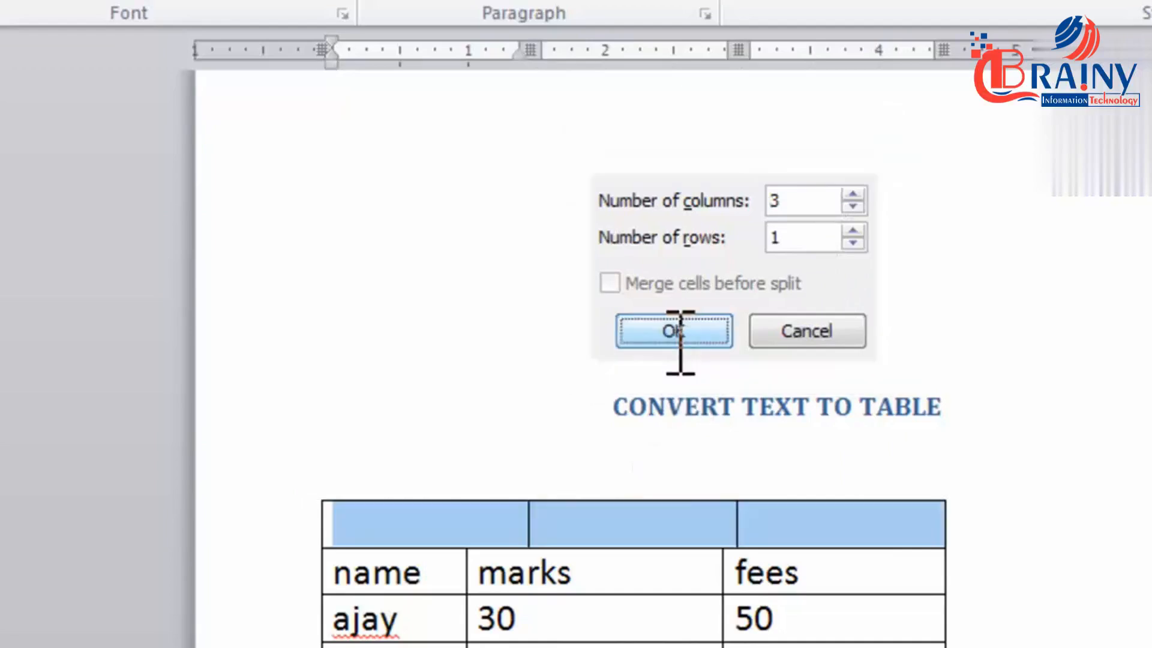
- Align both inner borders of the split top row with the name, marks and fees column borders below
left_click(596, 537)
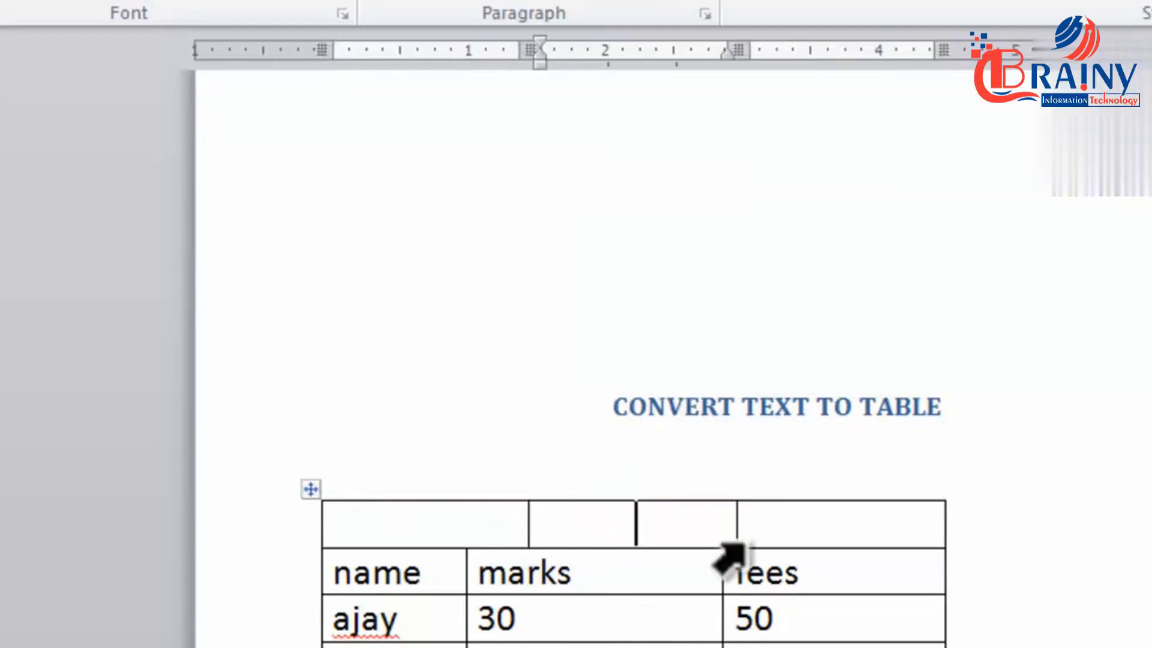
left_click_drag(528, 528, 467, 528)
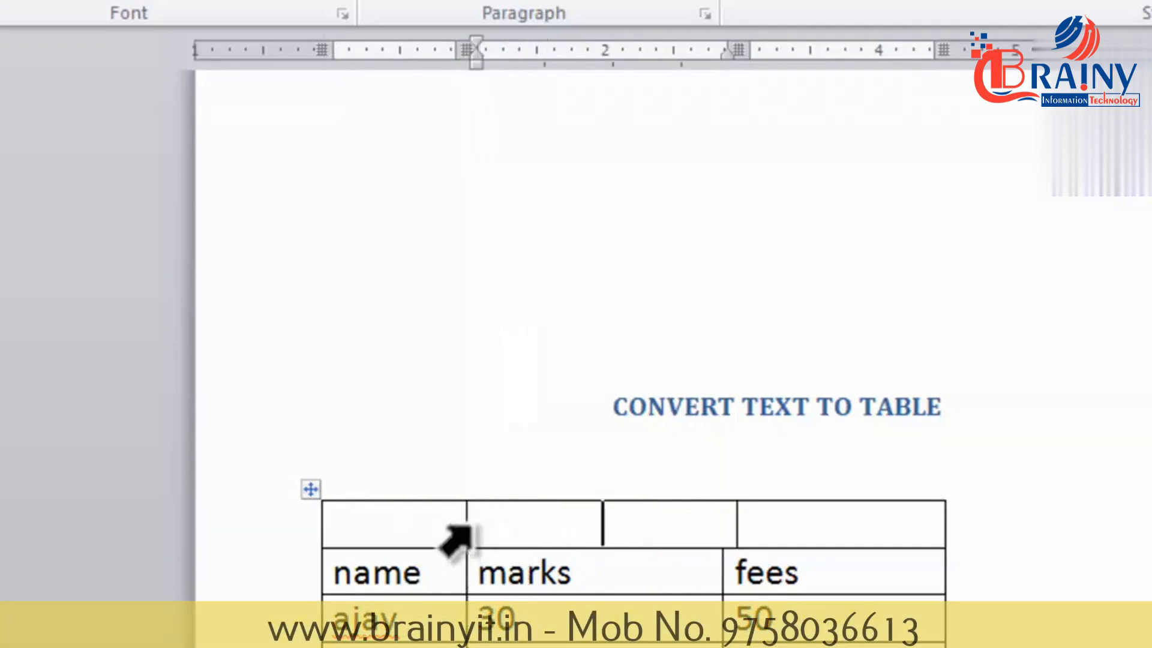
left_click(741, 525)
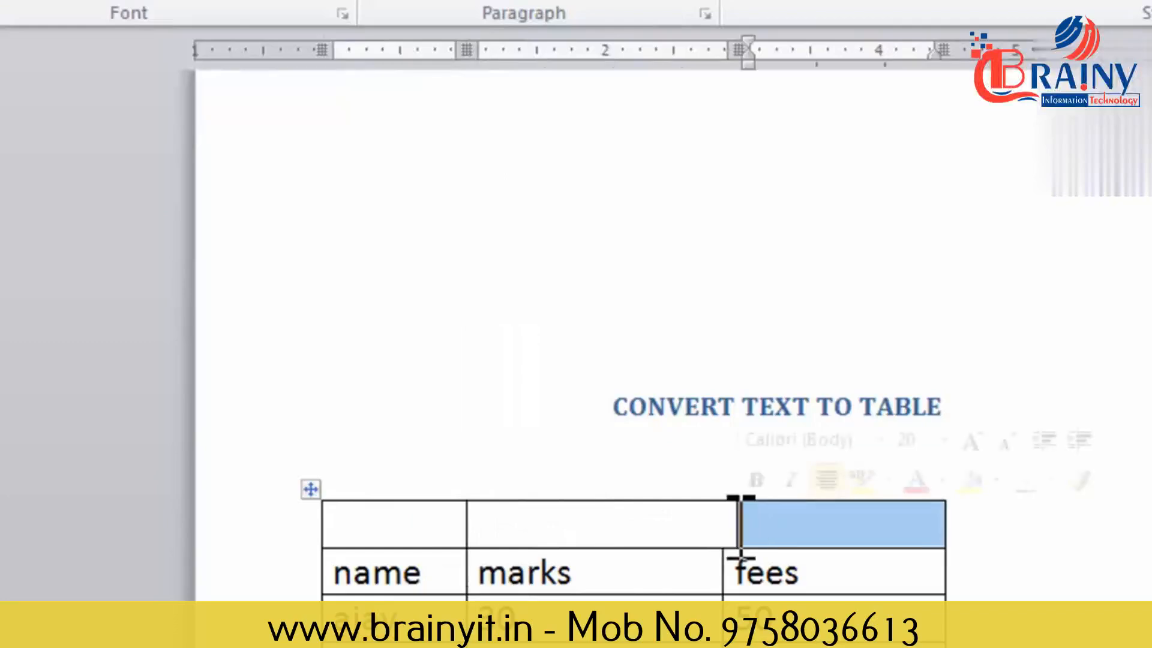
left_click_drag(740, 525, 723, 525)
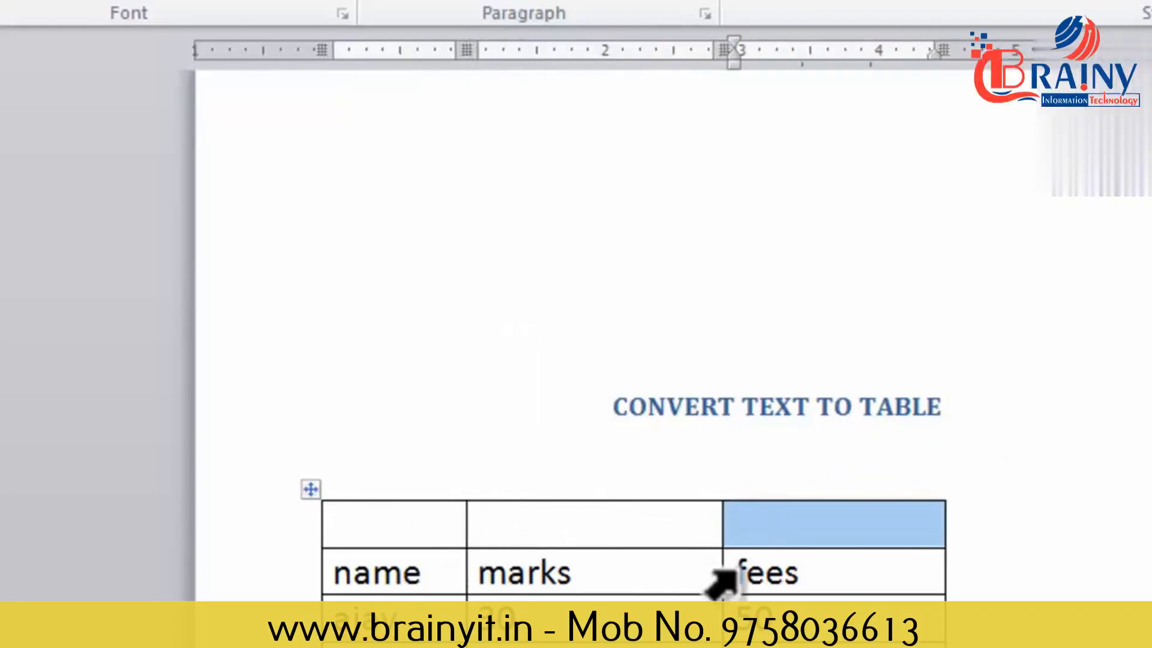
left_click(615, 535)
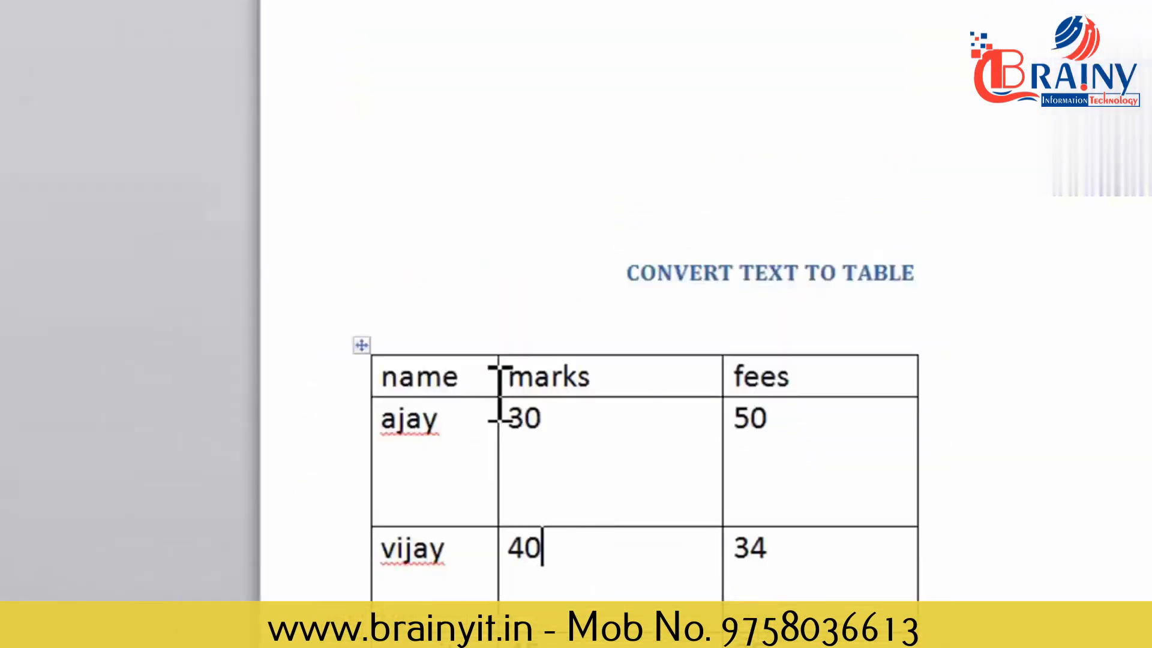
- Widen the name column by moving its border with the marks column, making the marks column narrower
left_click_drag(497, 378, 566, 378)
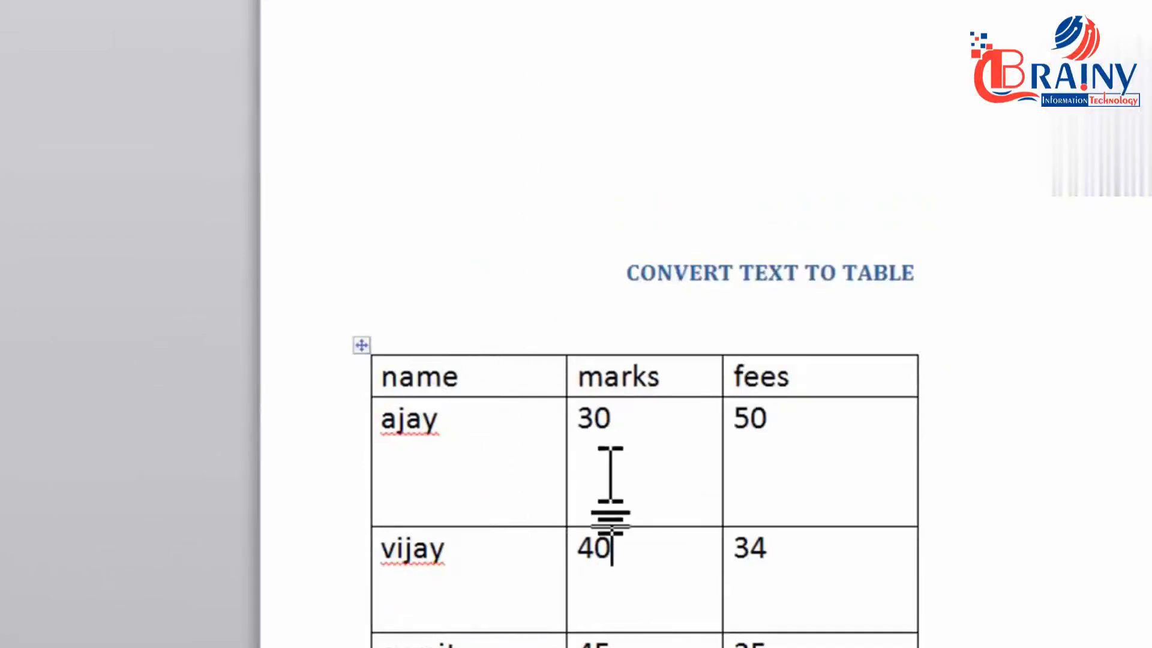
scroll(675, 564, "down", 1)
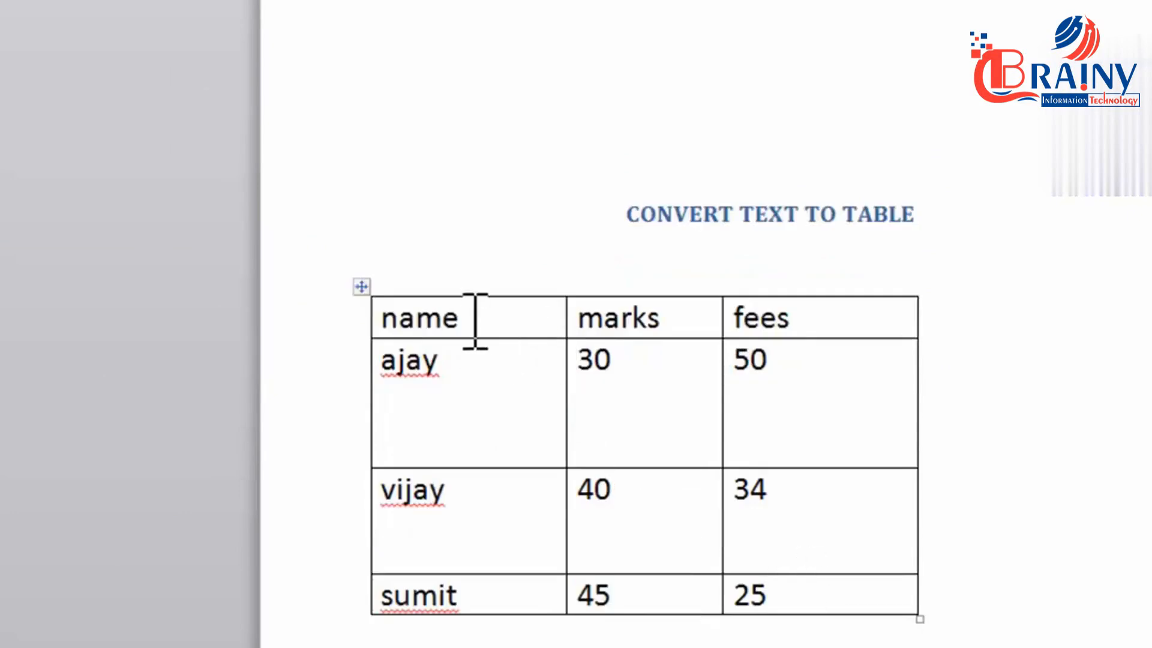
- Distribute all rows and all columns of the name, marks and fees table evenly
left_click_drag(390, 329, 857, 617)
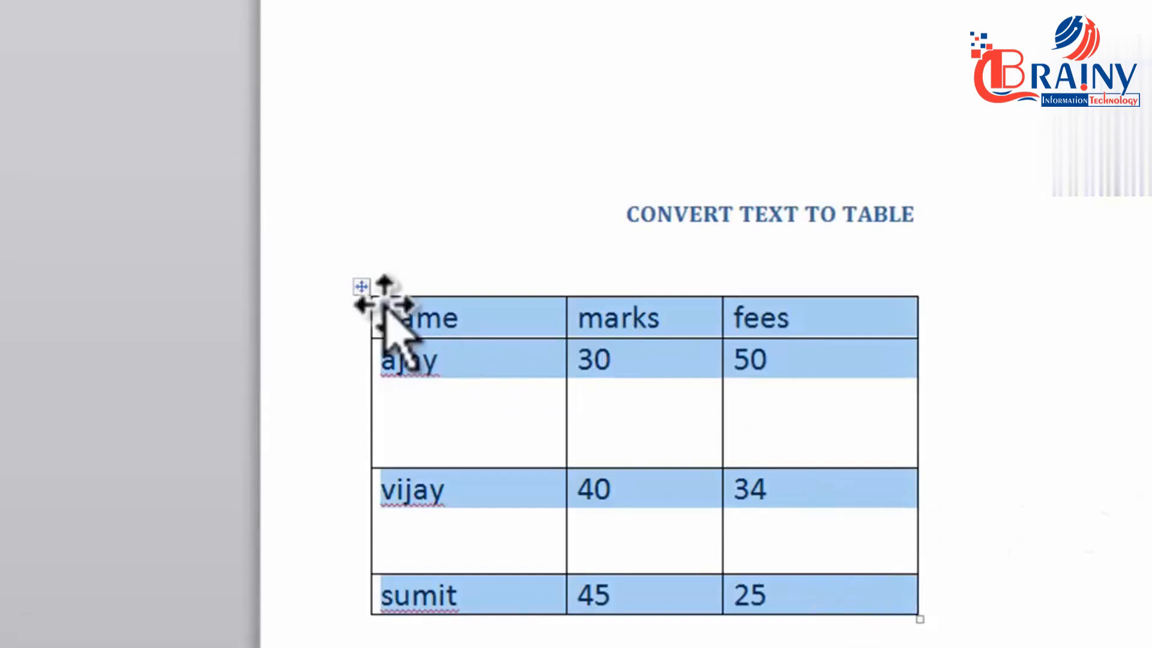
right_click(547, 360)
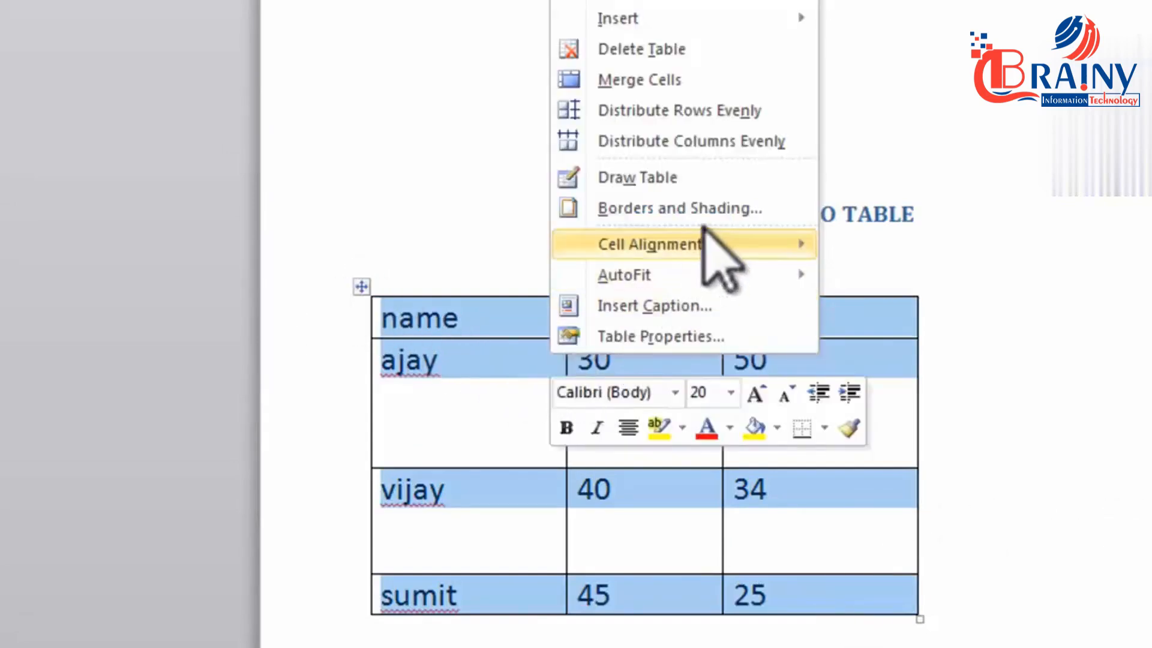
mouse_move(763, 264)
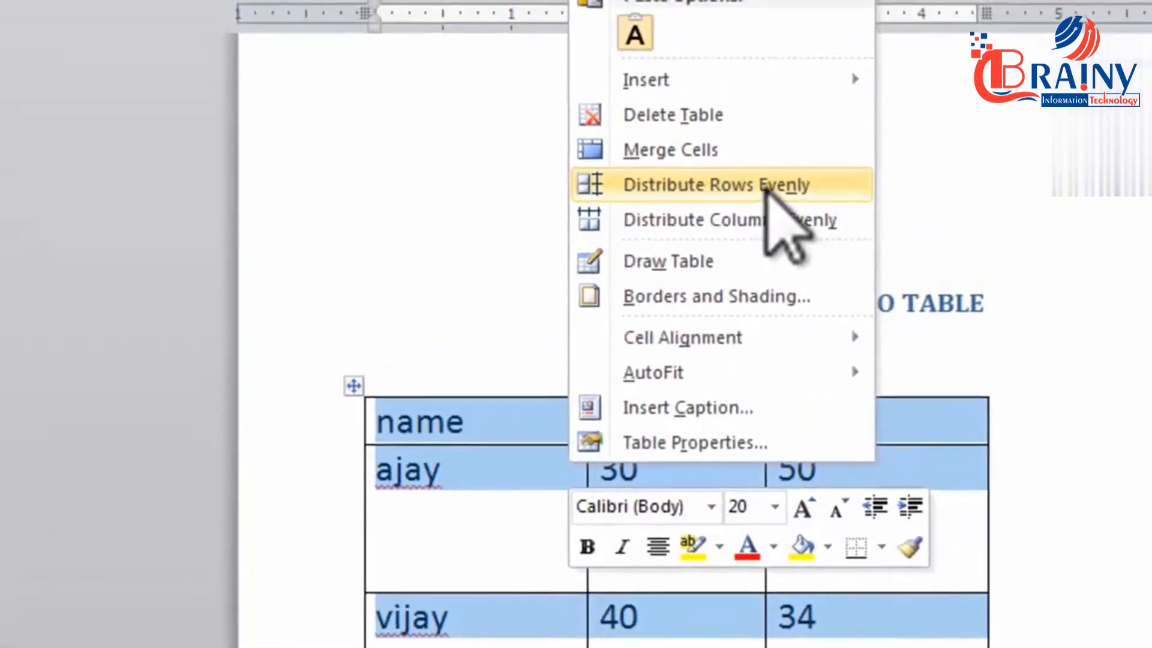
left_click(766, 188)
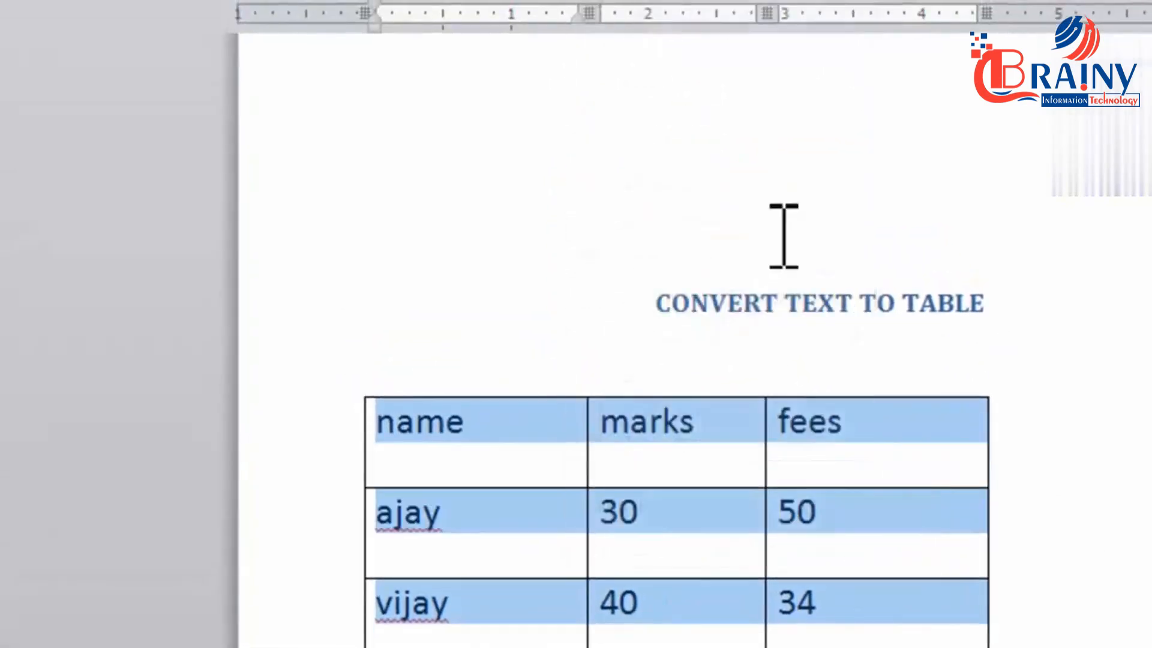
right_click(696, 501)
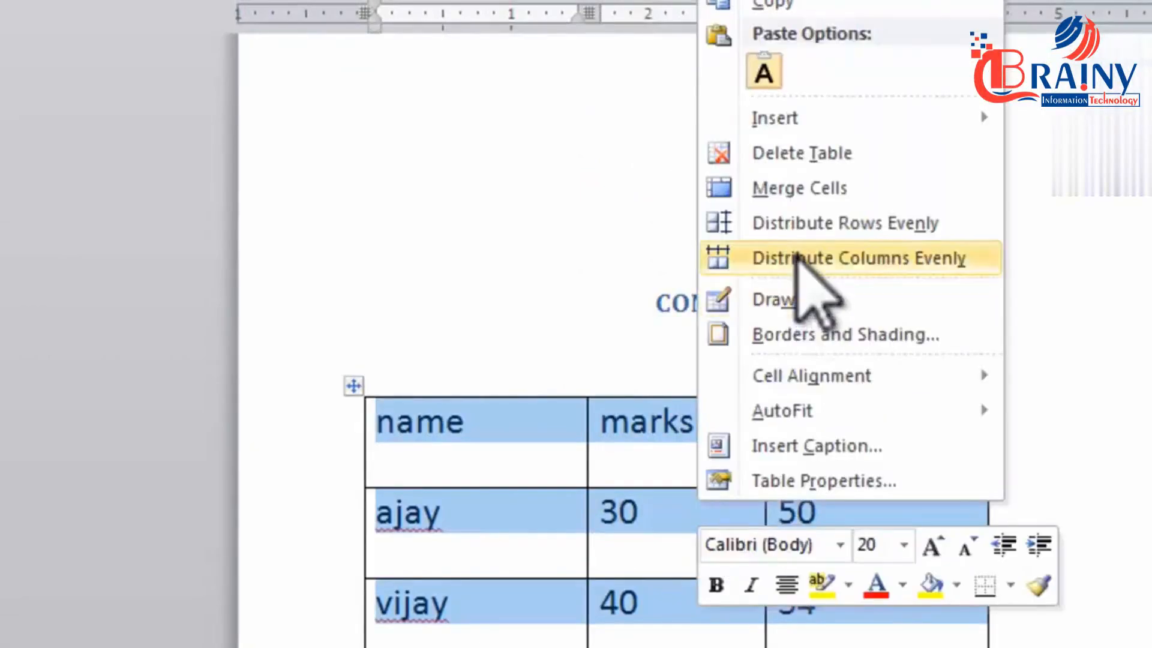
left_click(800, 258)
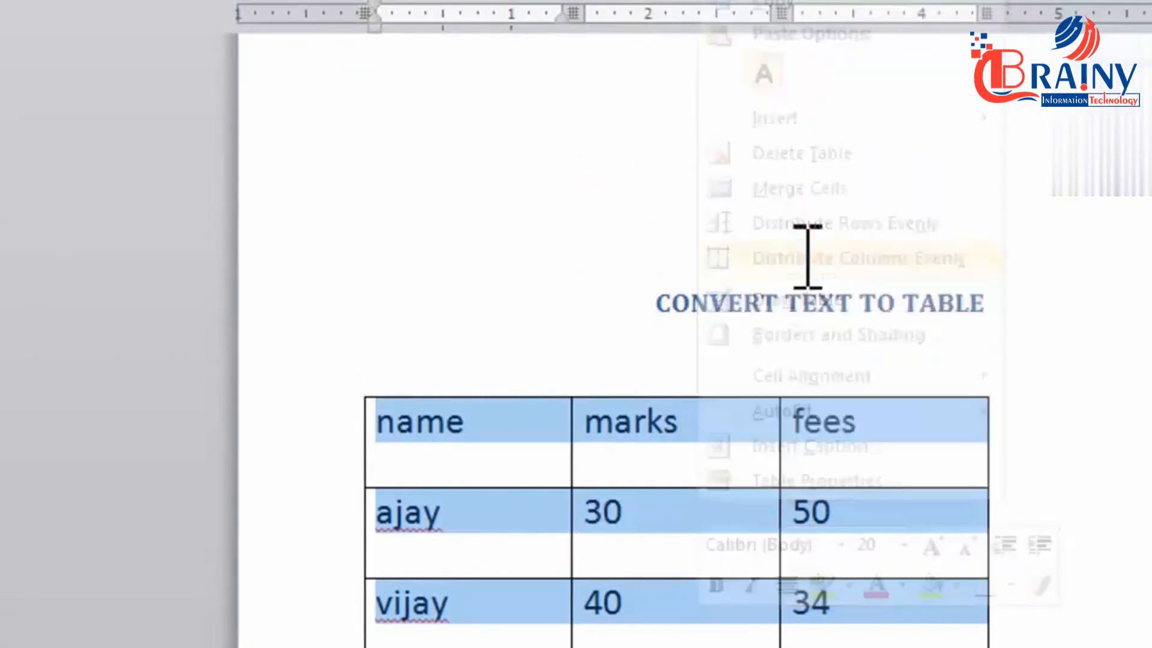
- Center the text horizontally and vertically in every cell of the table
right_click(707, 510)
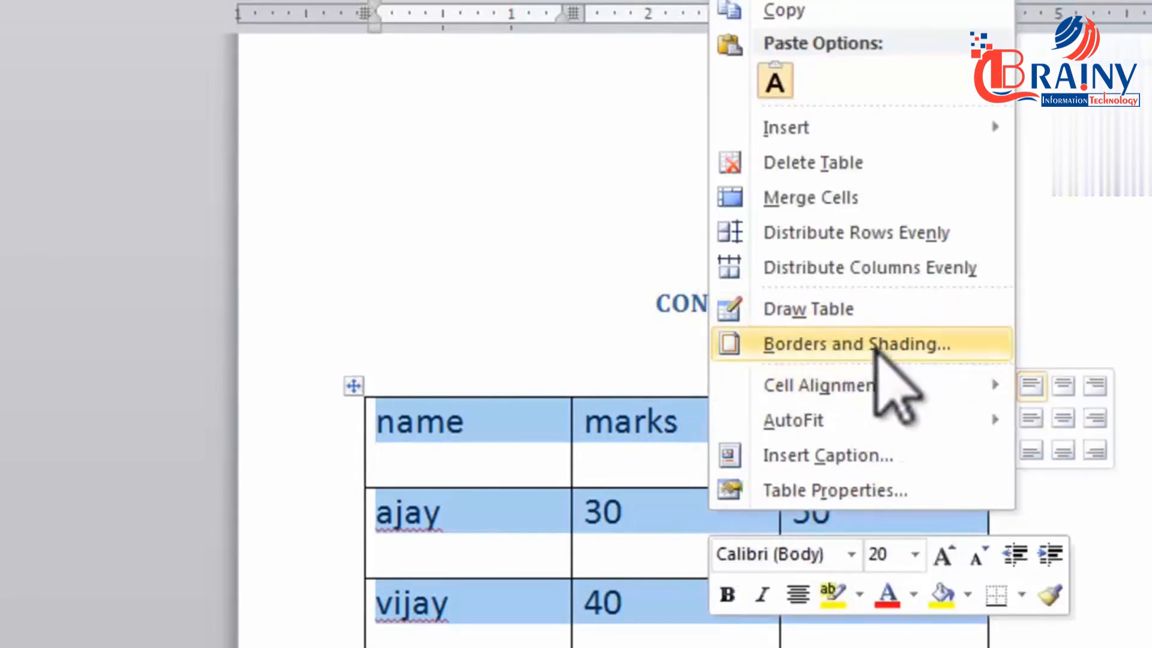
left_click(1062, 387)
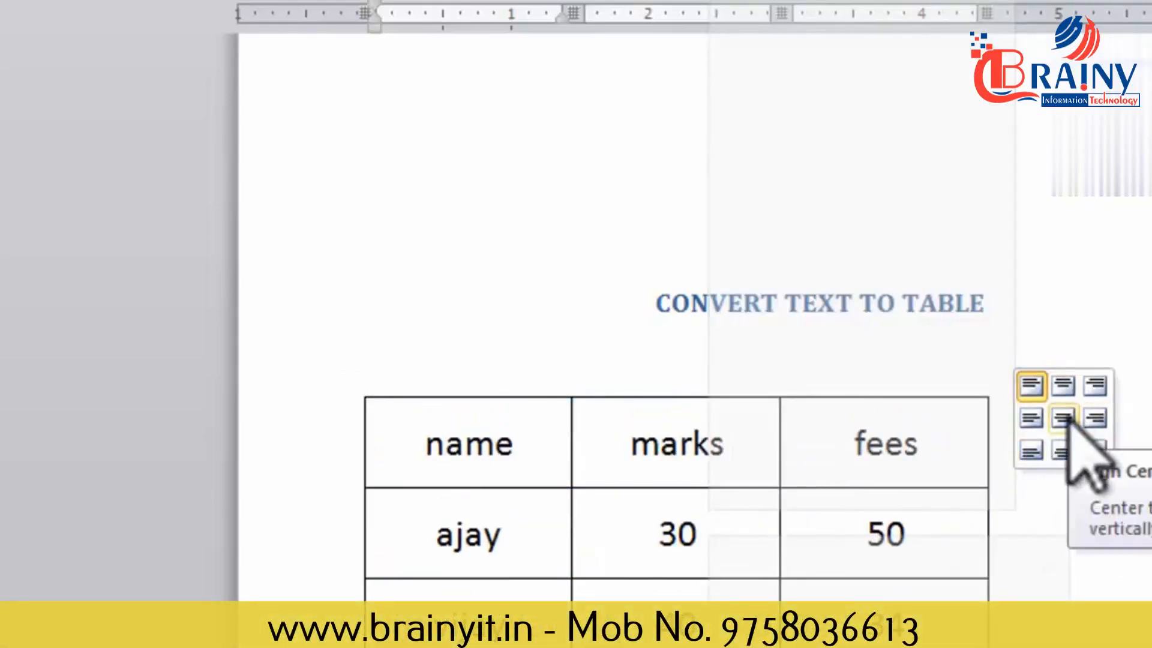
left_click(1066, 418)
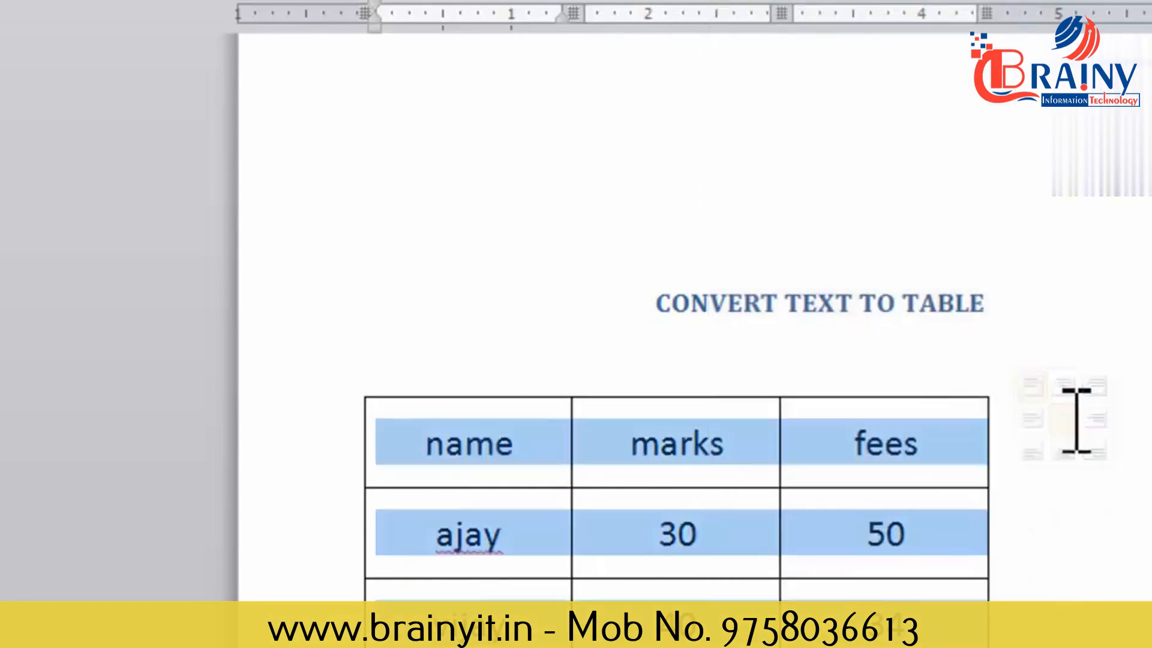
- Try to fit the selected table's column widths with AutoFit to Contents
right_click(898, 534)
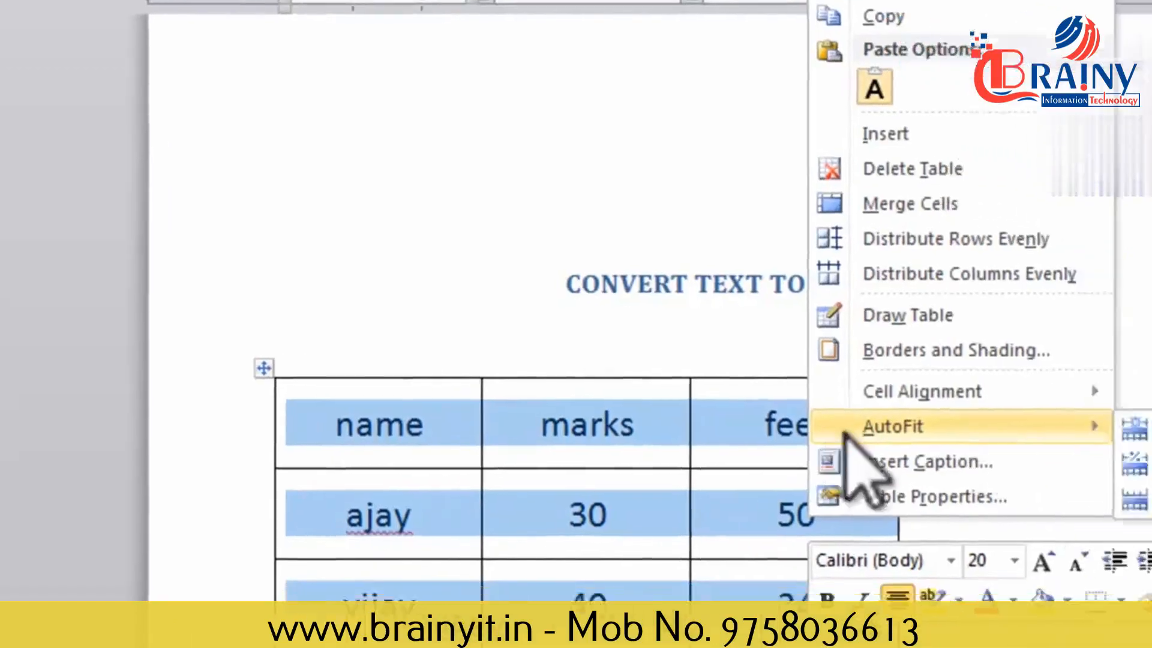
mouse_move(960, 447)
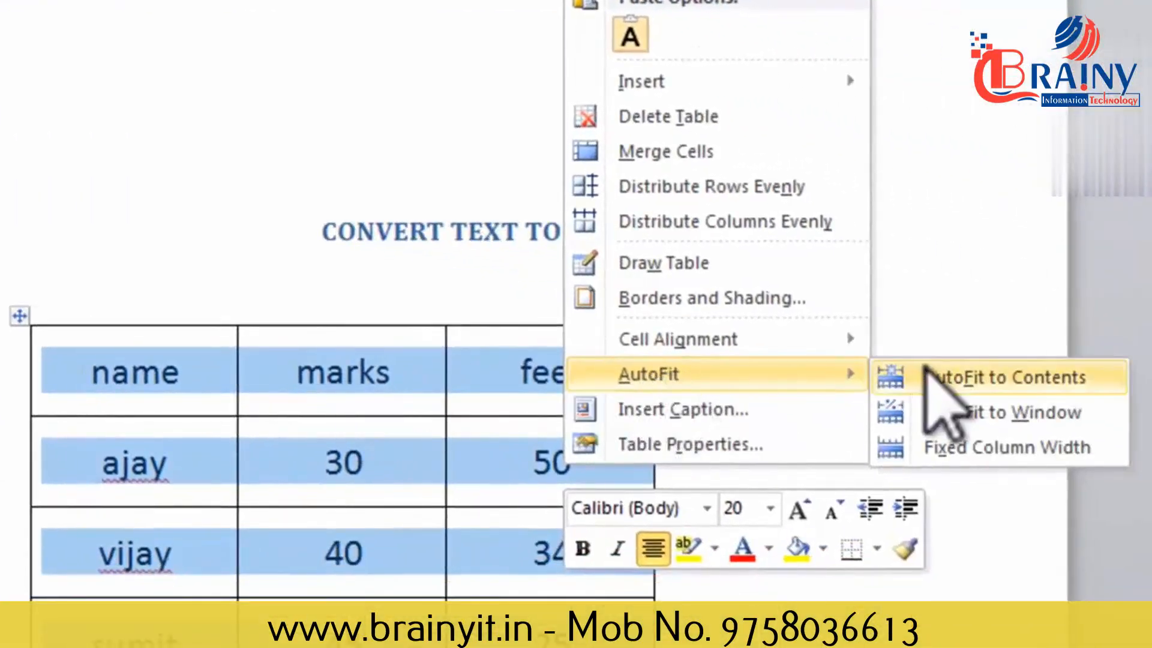
left_click(927, 375)
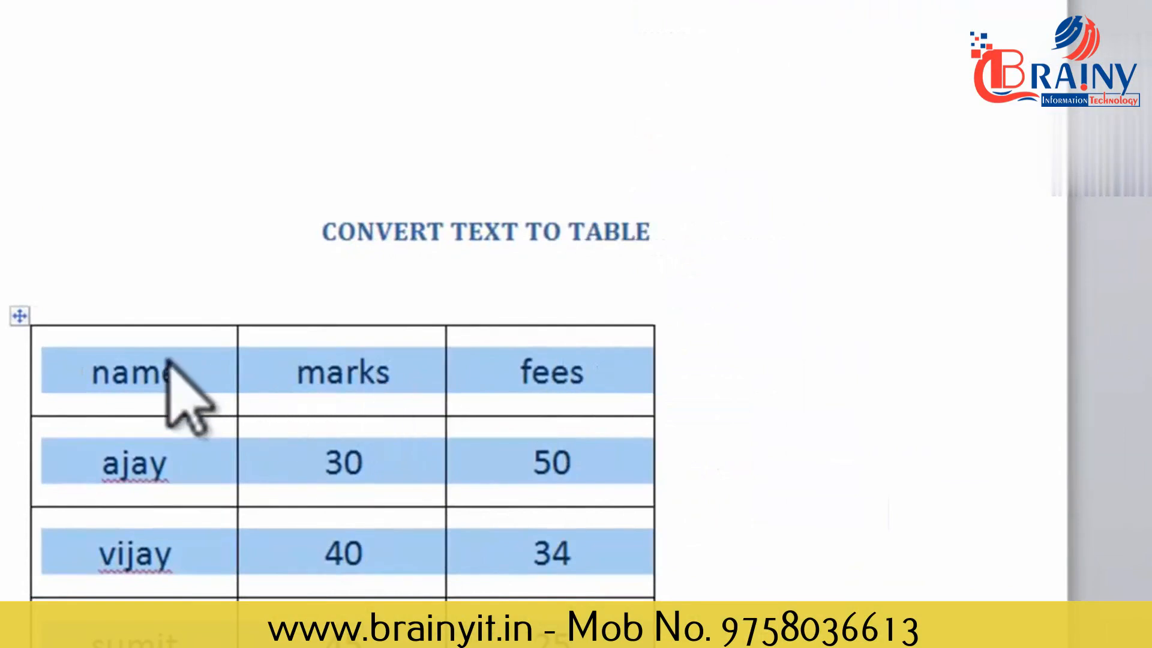